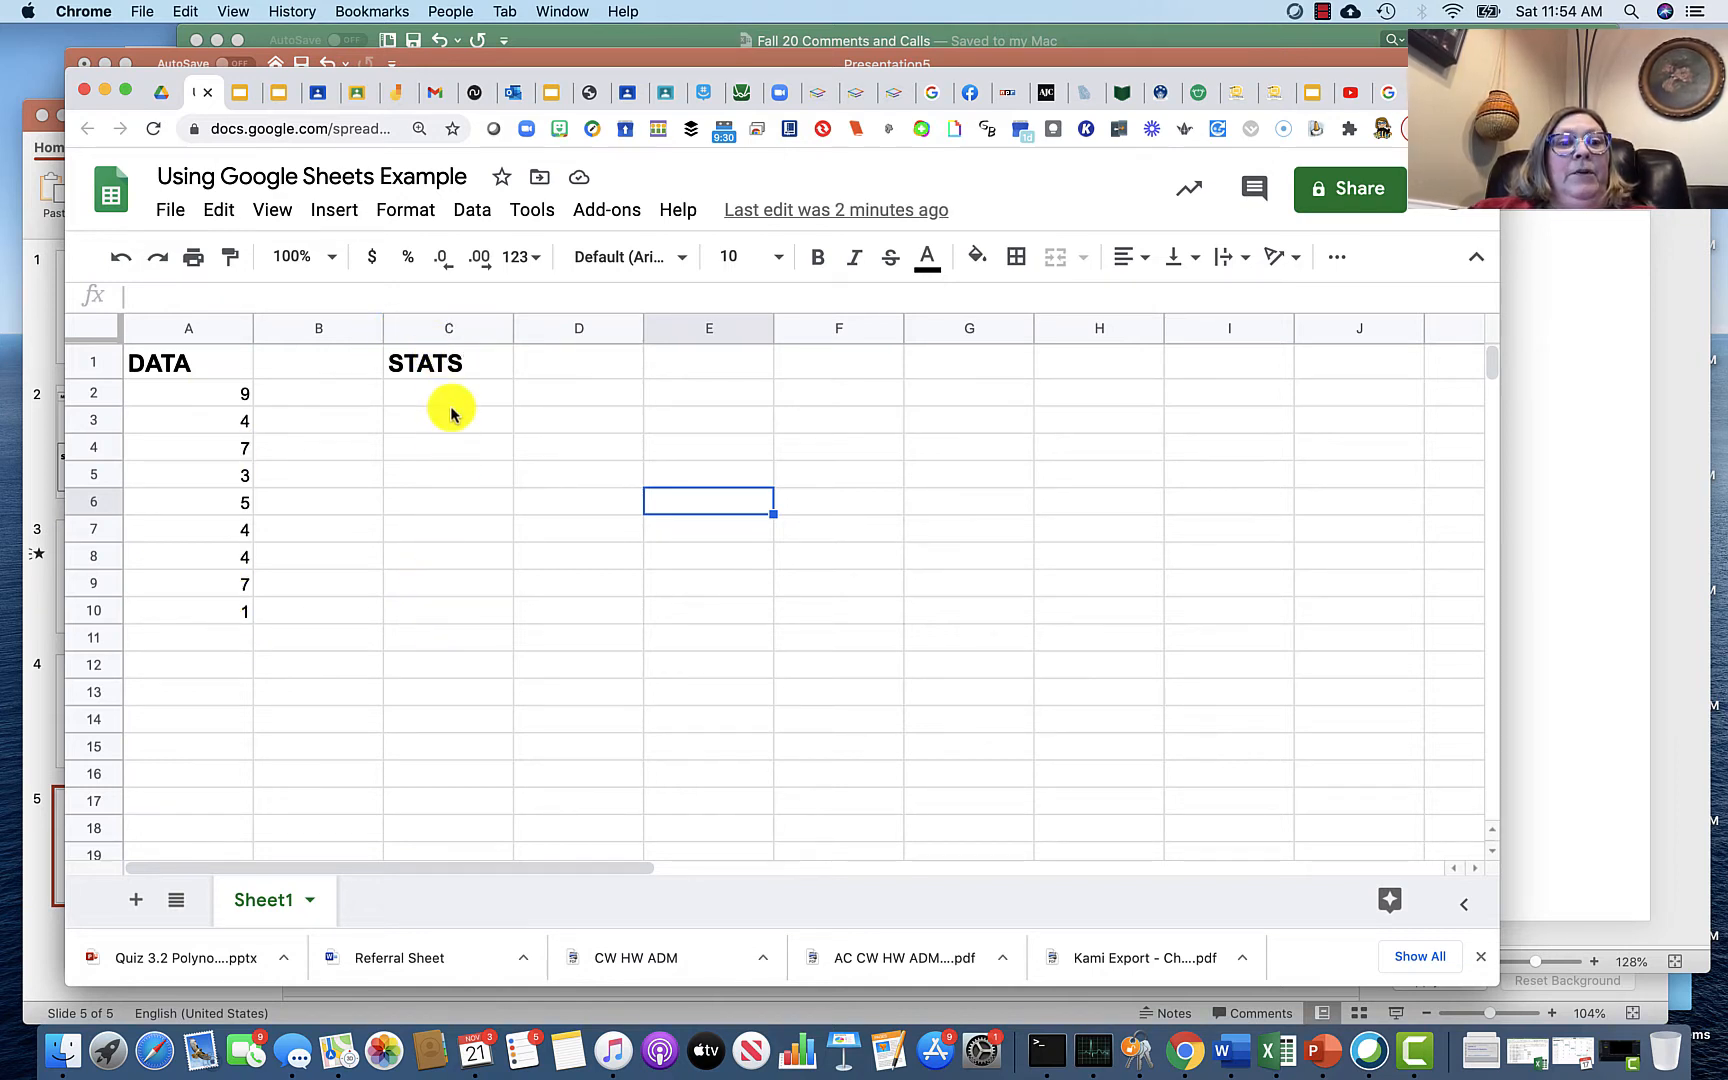
Step: Label cells B2 to B5 as Mean, Median, Mode and Standard Dev
left_click(317, 397)
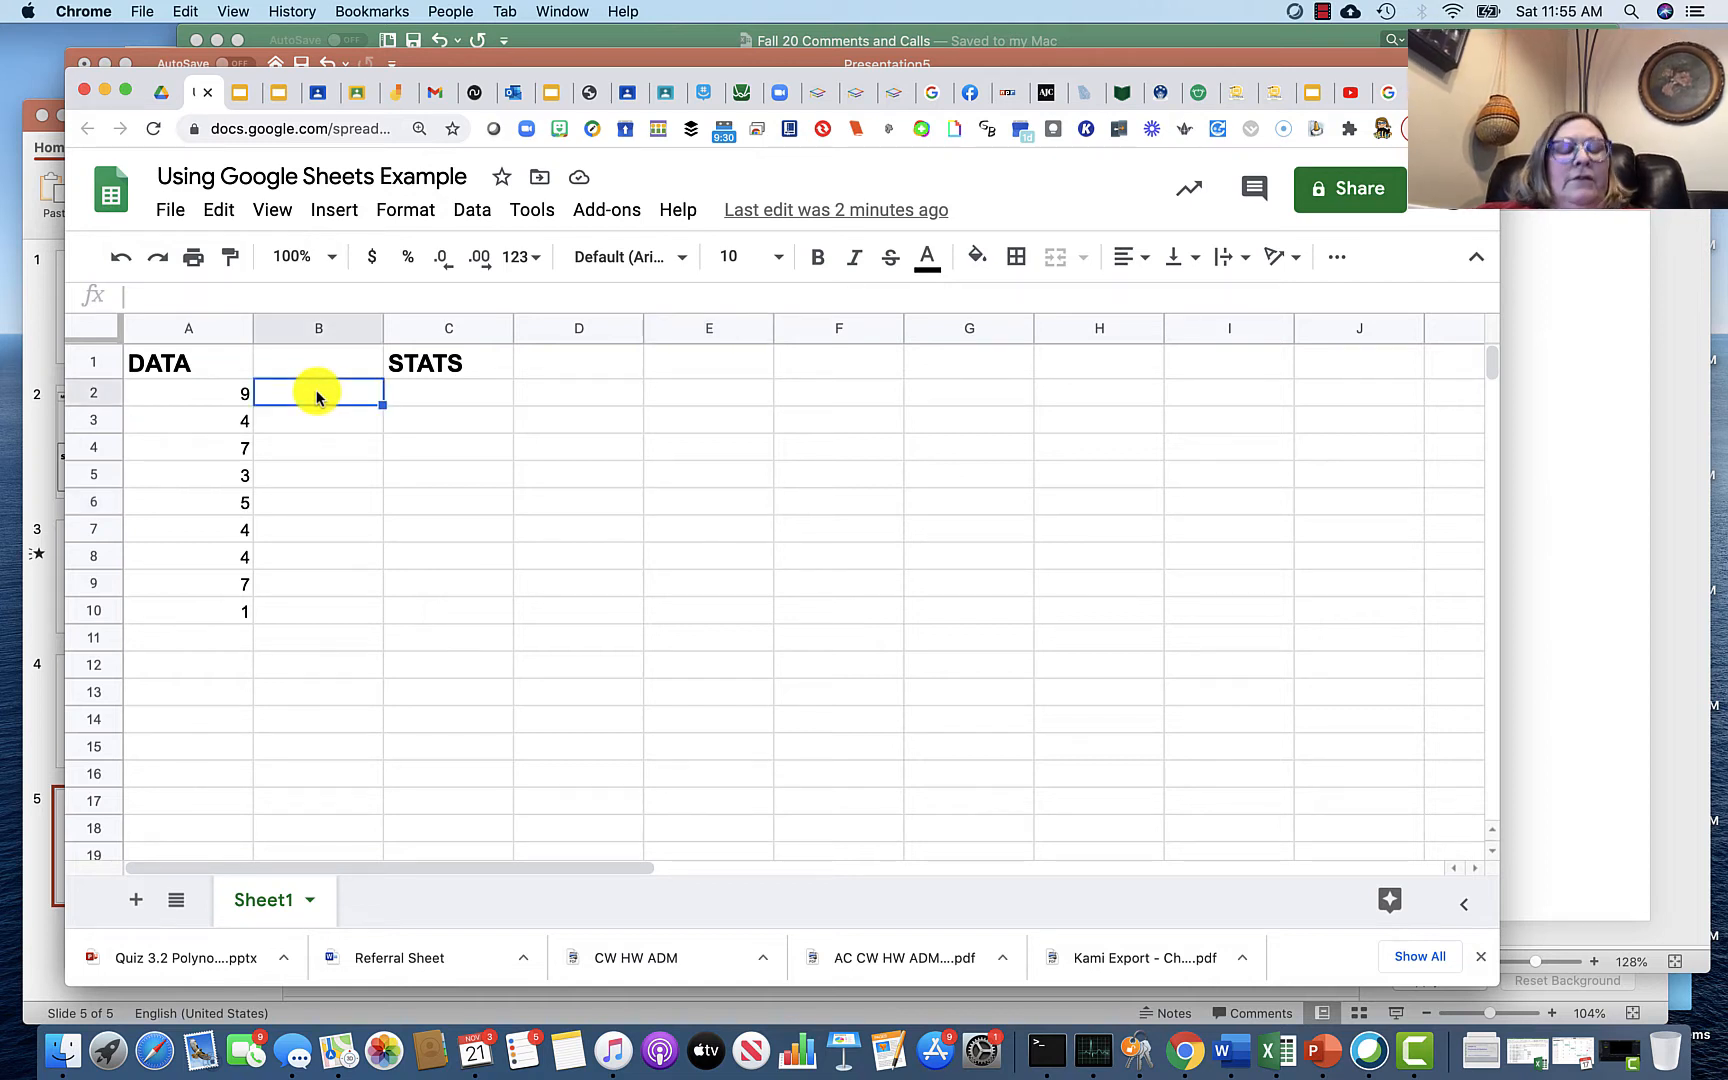
type("Mean")
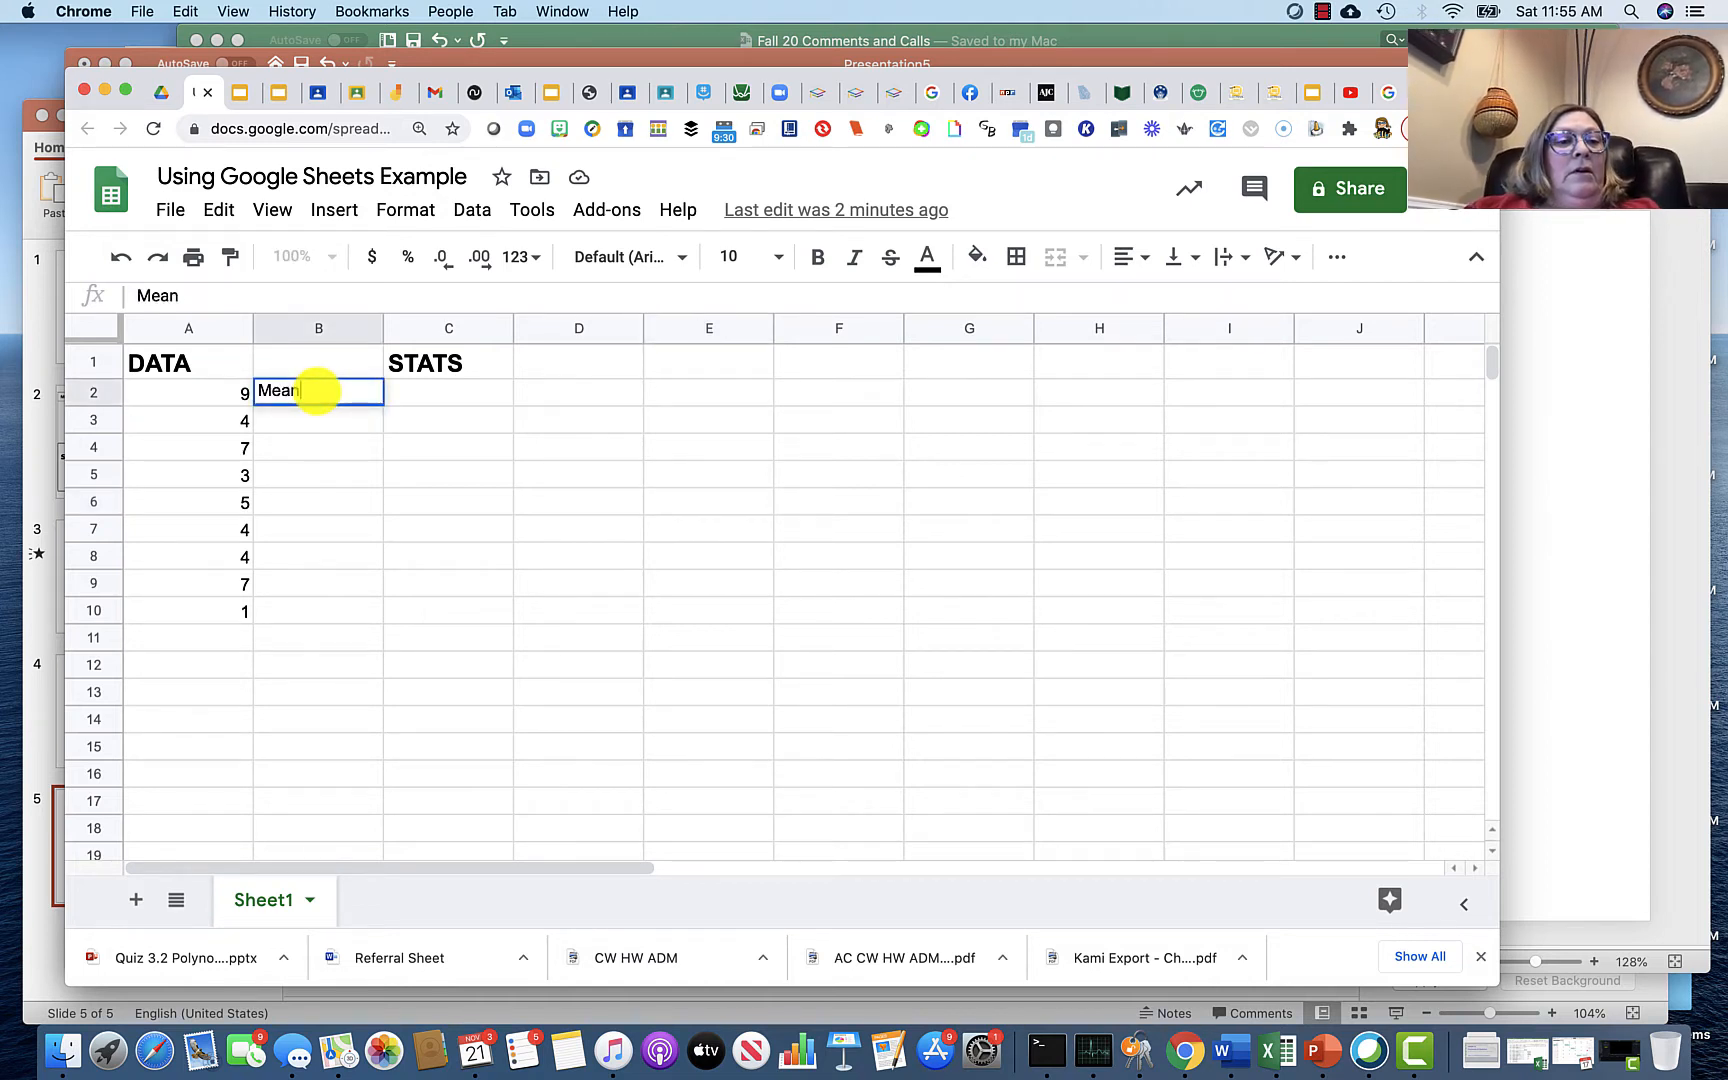
left_click(320, 418)
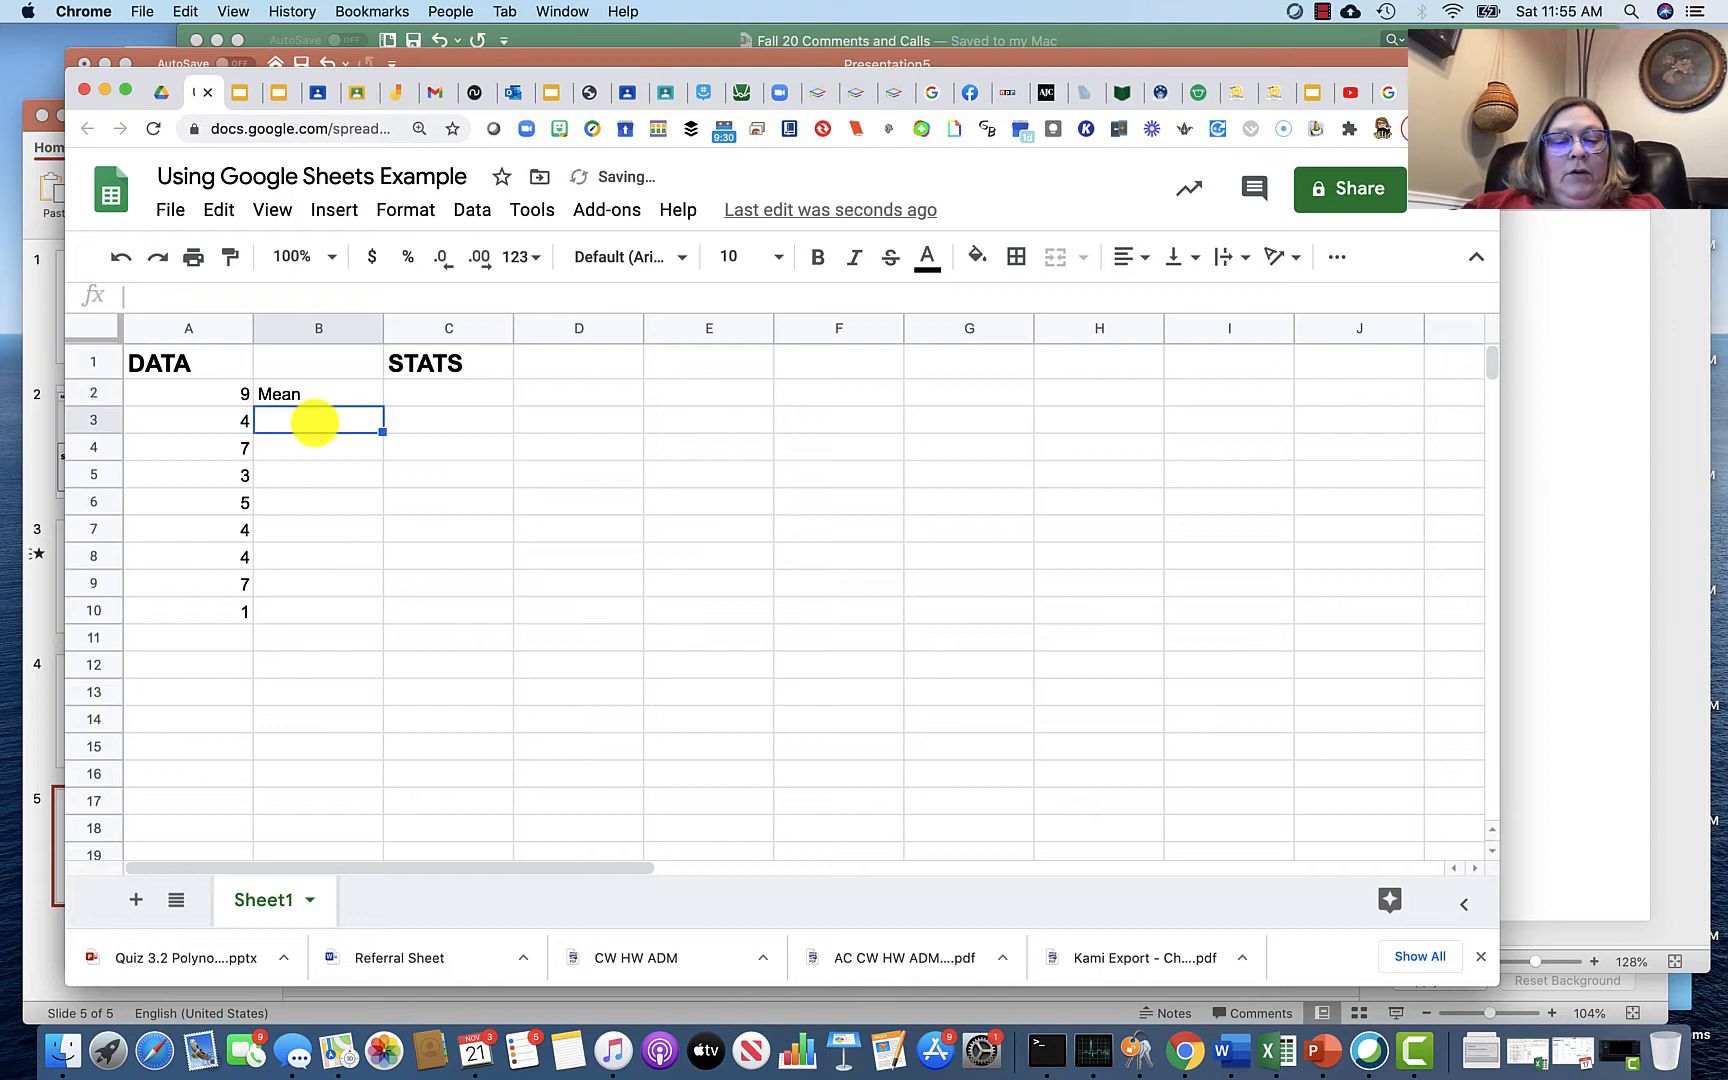
type("Median")
left_click(307, 450)
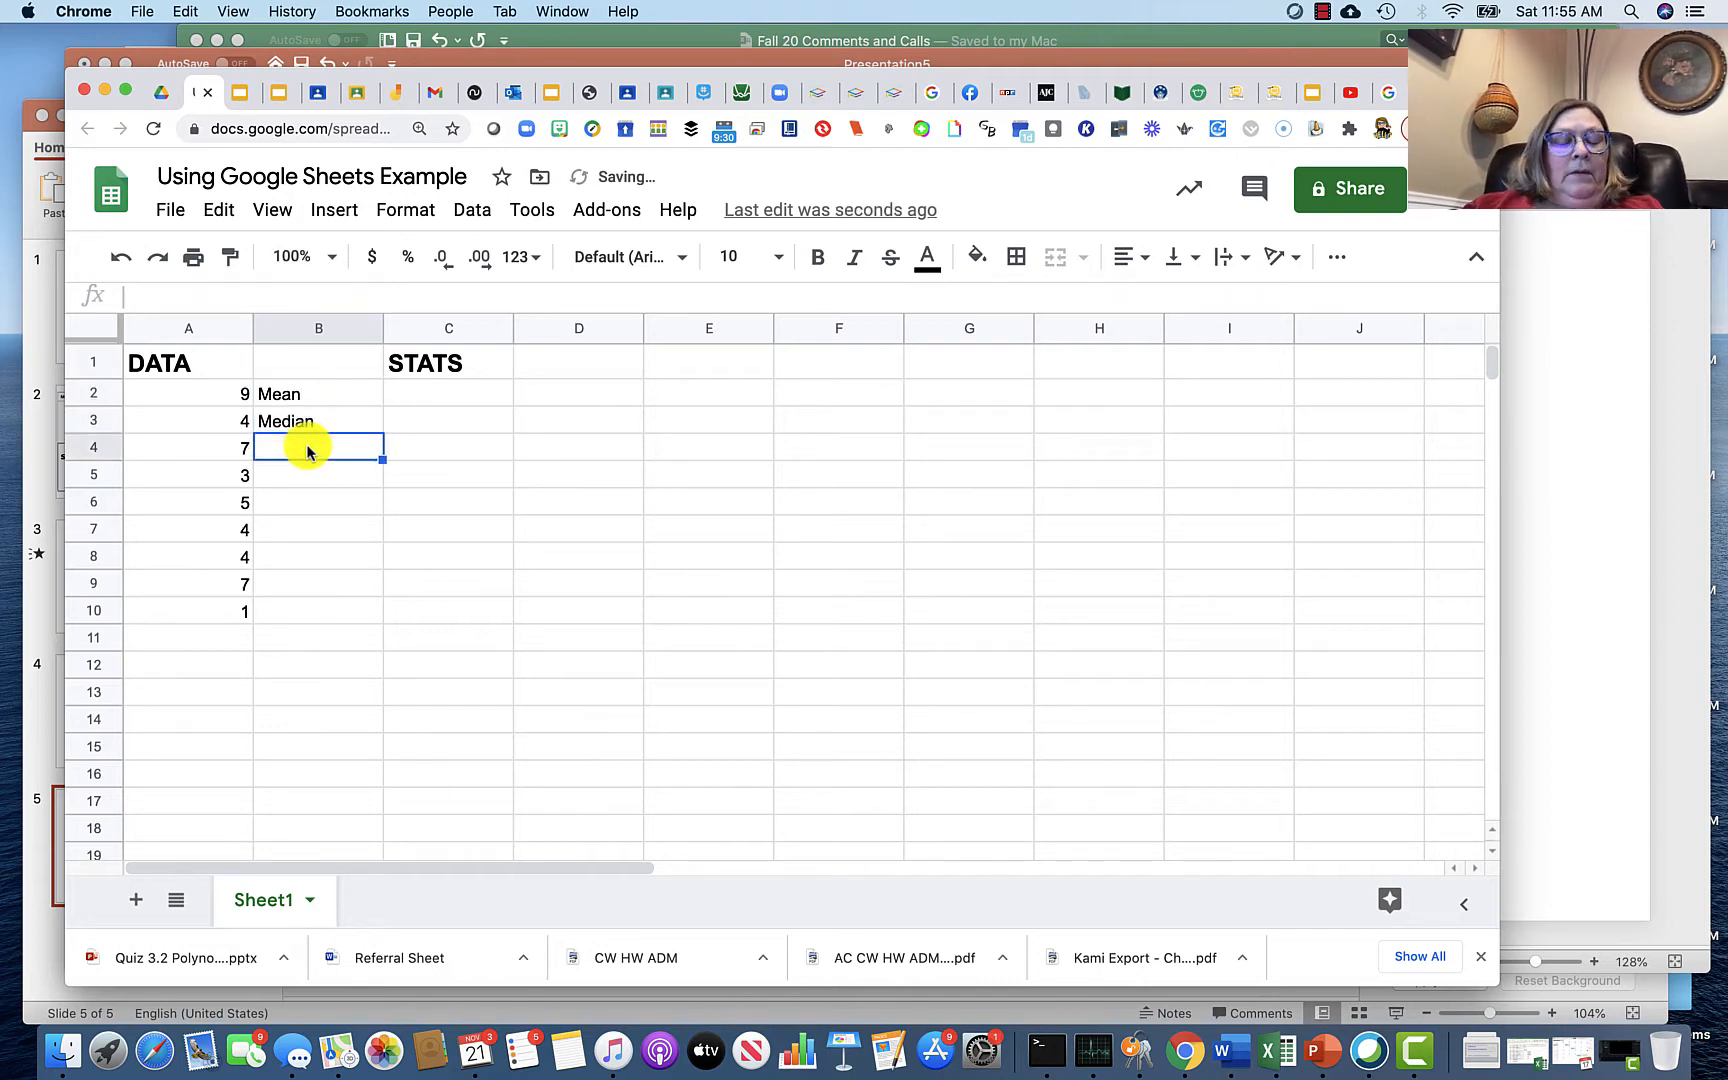
type("Mode")
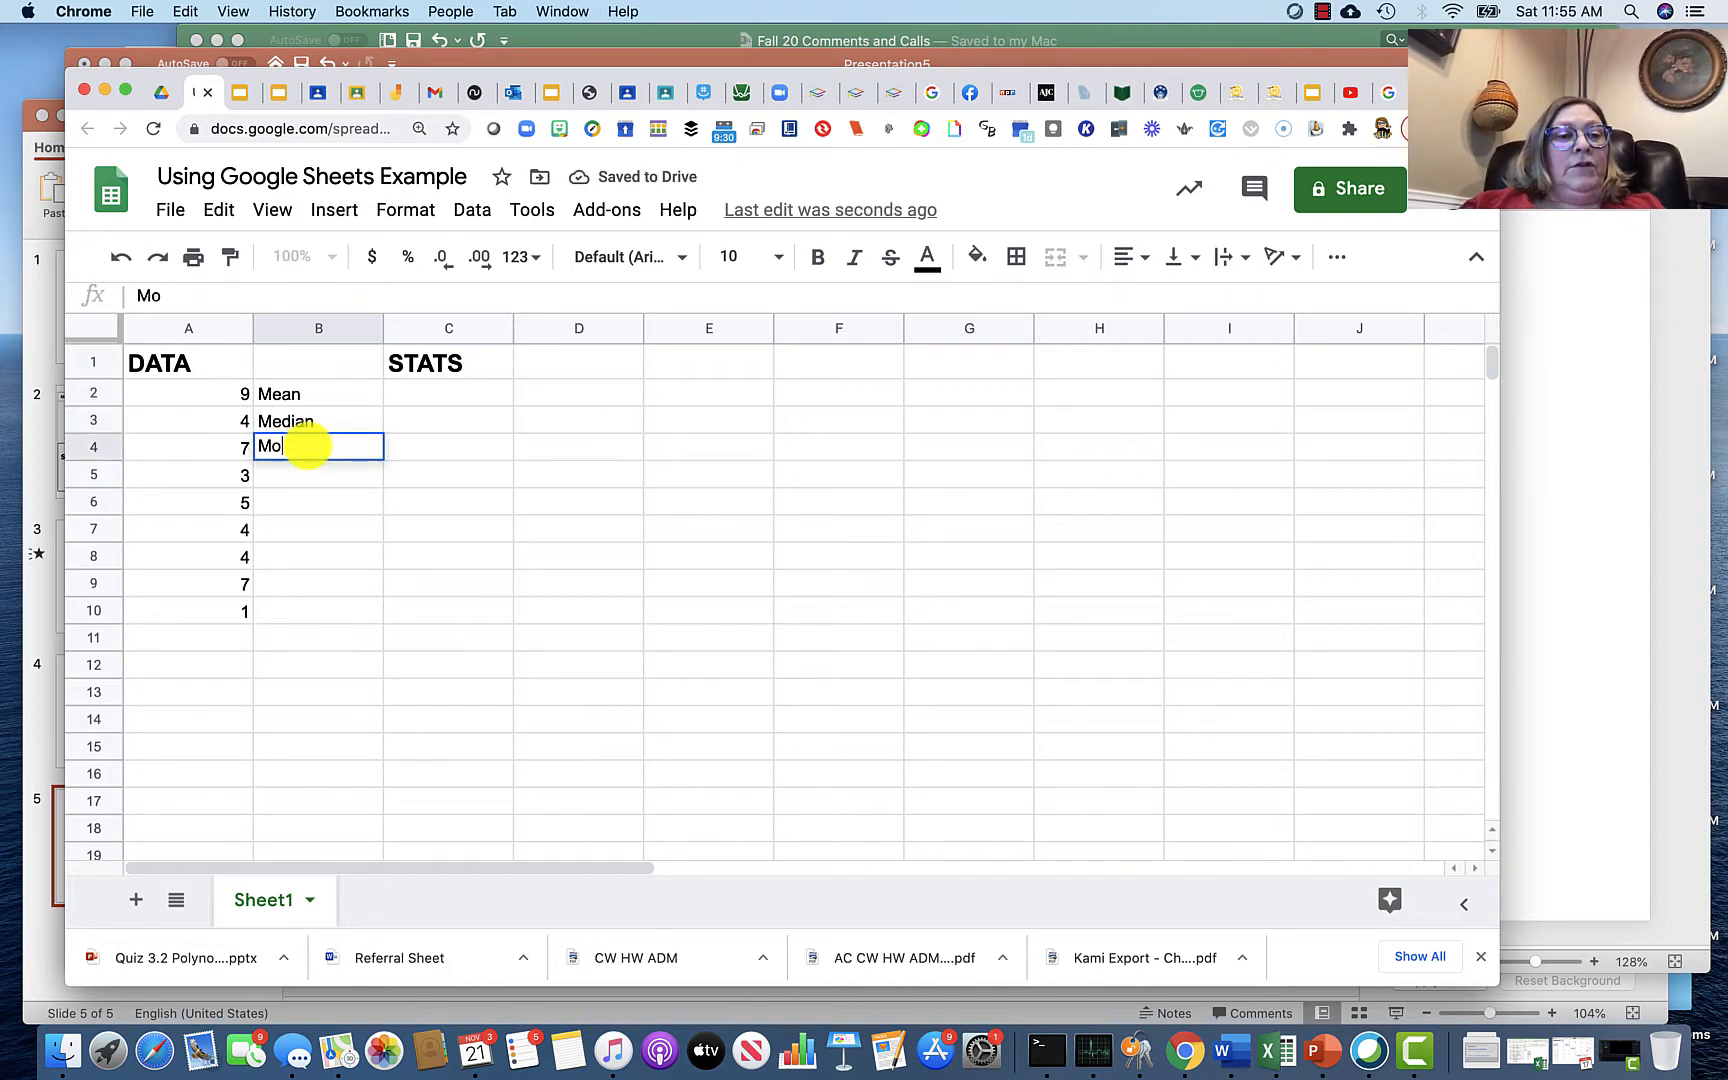
left_click(305, 480)
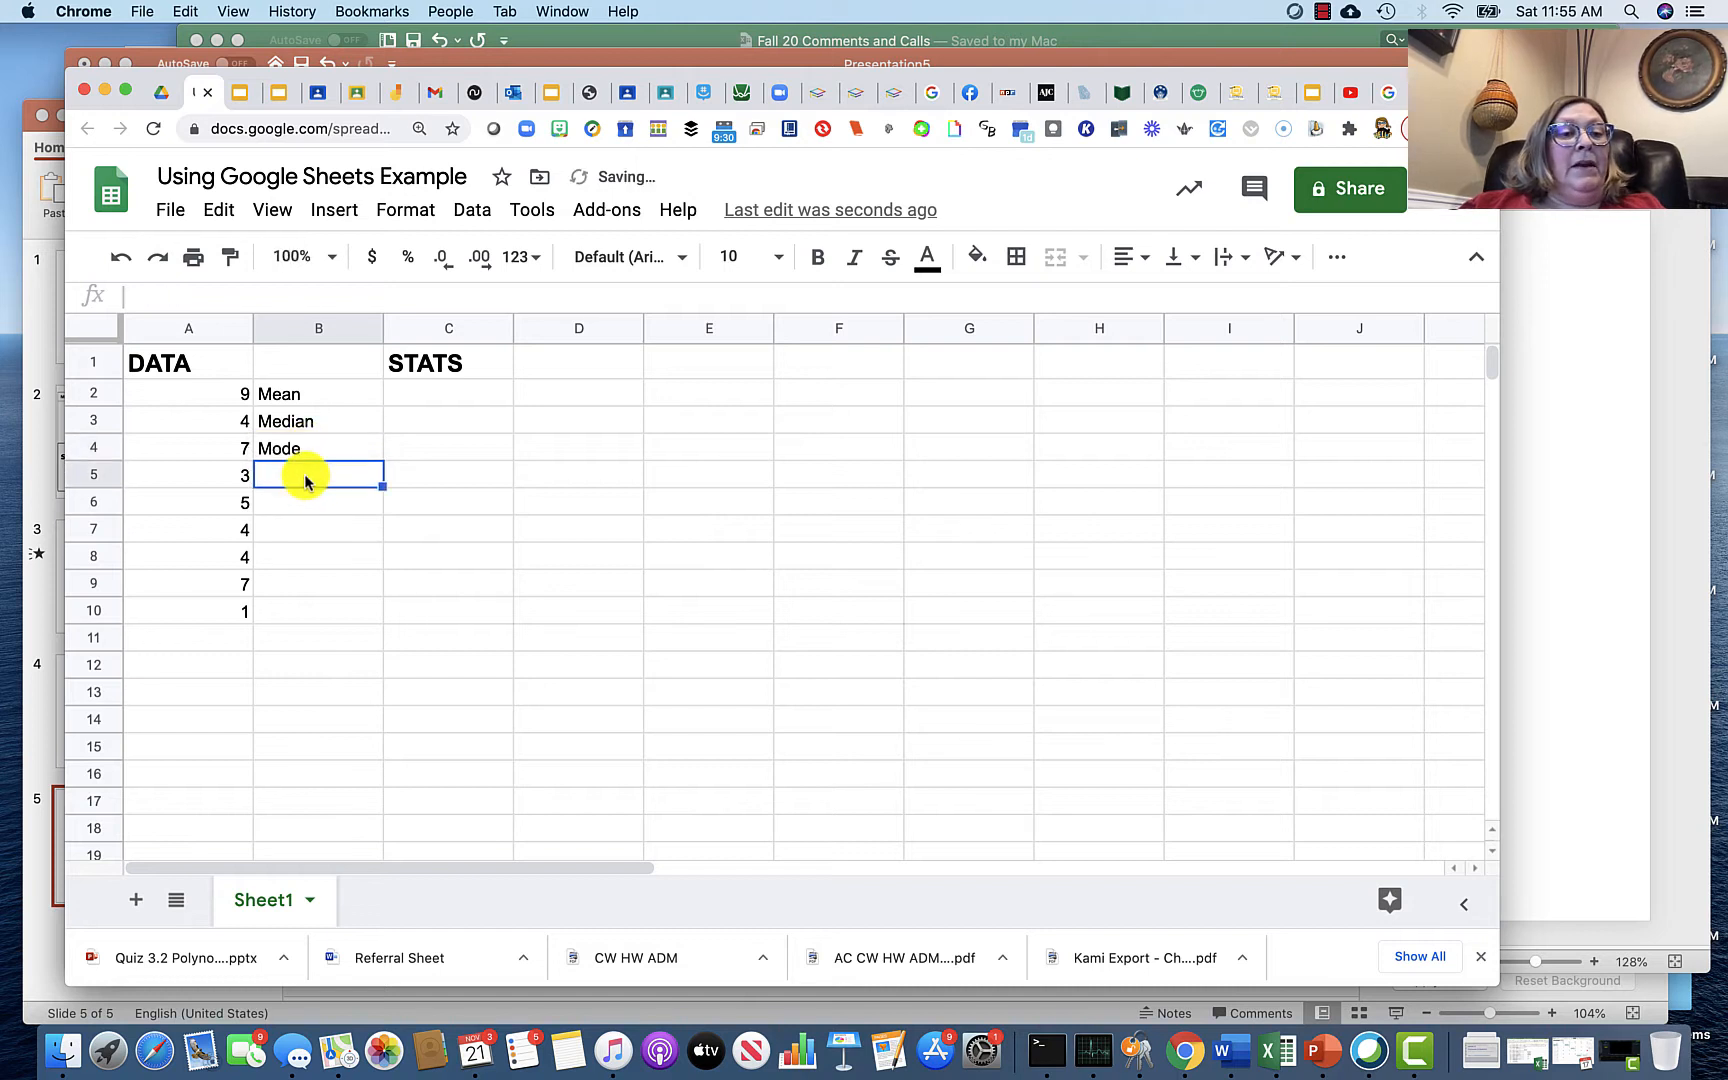
type("Sta")
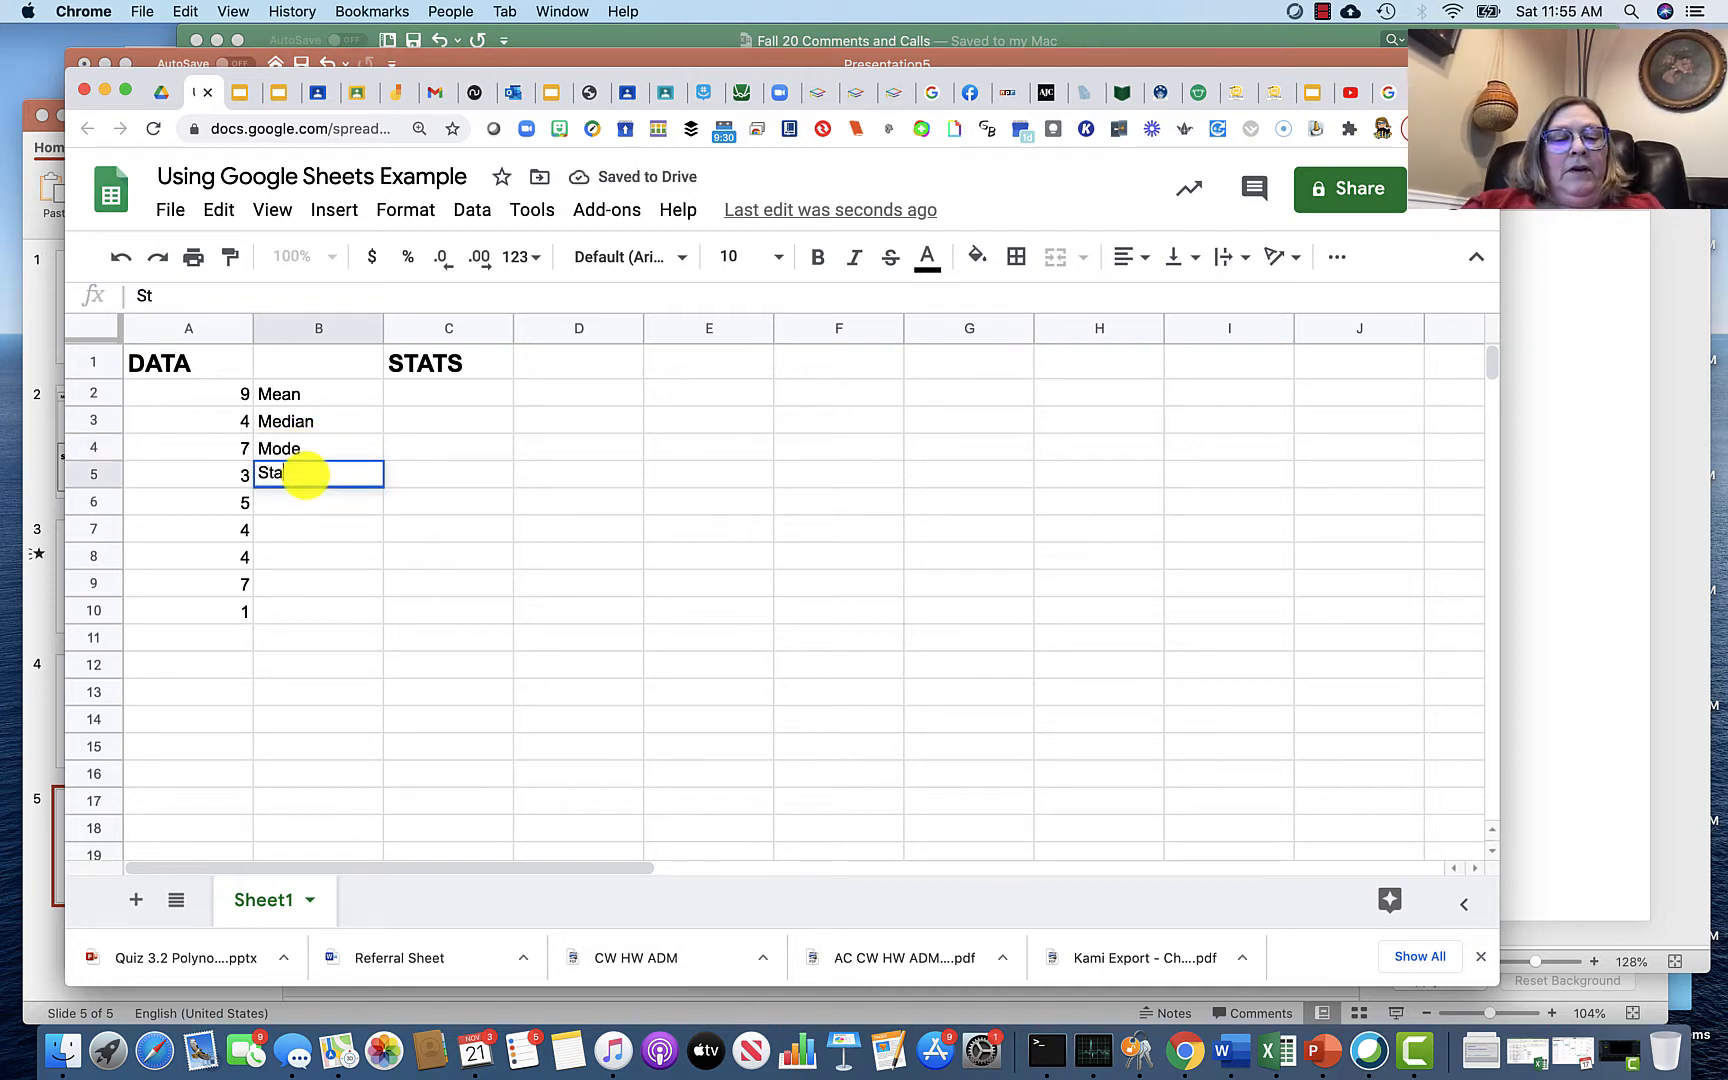
type("ndard Dev")
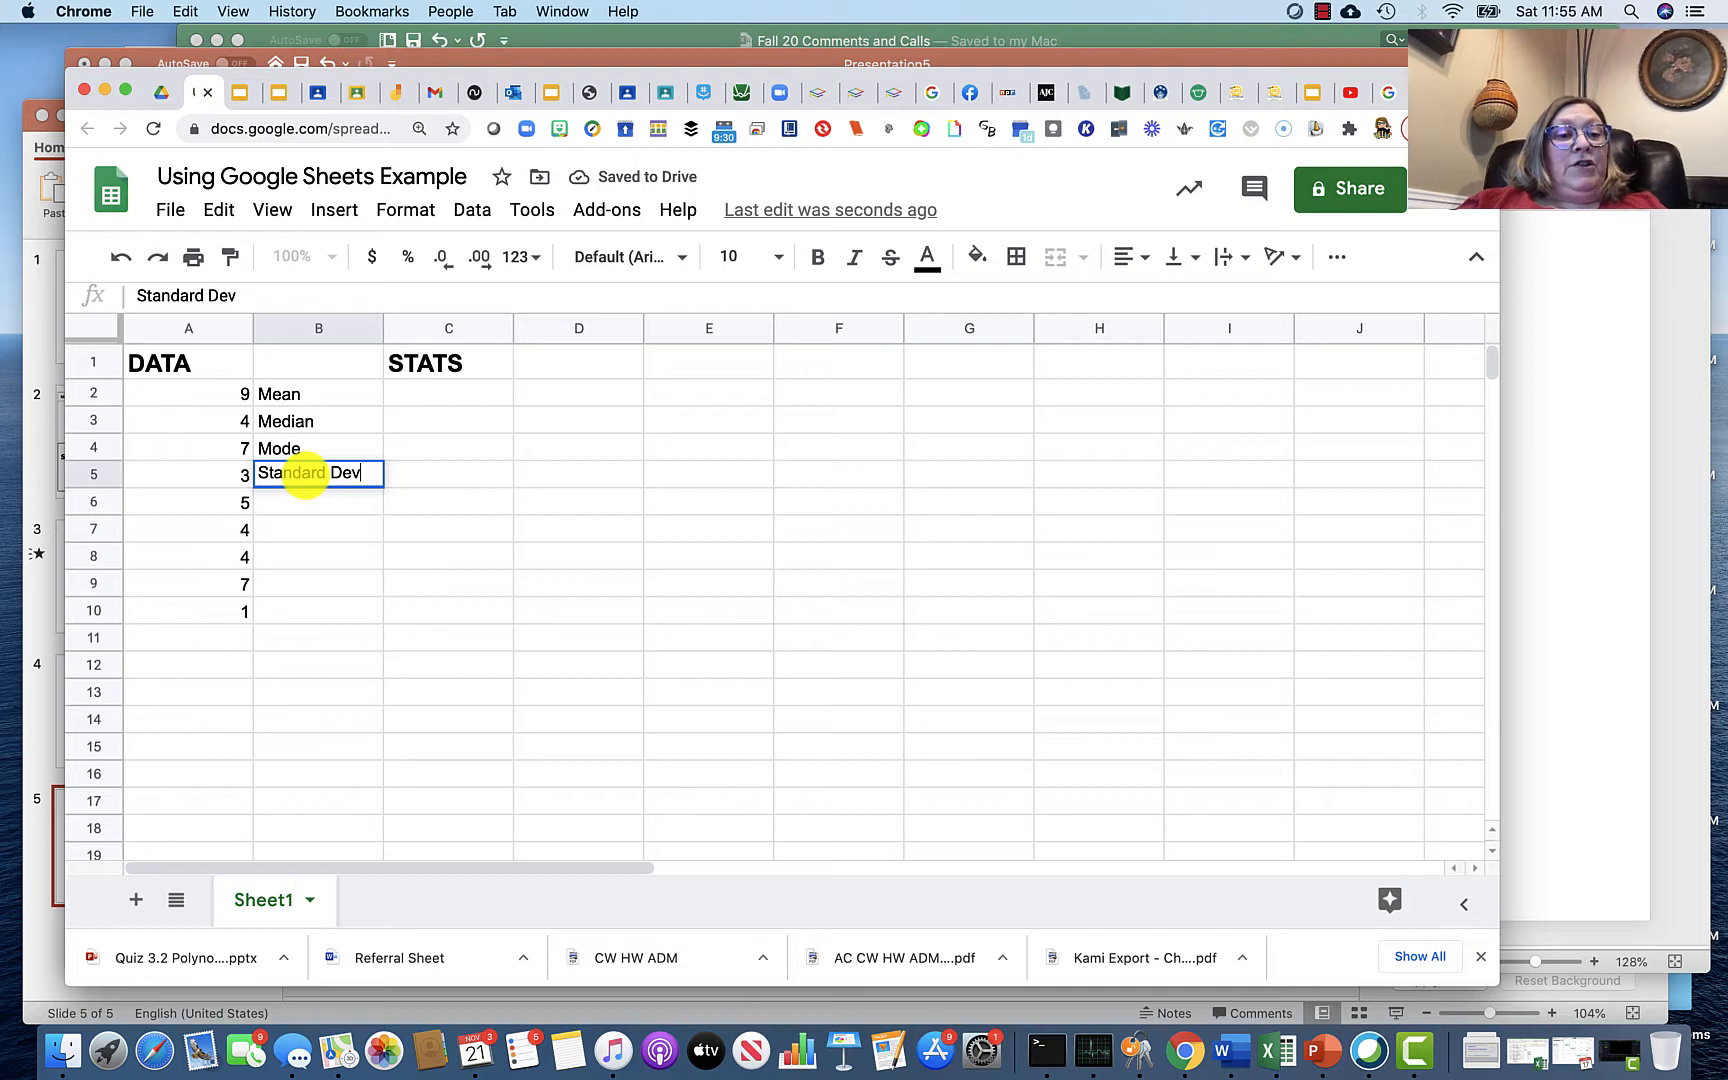
left_click(302, 522)
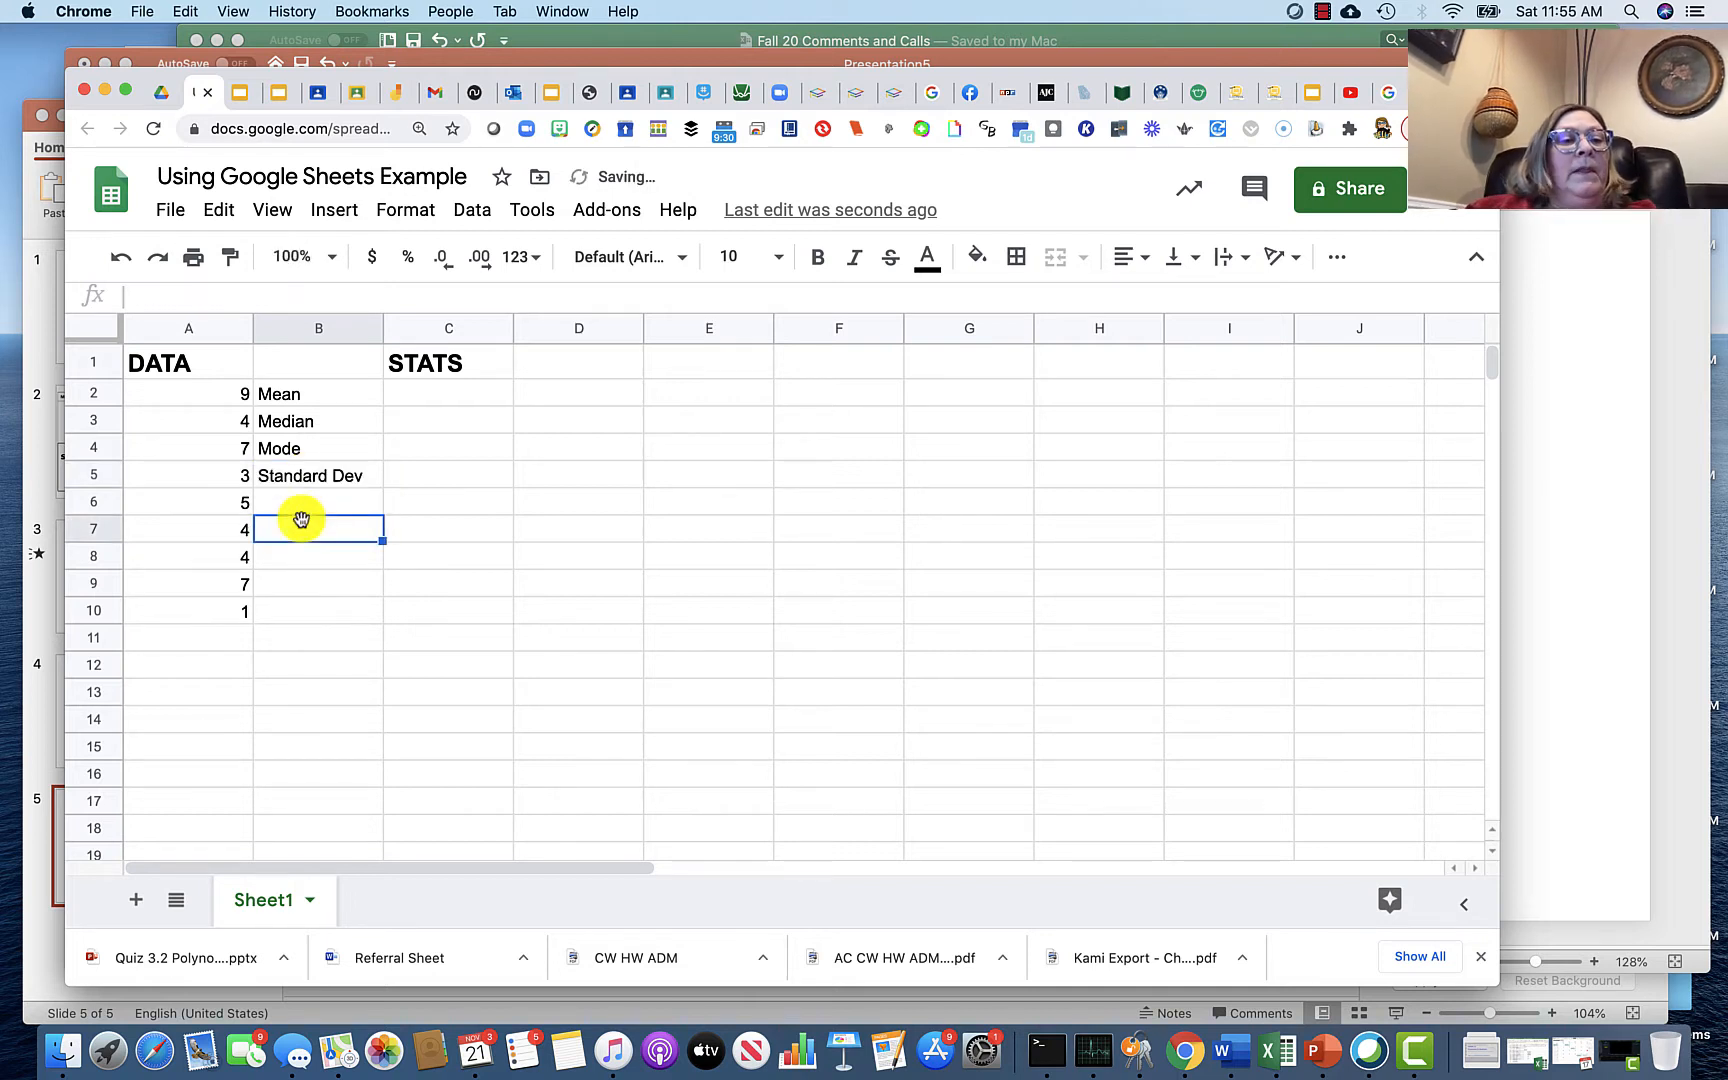
Step: Calculate the mean in C2 with an AVERAGE formula over A2:A10
left_click(421, 393)
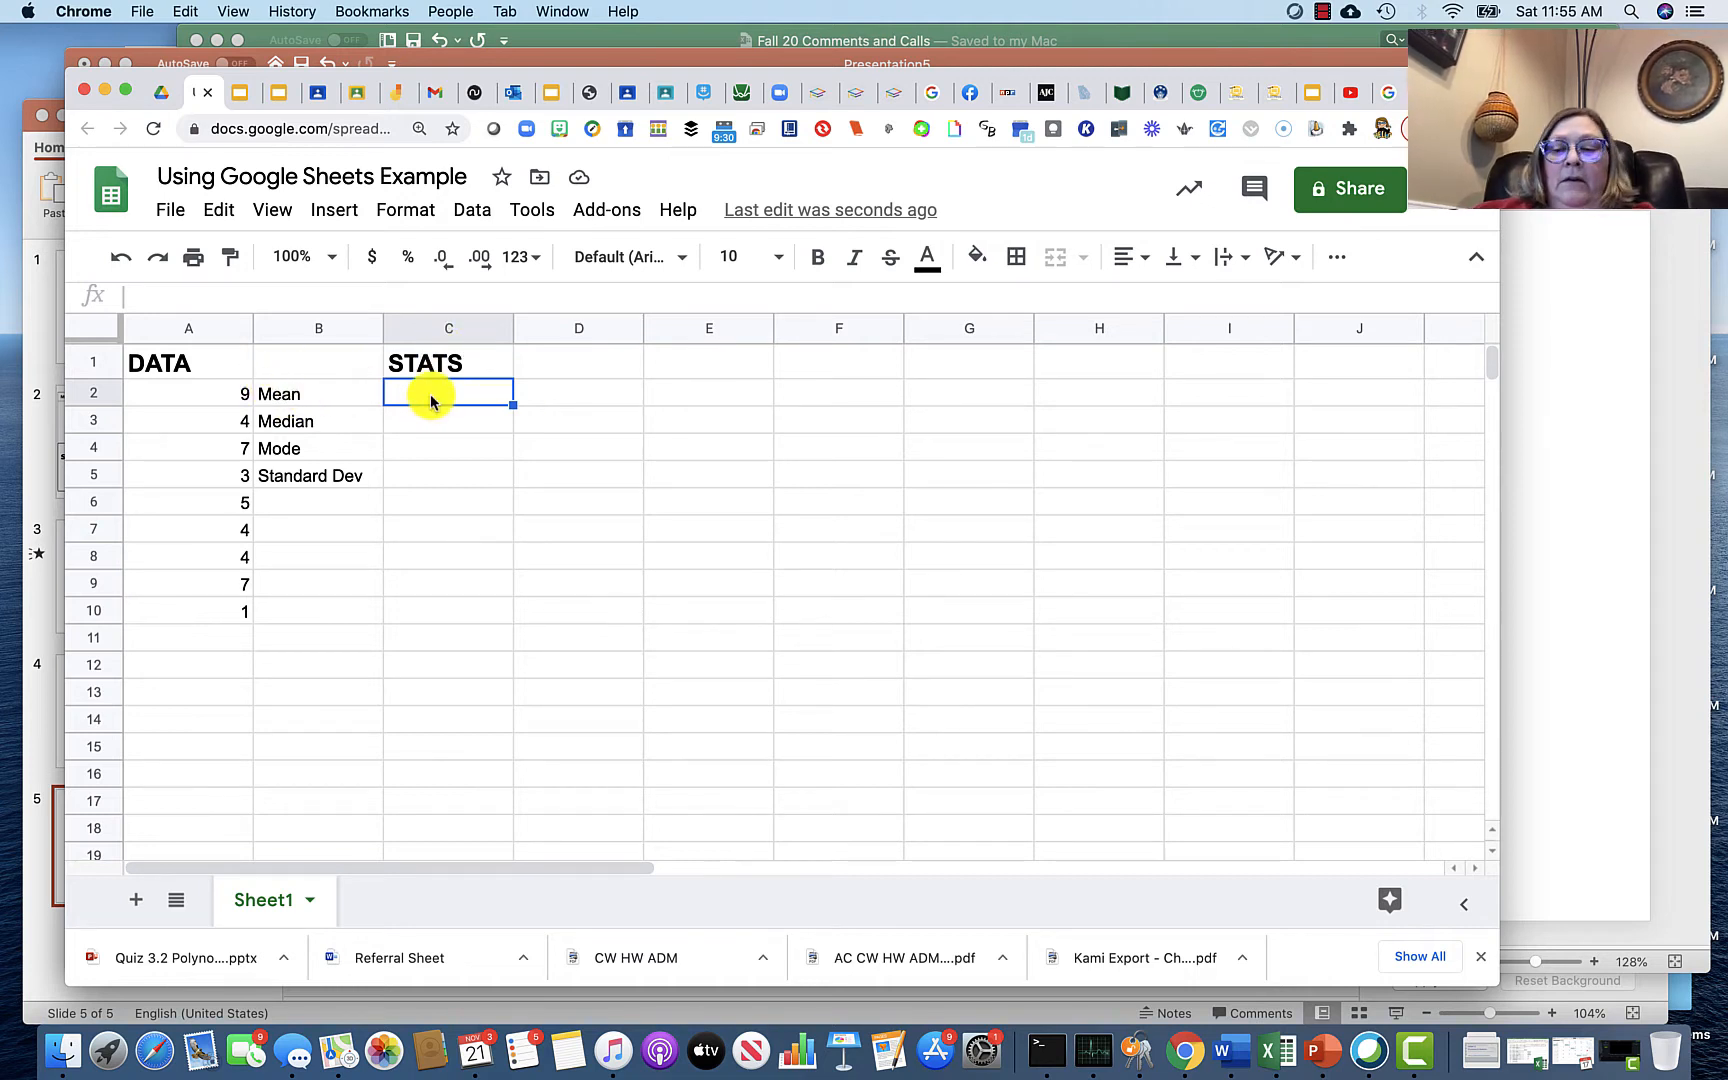
type("=")
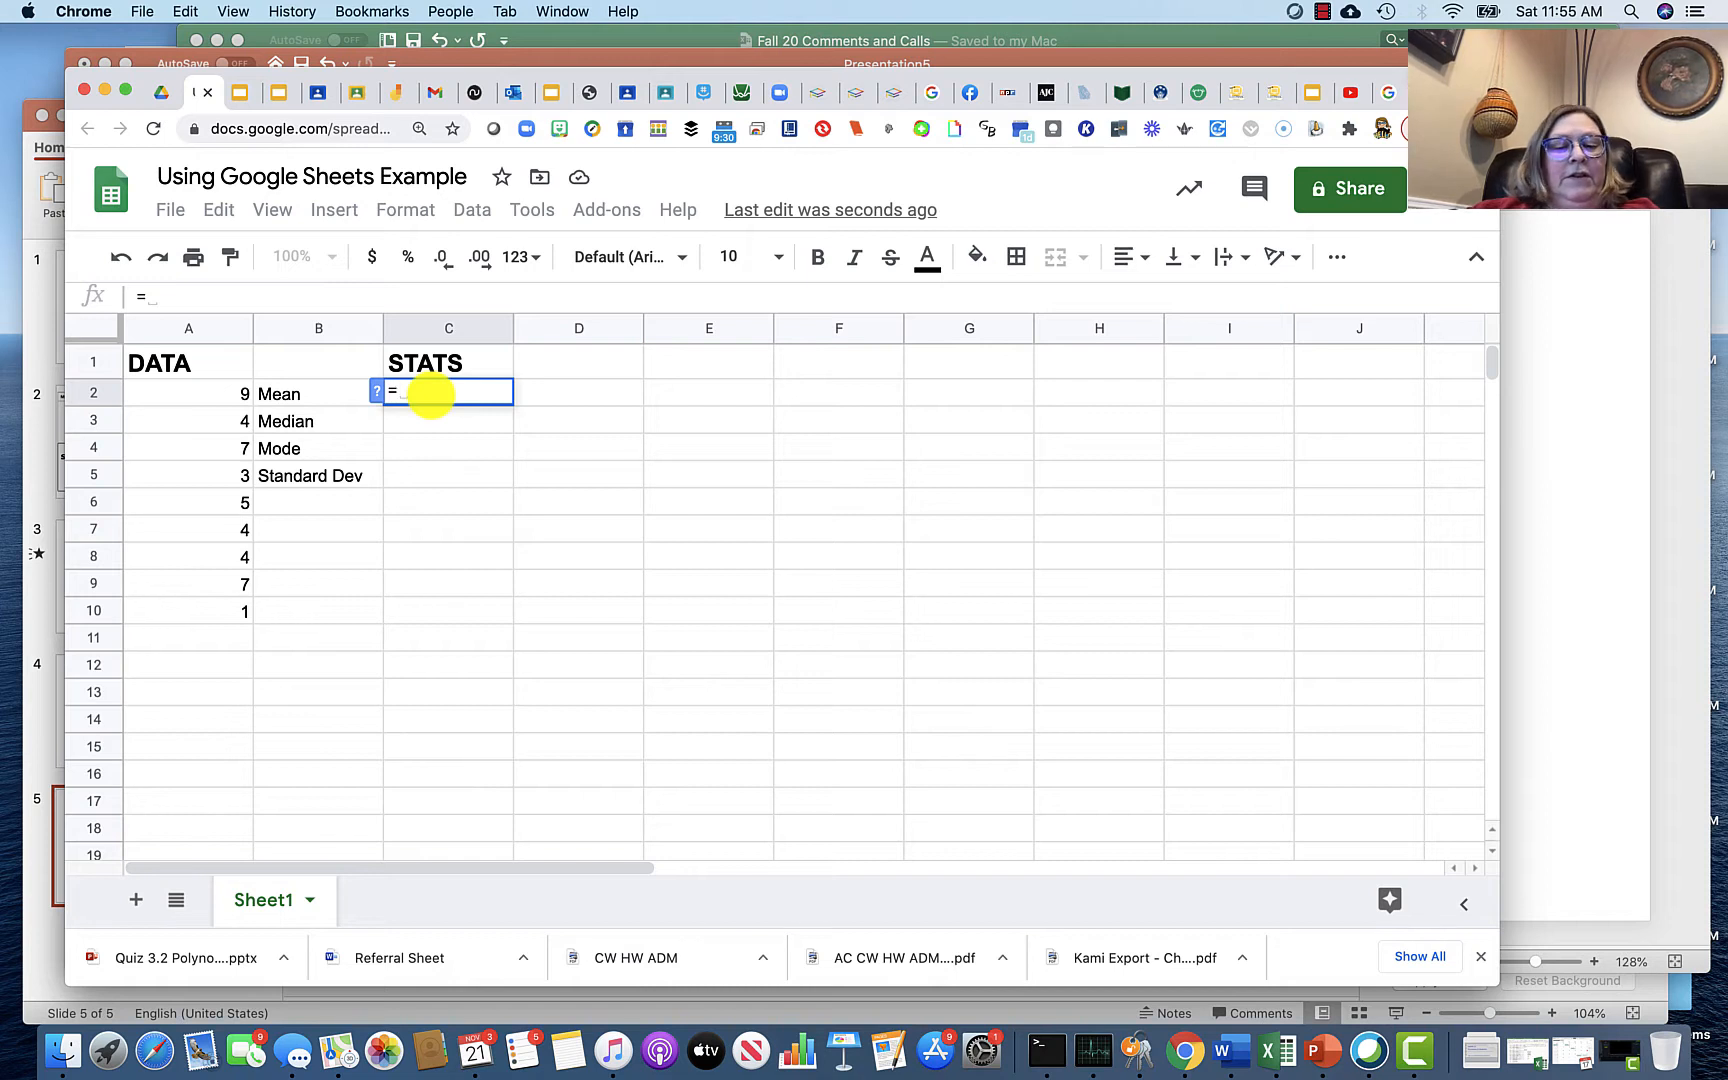
type("mean")
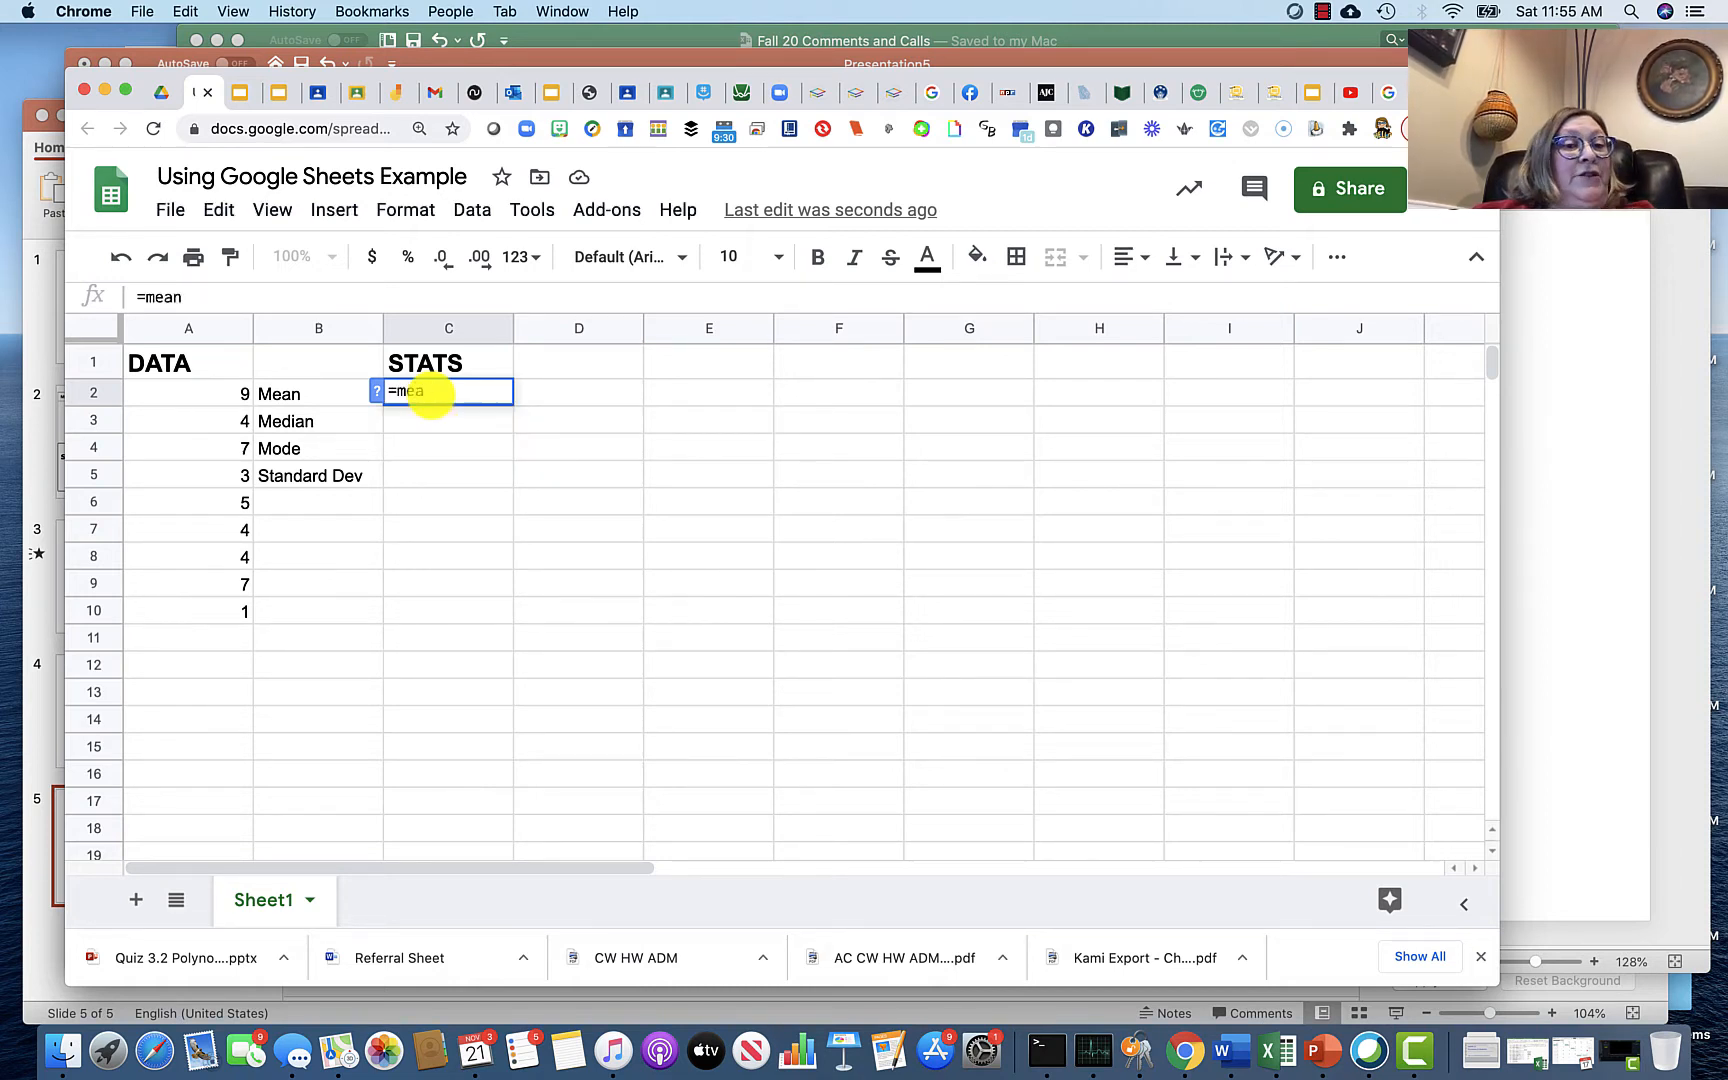
key("BackSpace")
key("BackSpace")
key("BackSpace")
key("BackSpace")
type("a")
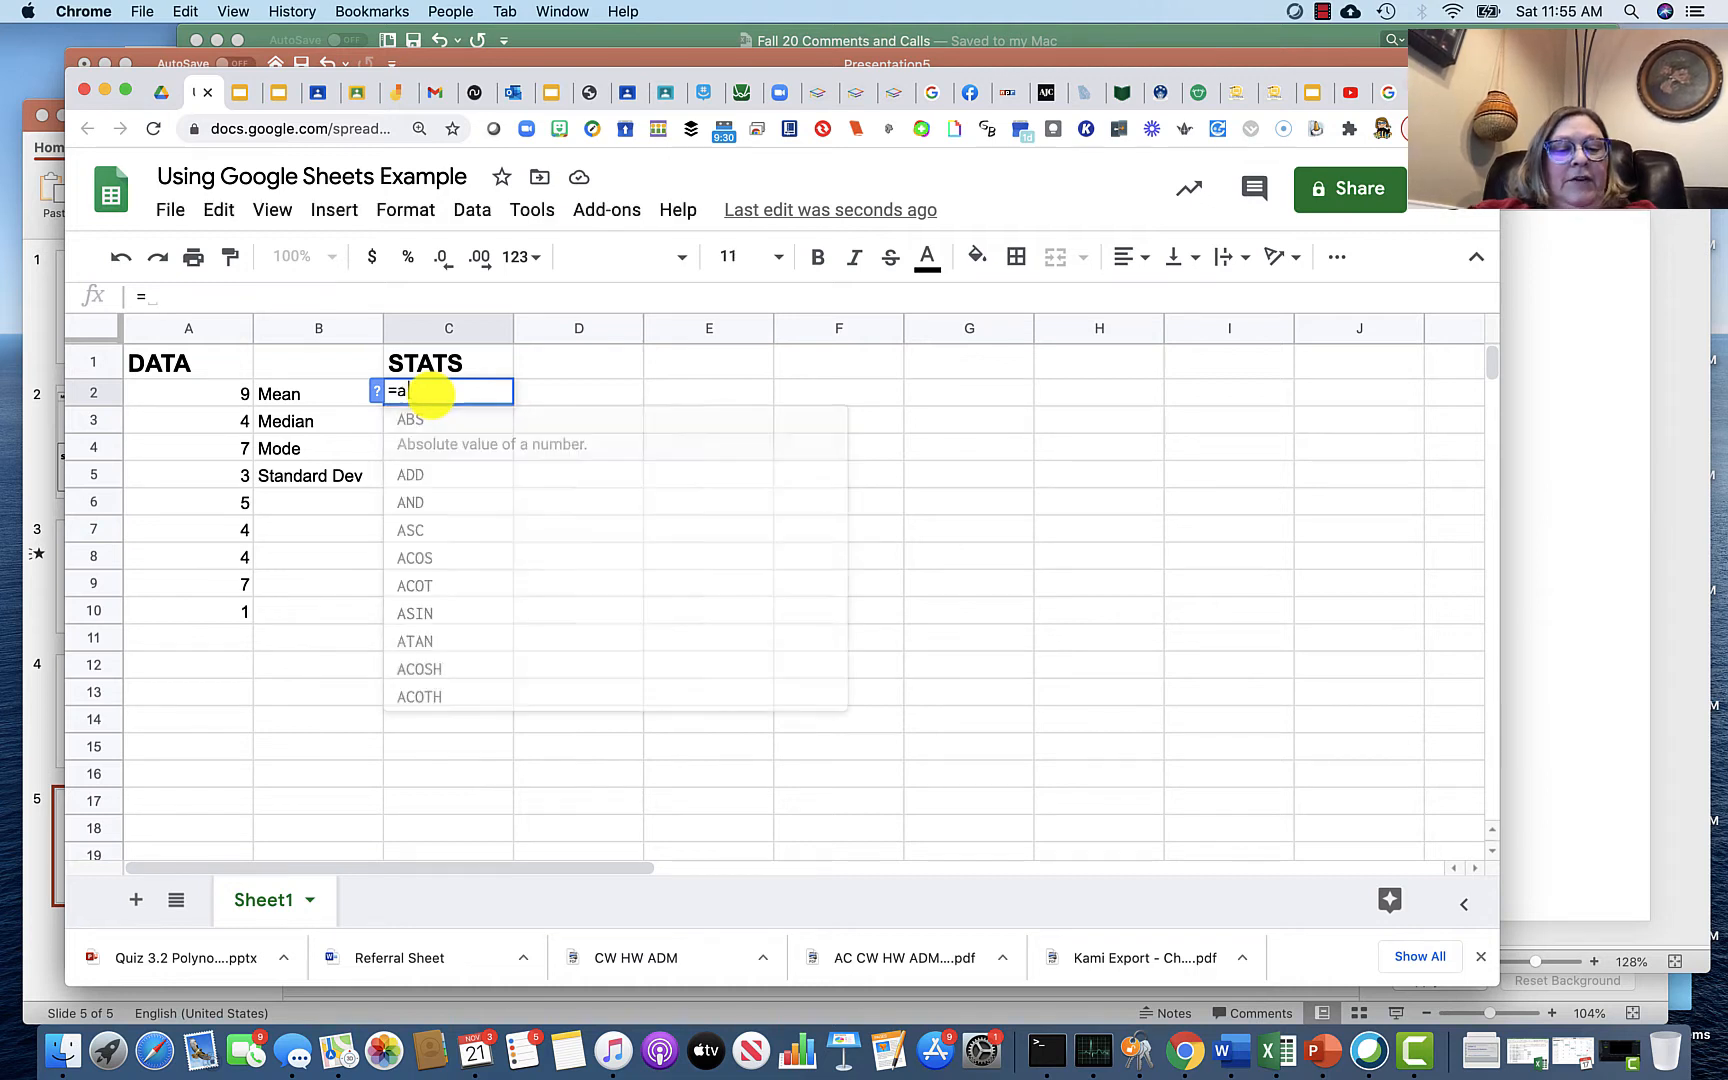
type("ver")
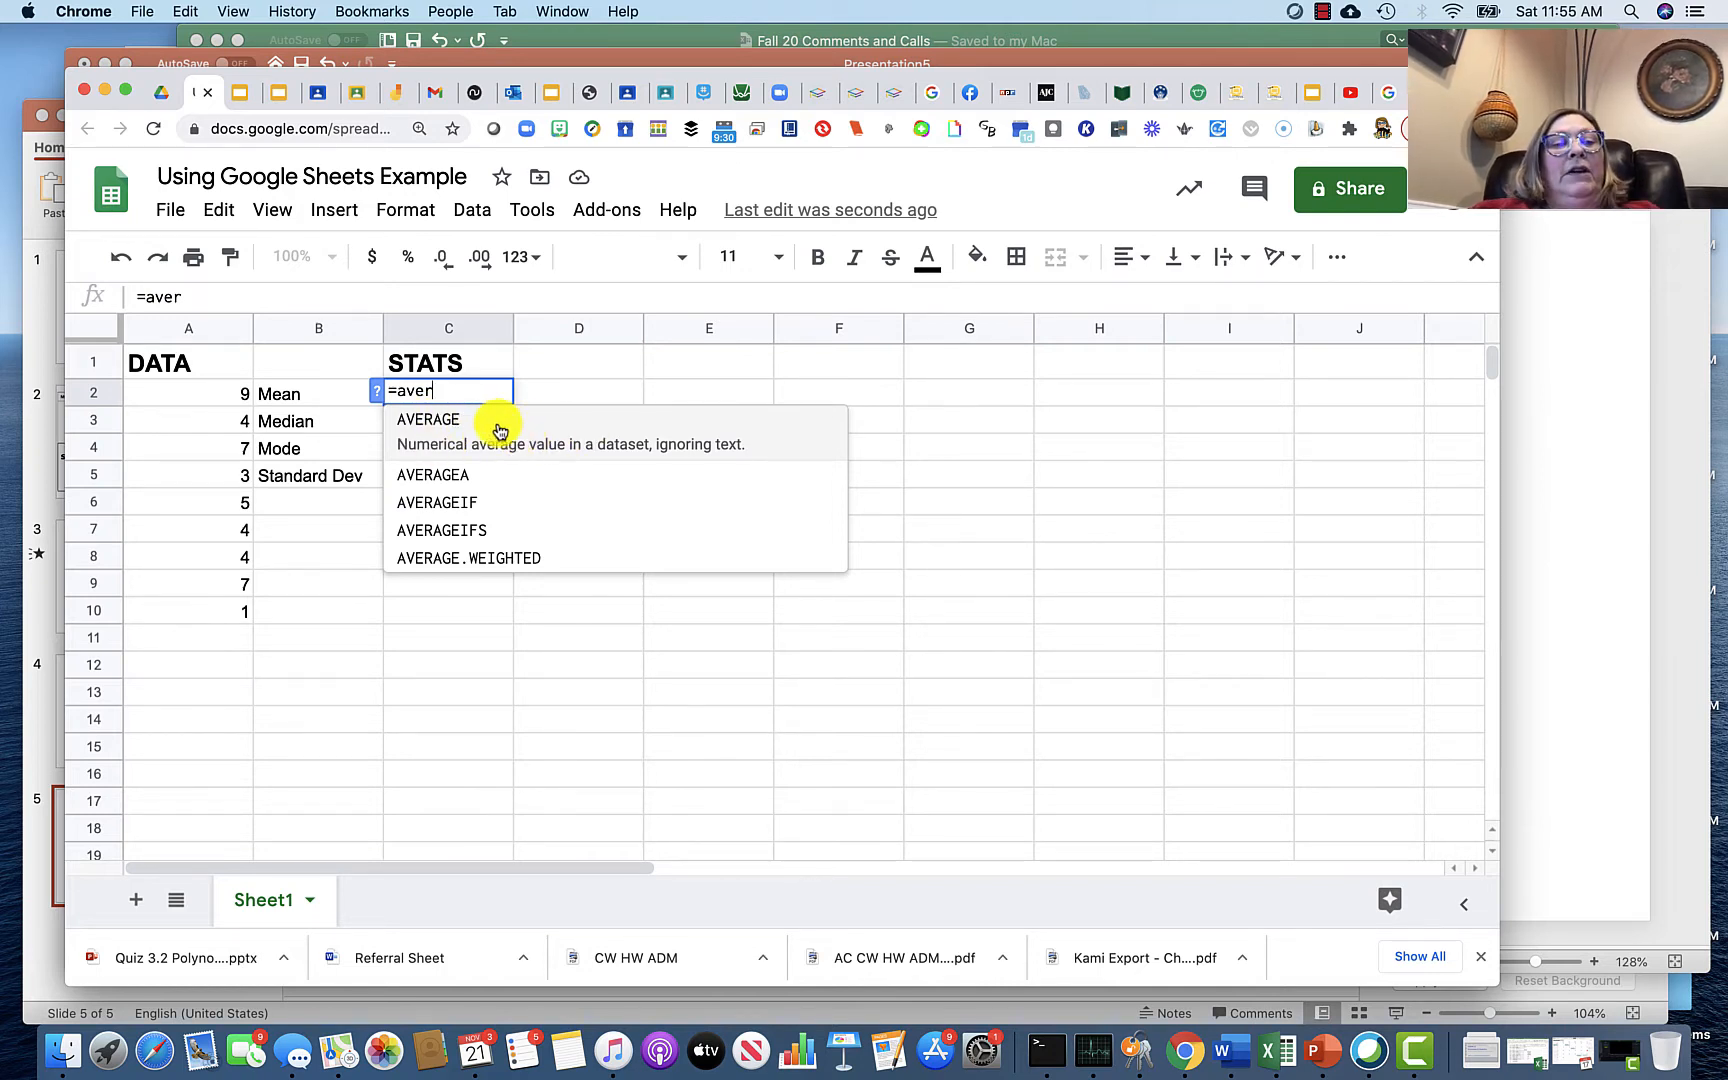
left_click(475, 435)
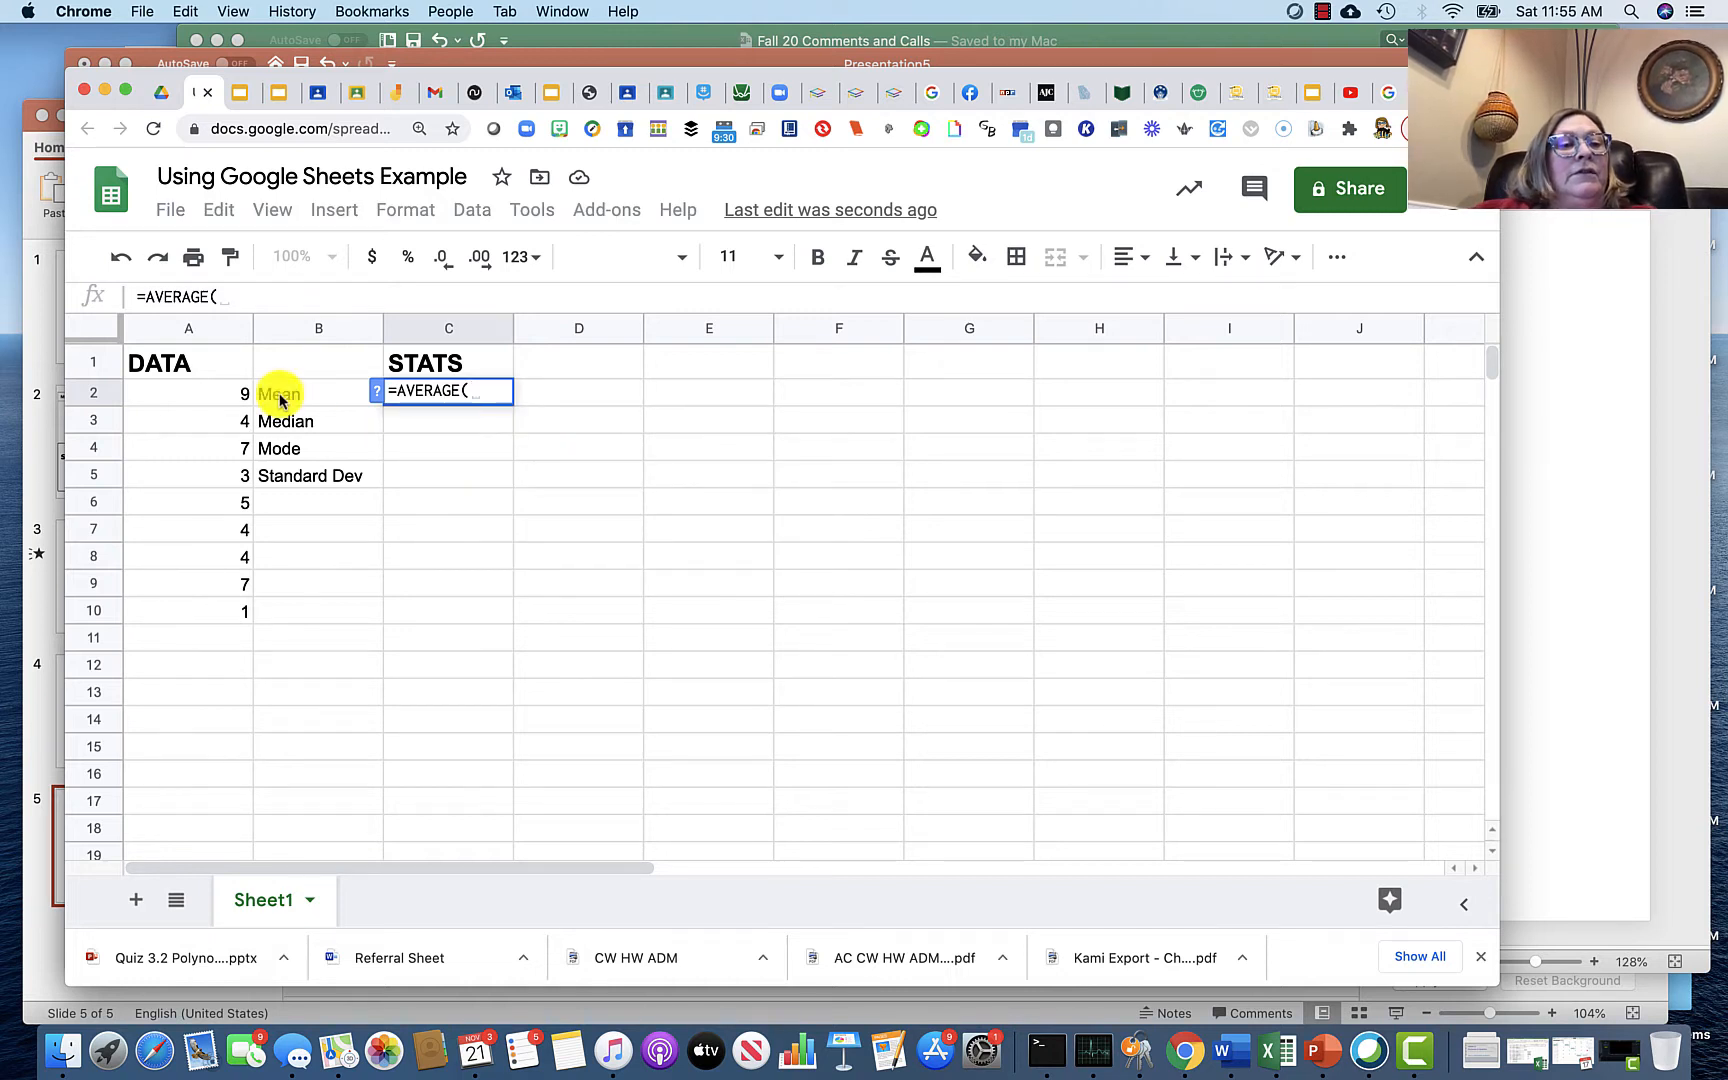
left_click_drag(232, 394, 211, 612)
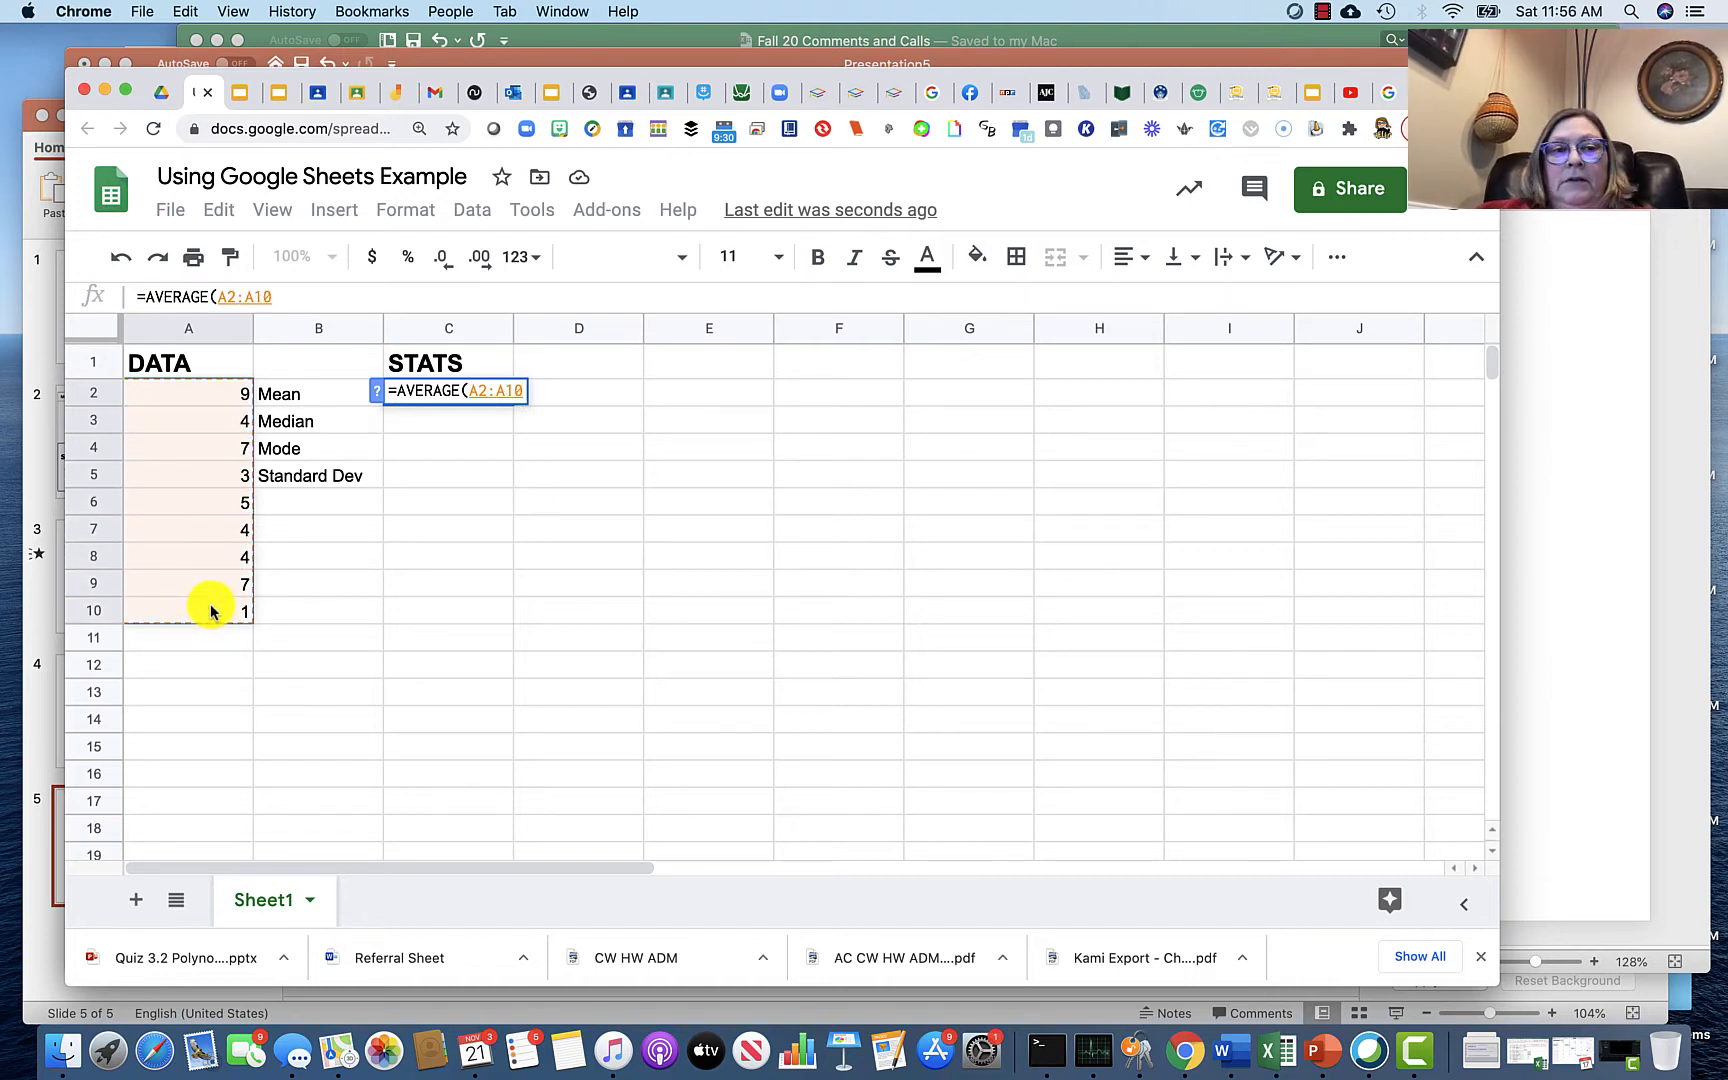
key("Return")
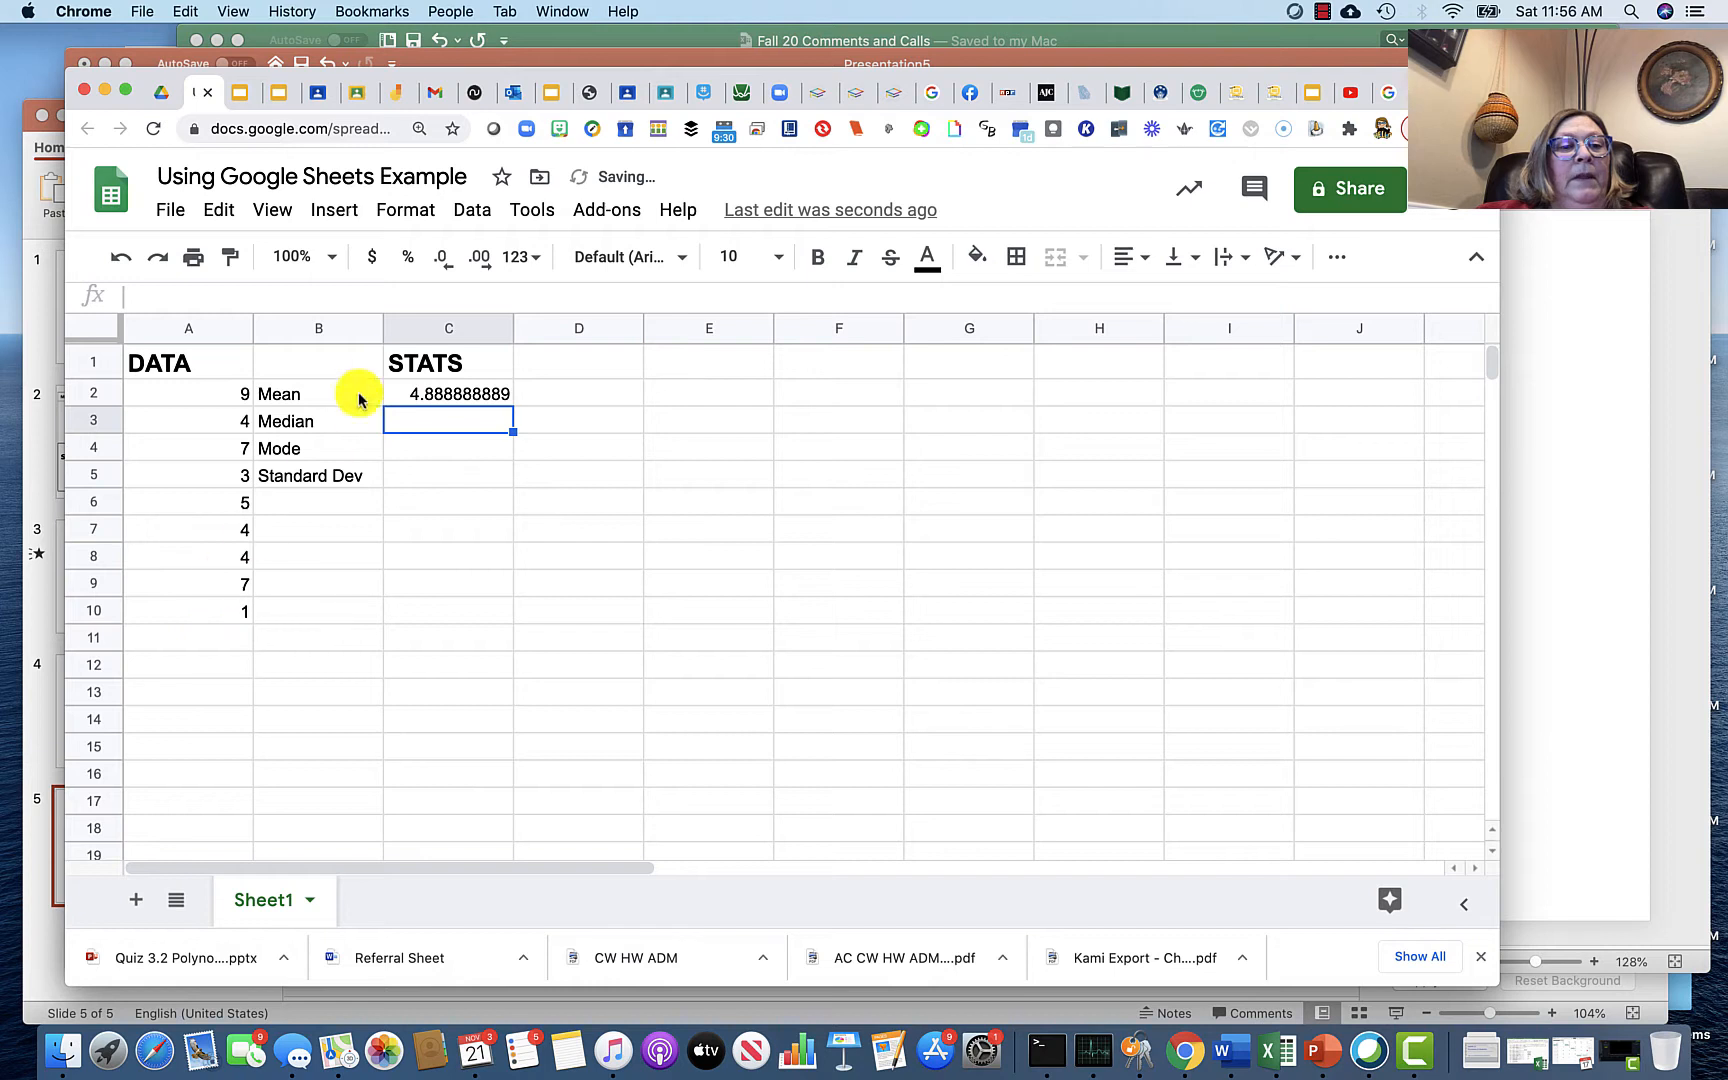
Step: Clear C2 and start a new AVERAGE formula beginning at A2
left_click(423, 401)
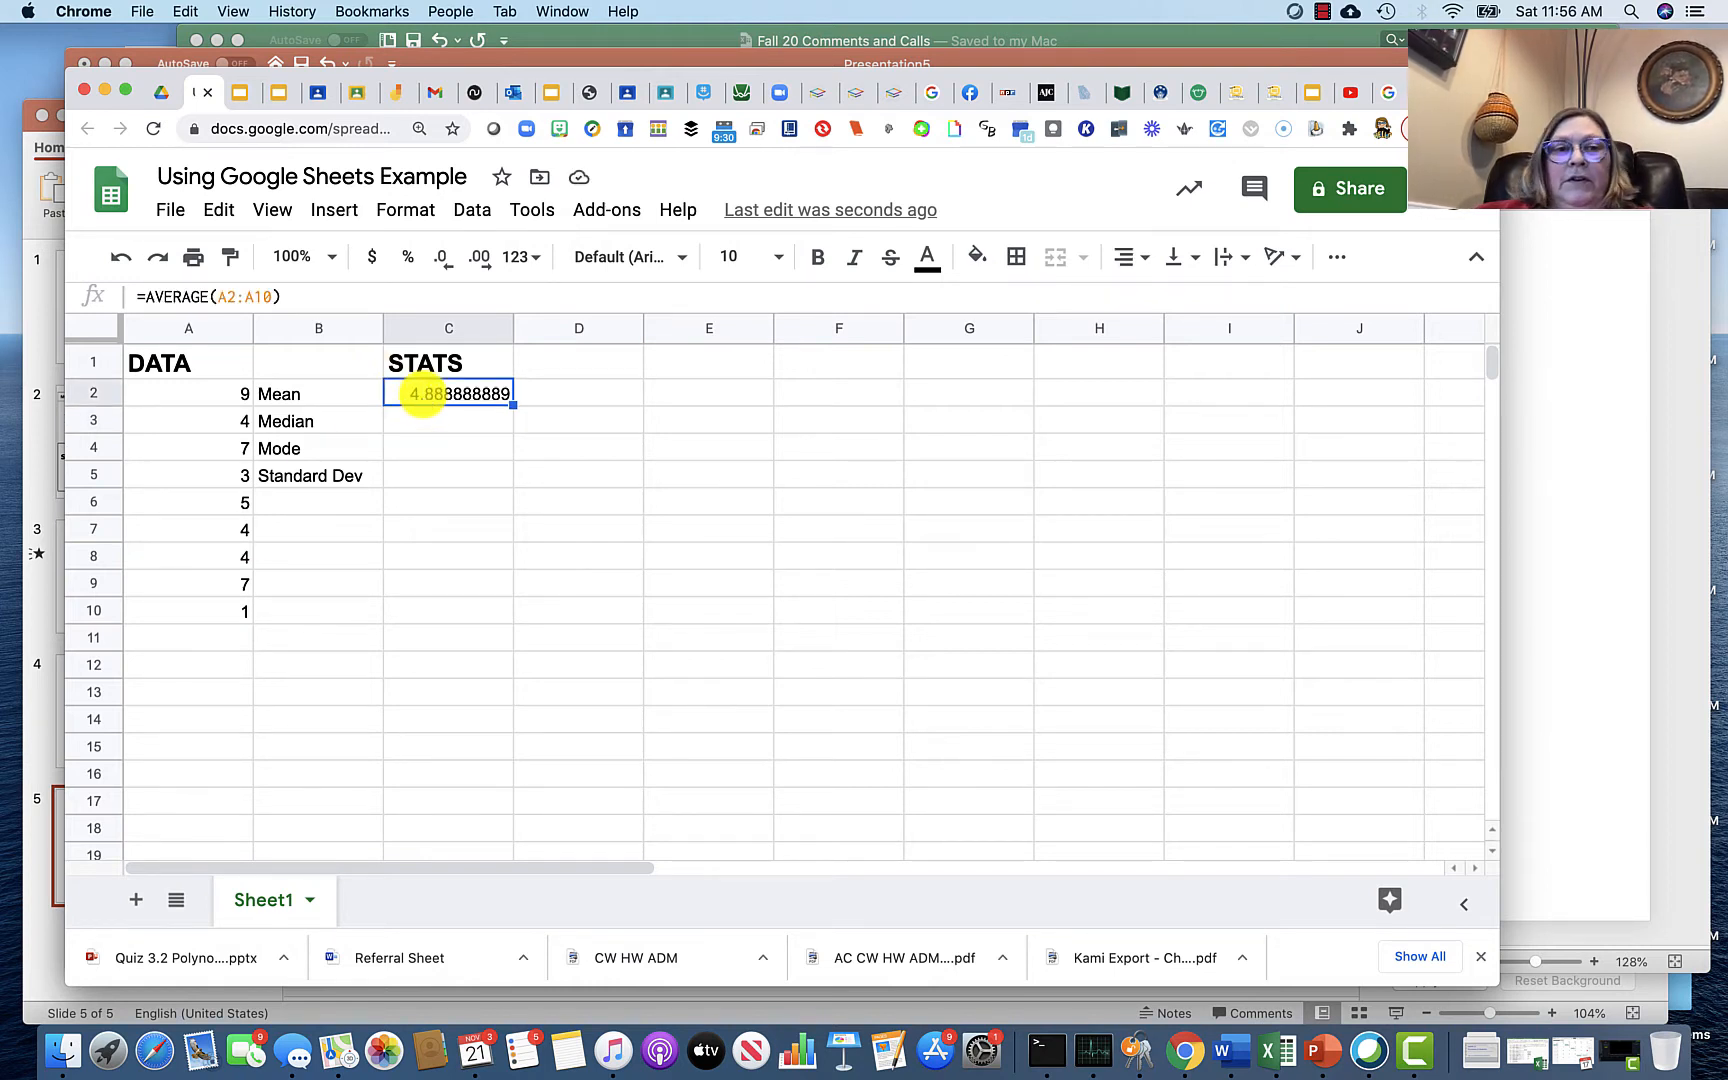
key("BackSpace")
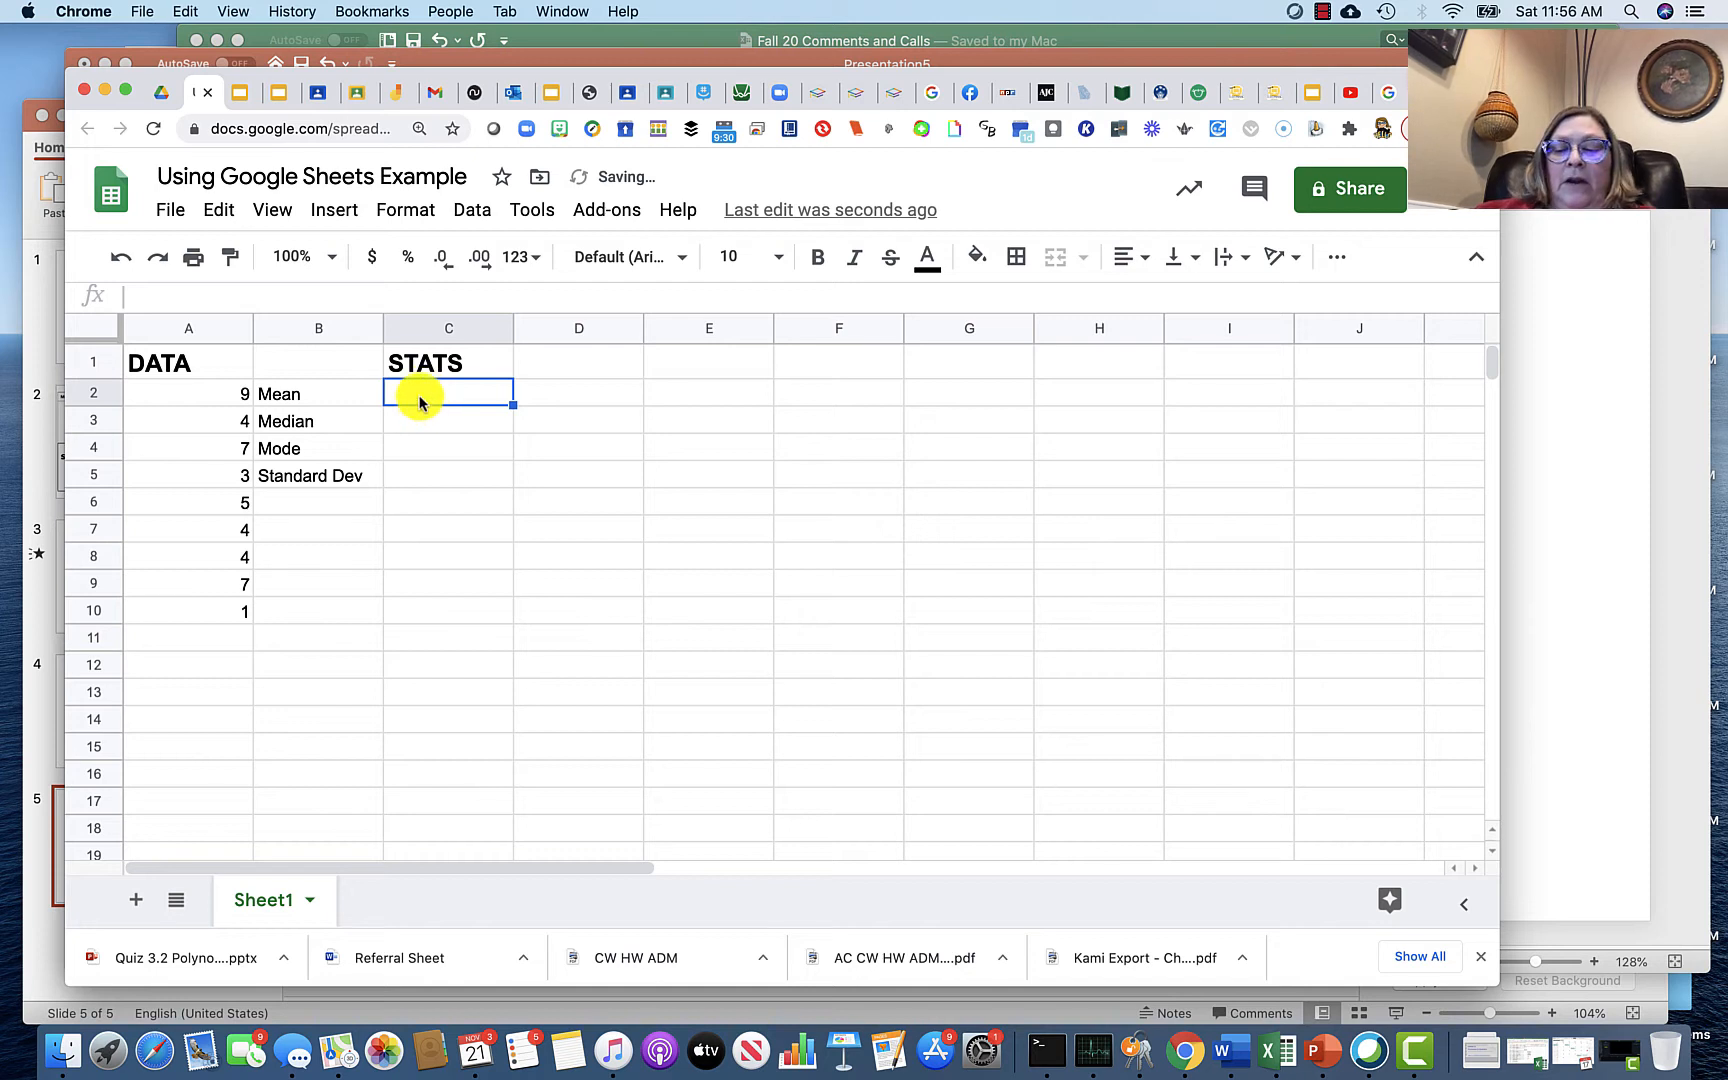
type("=")
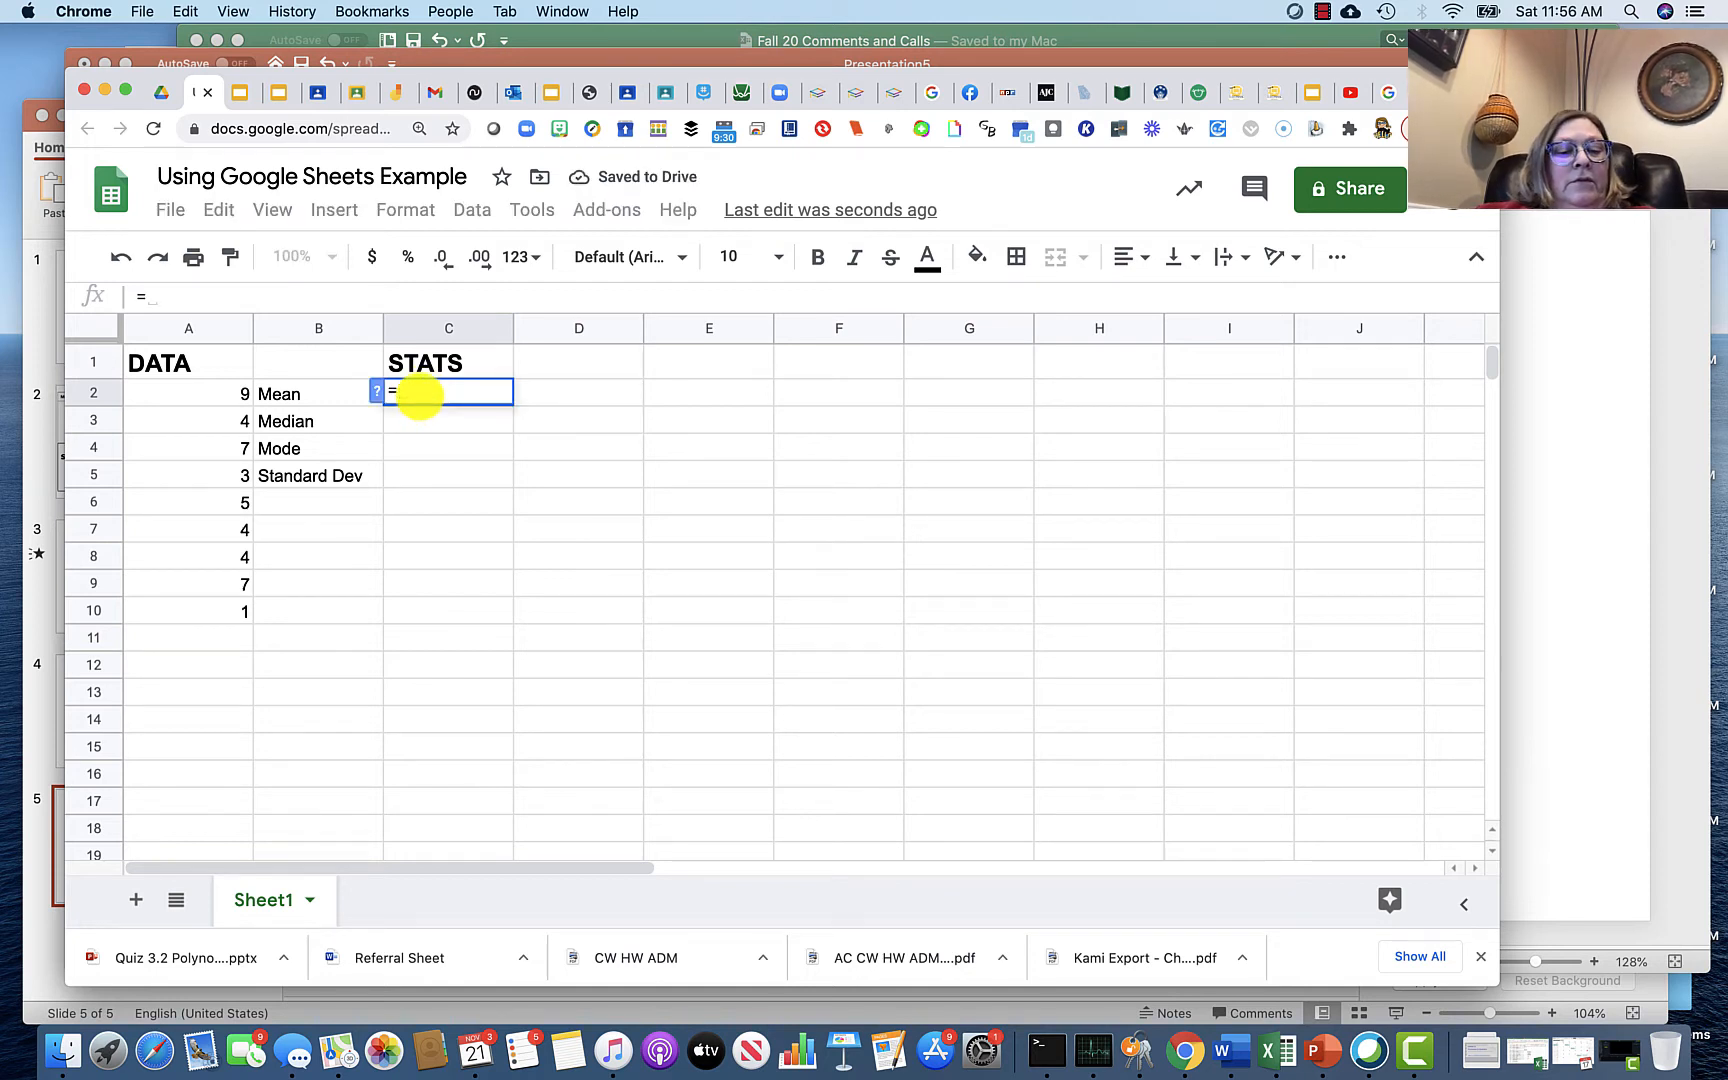
type("ave")
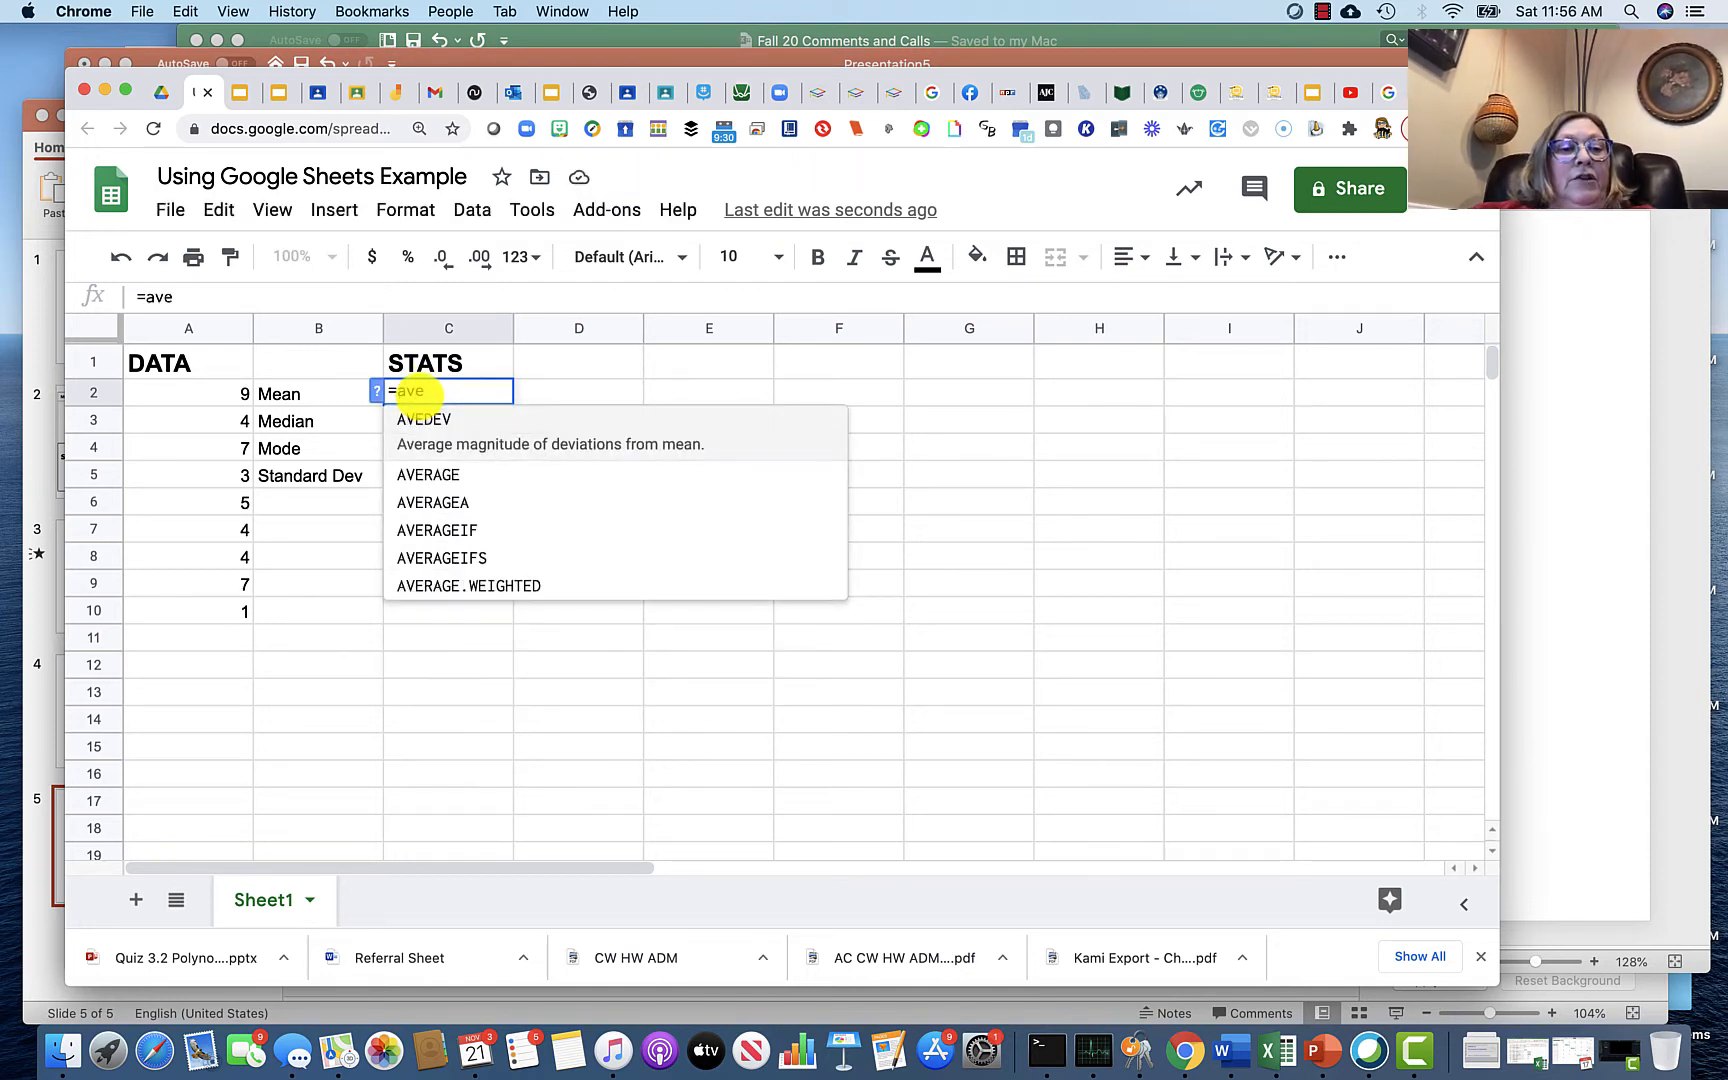
left_click(436, 472)
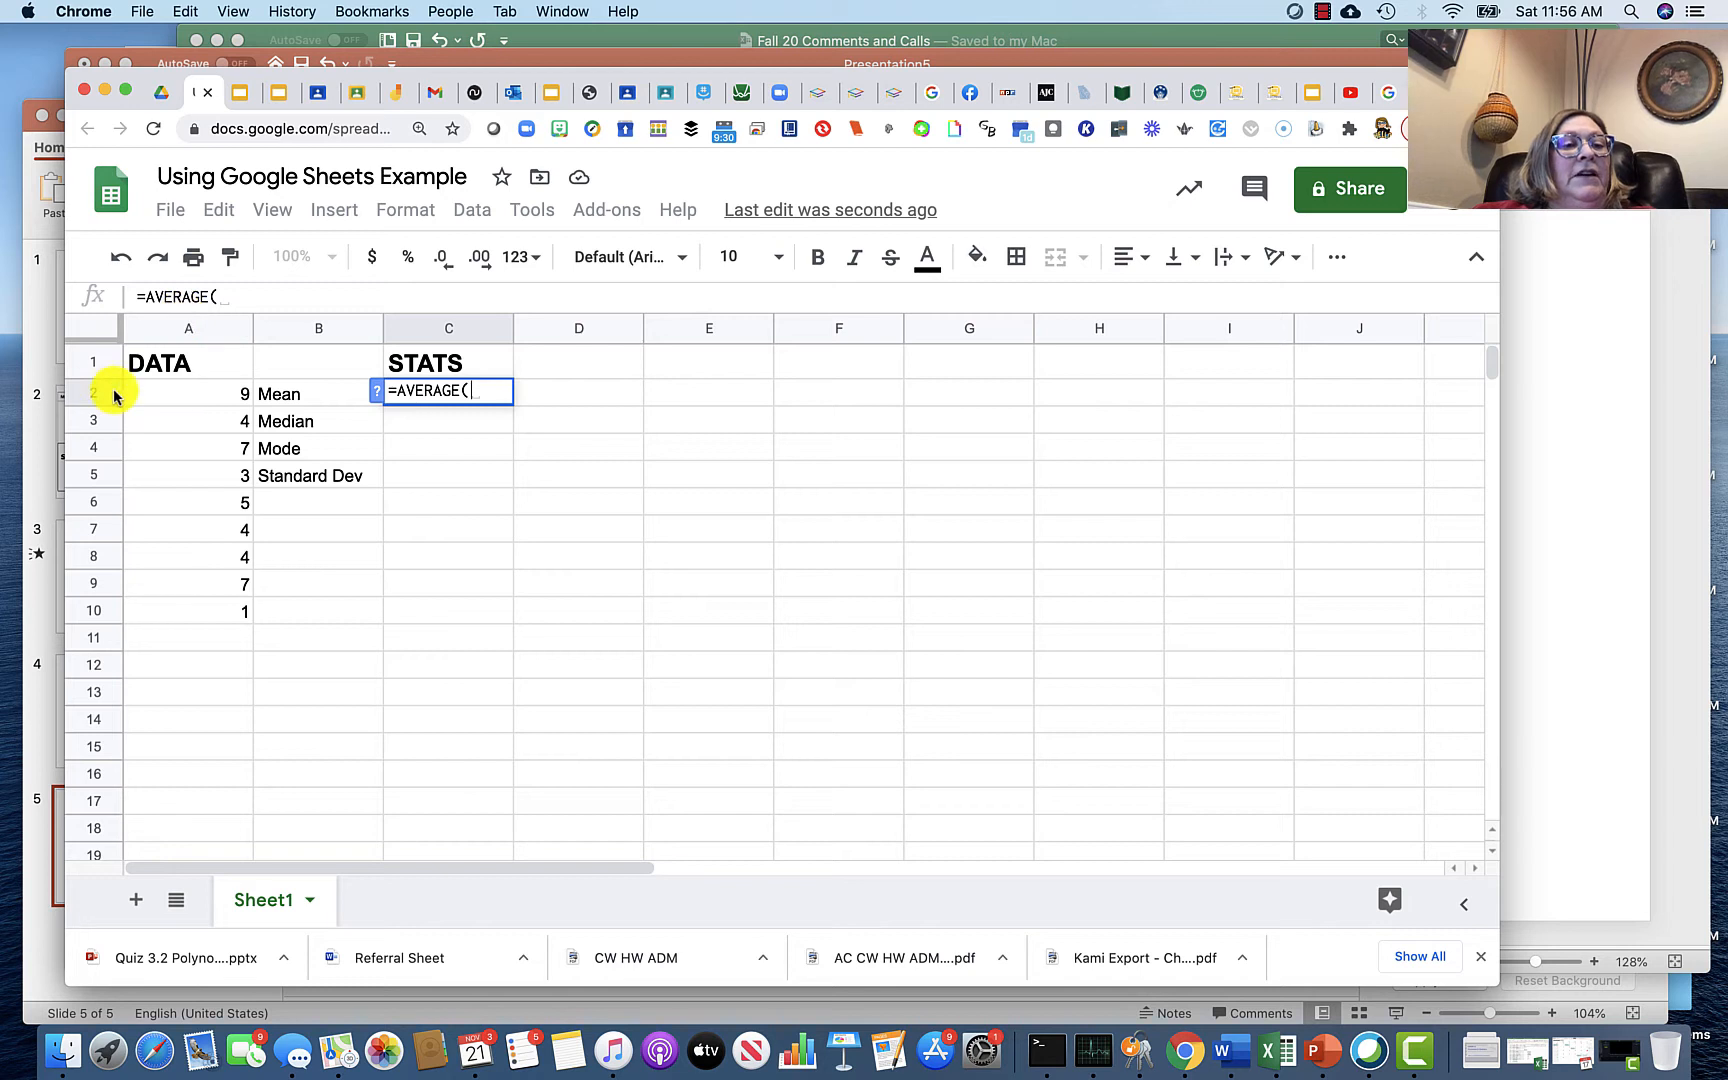
left_click(156, 392)
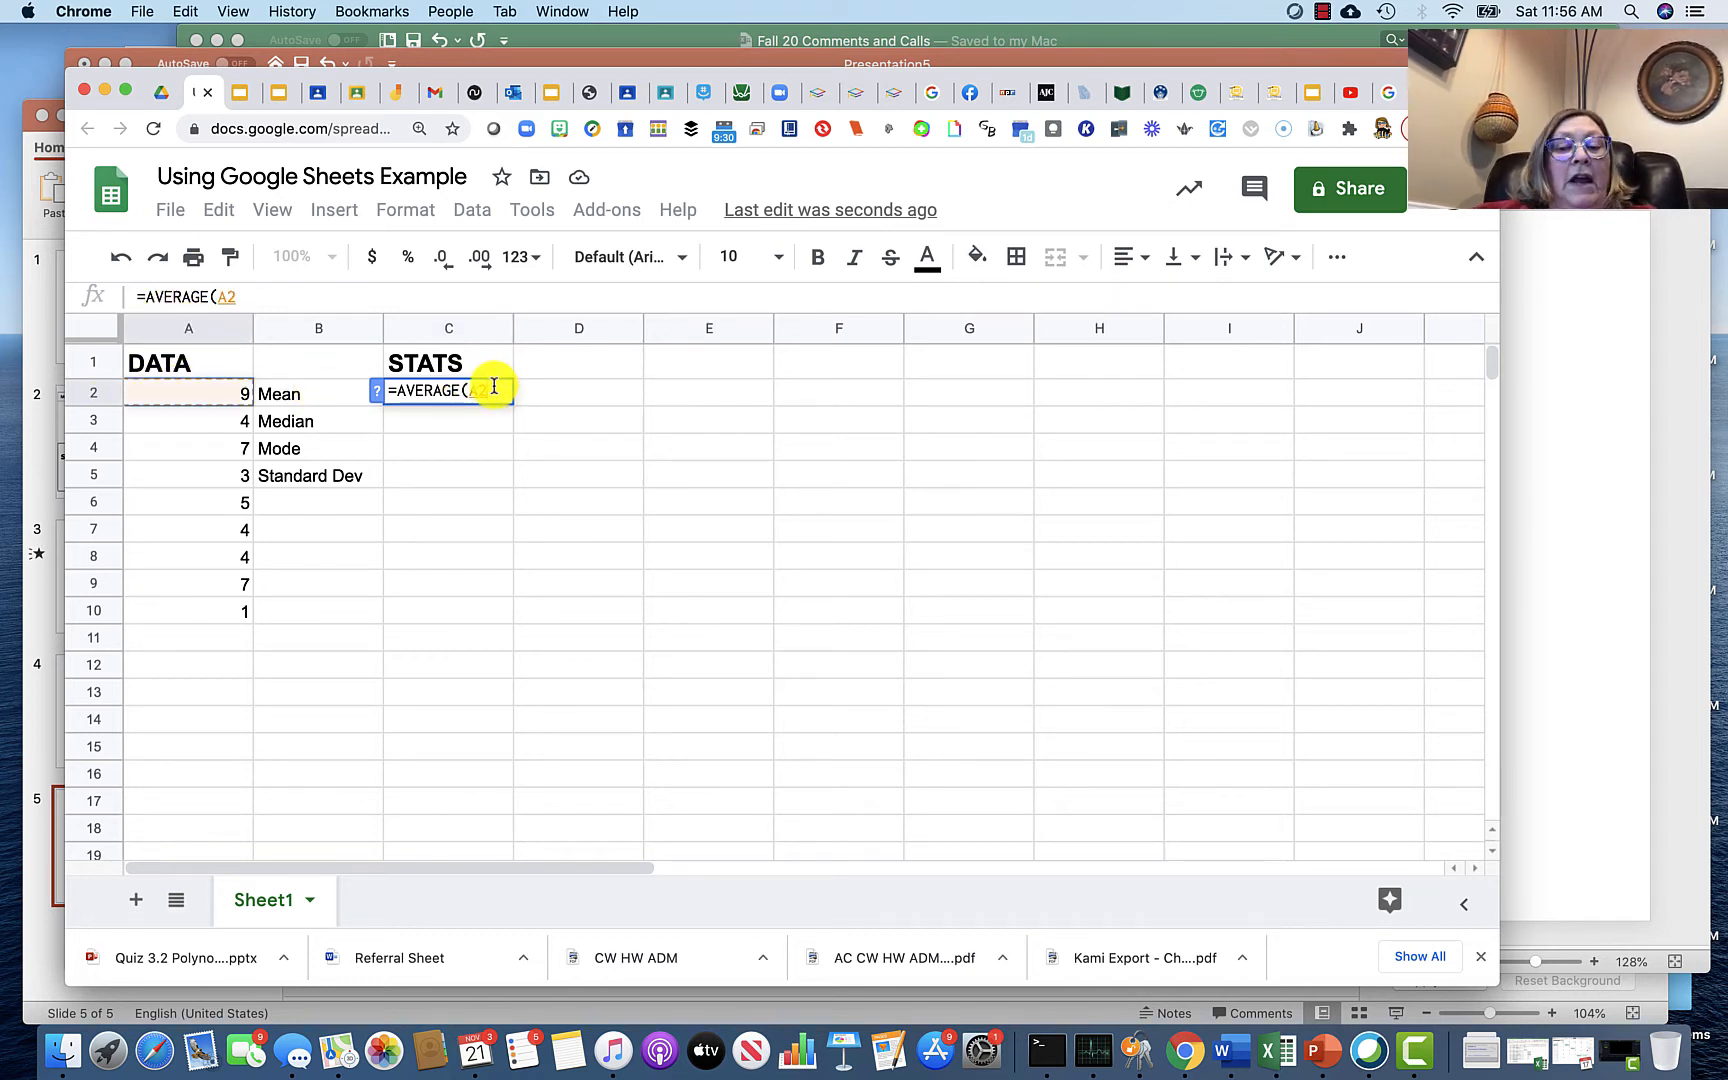
key("BackSpace")
key("BackSpace")
type("A2")
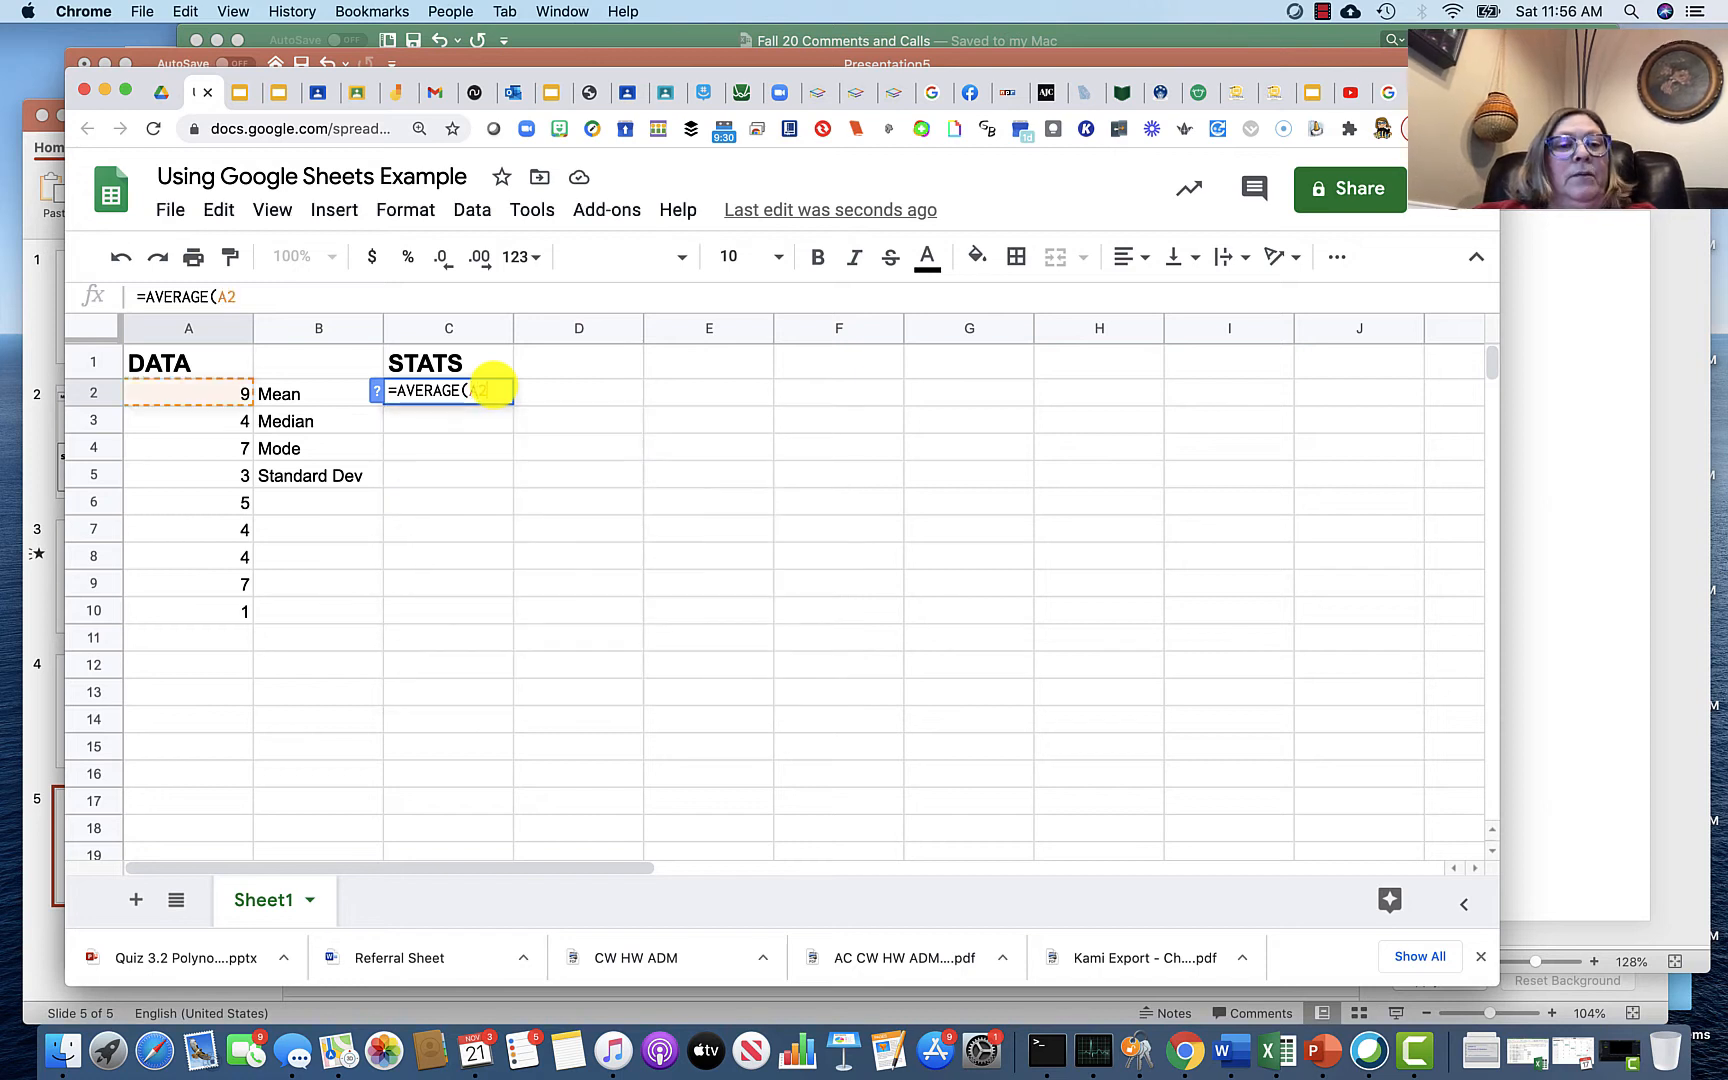
type(":")
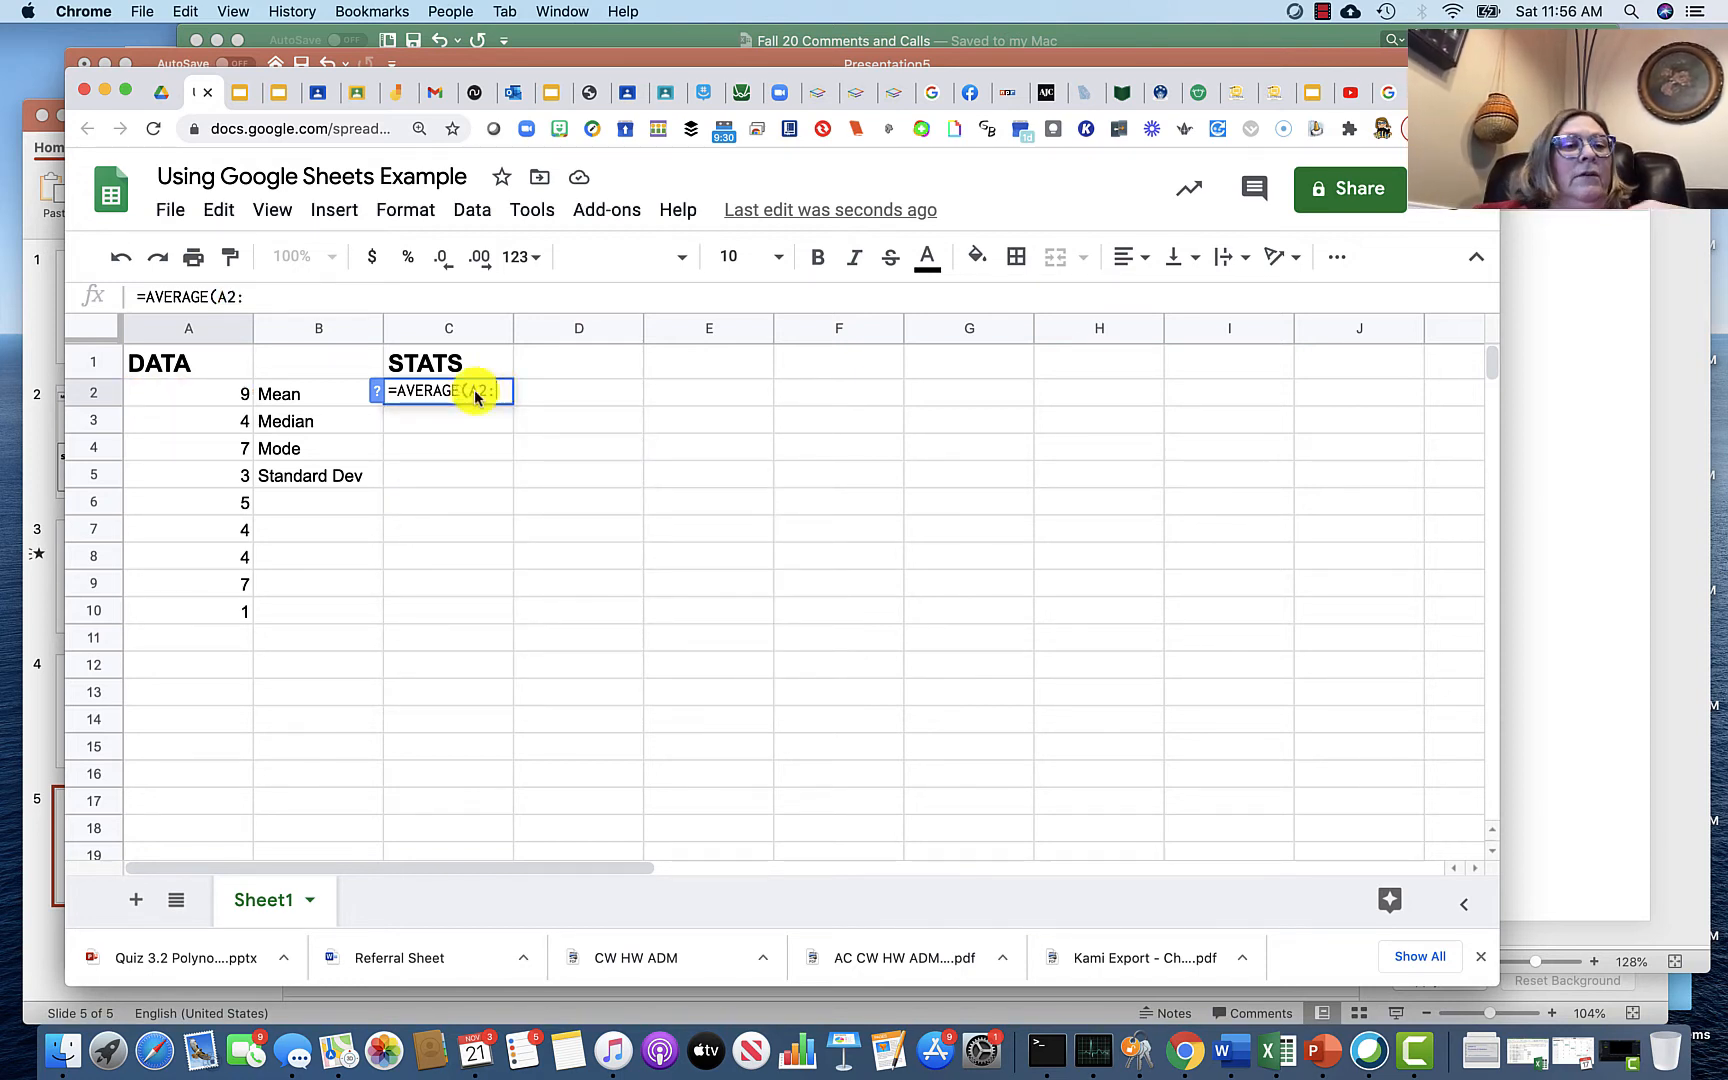
left_click(142, 612)
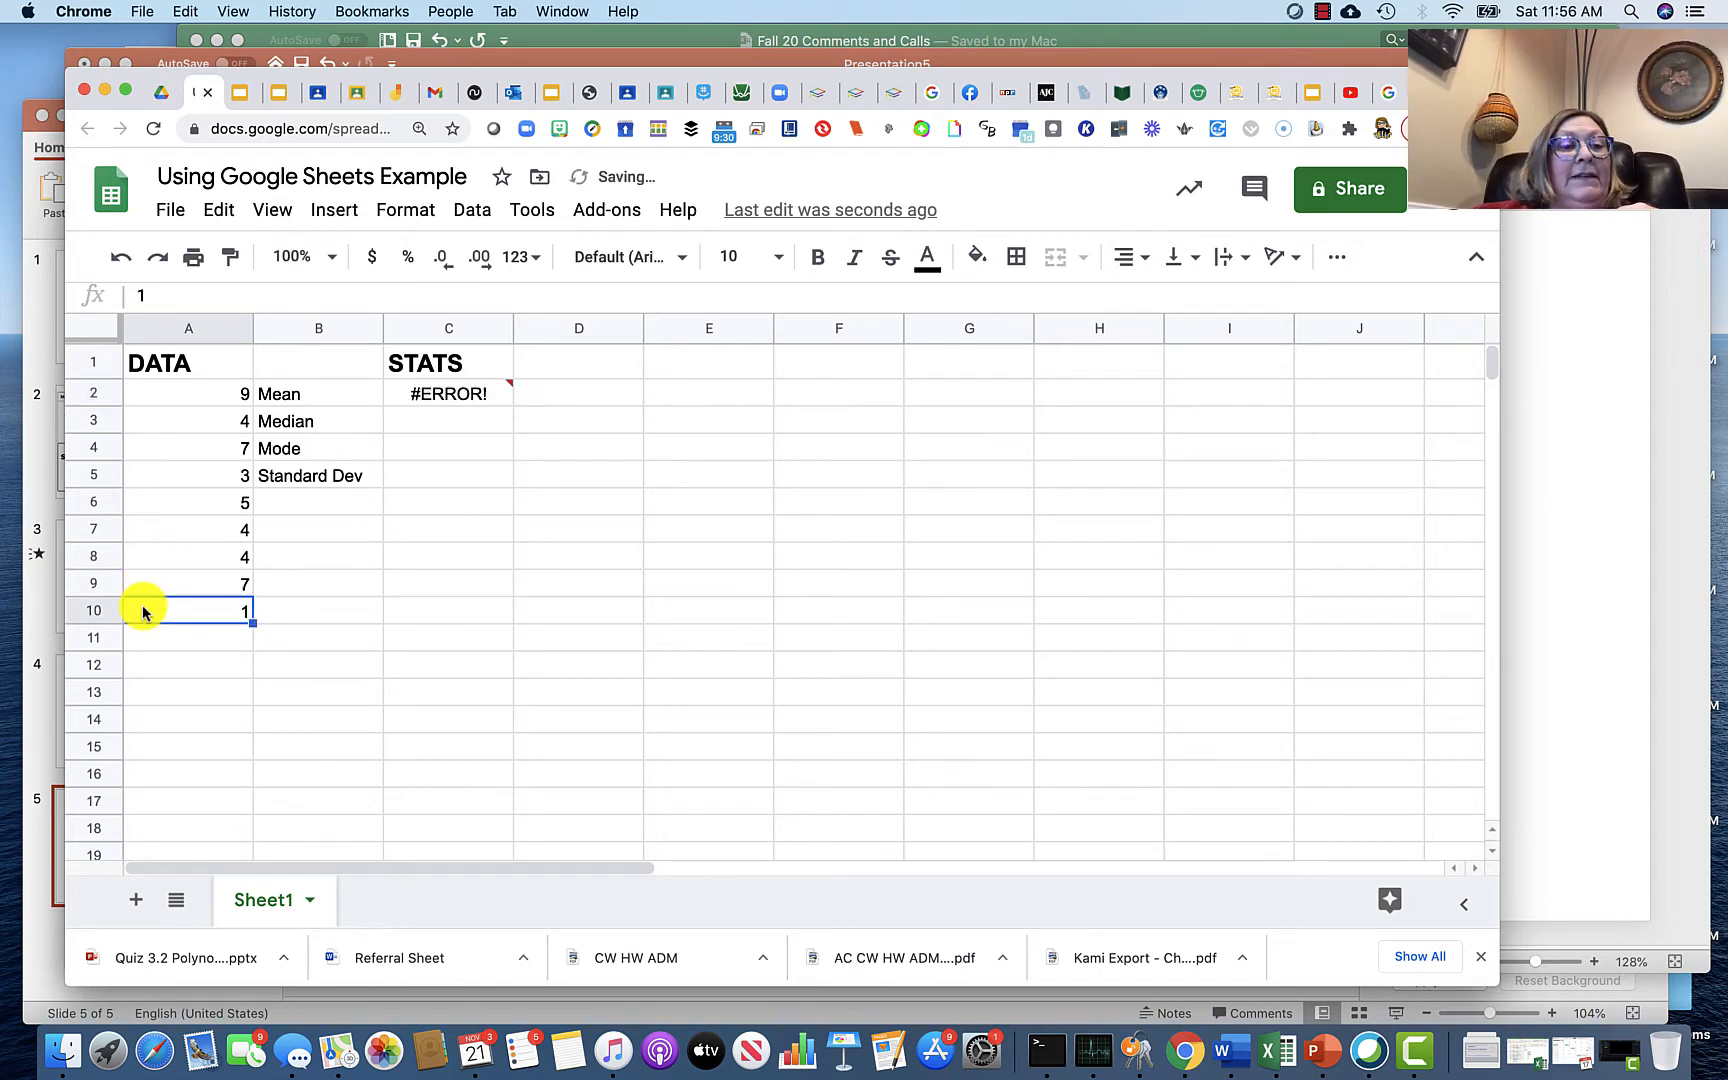
Step: Complete the formula in C2 as =AVERAGE(A2:A)
left_click(468, 388)
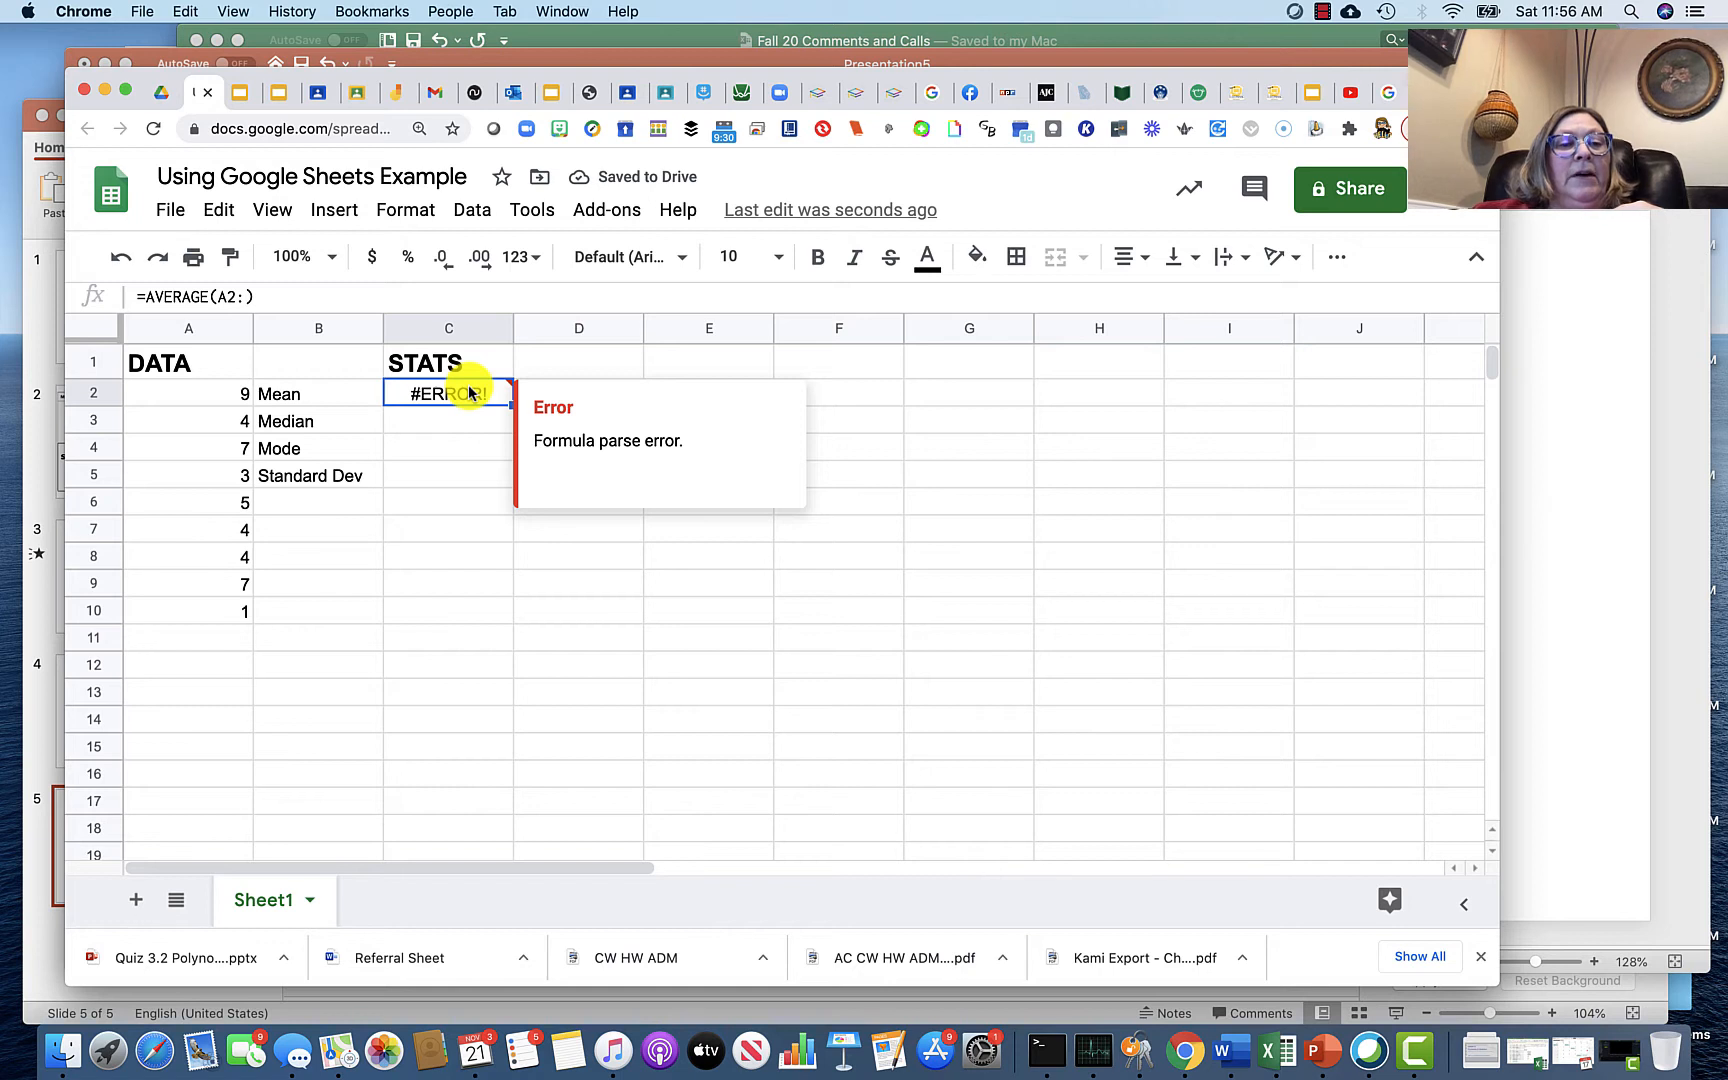
double_click(468, 390)
left_click(497, 391)
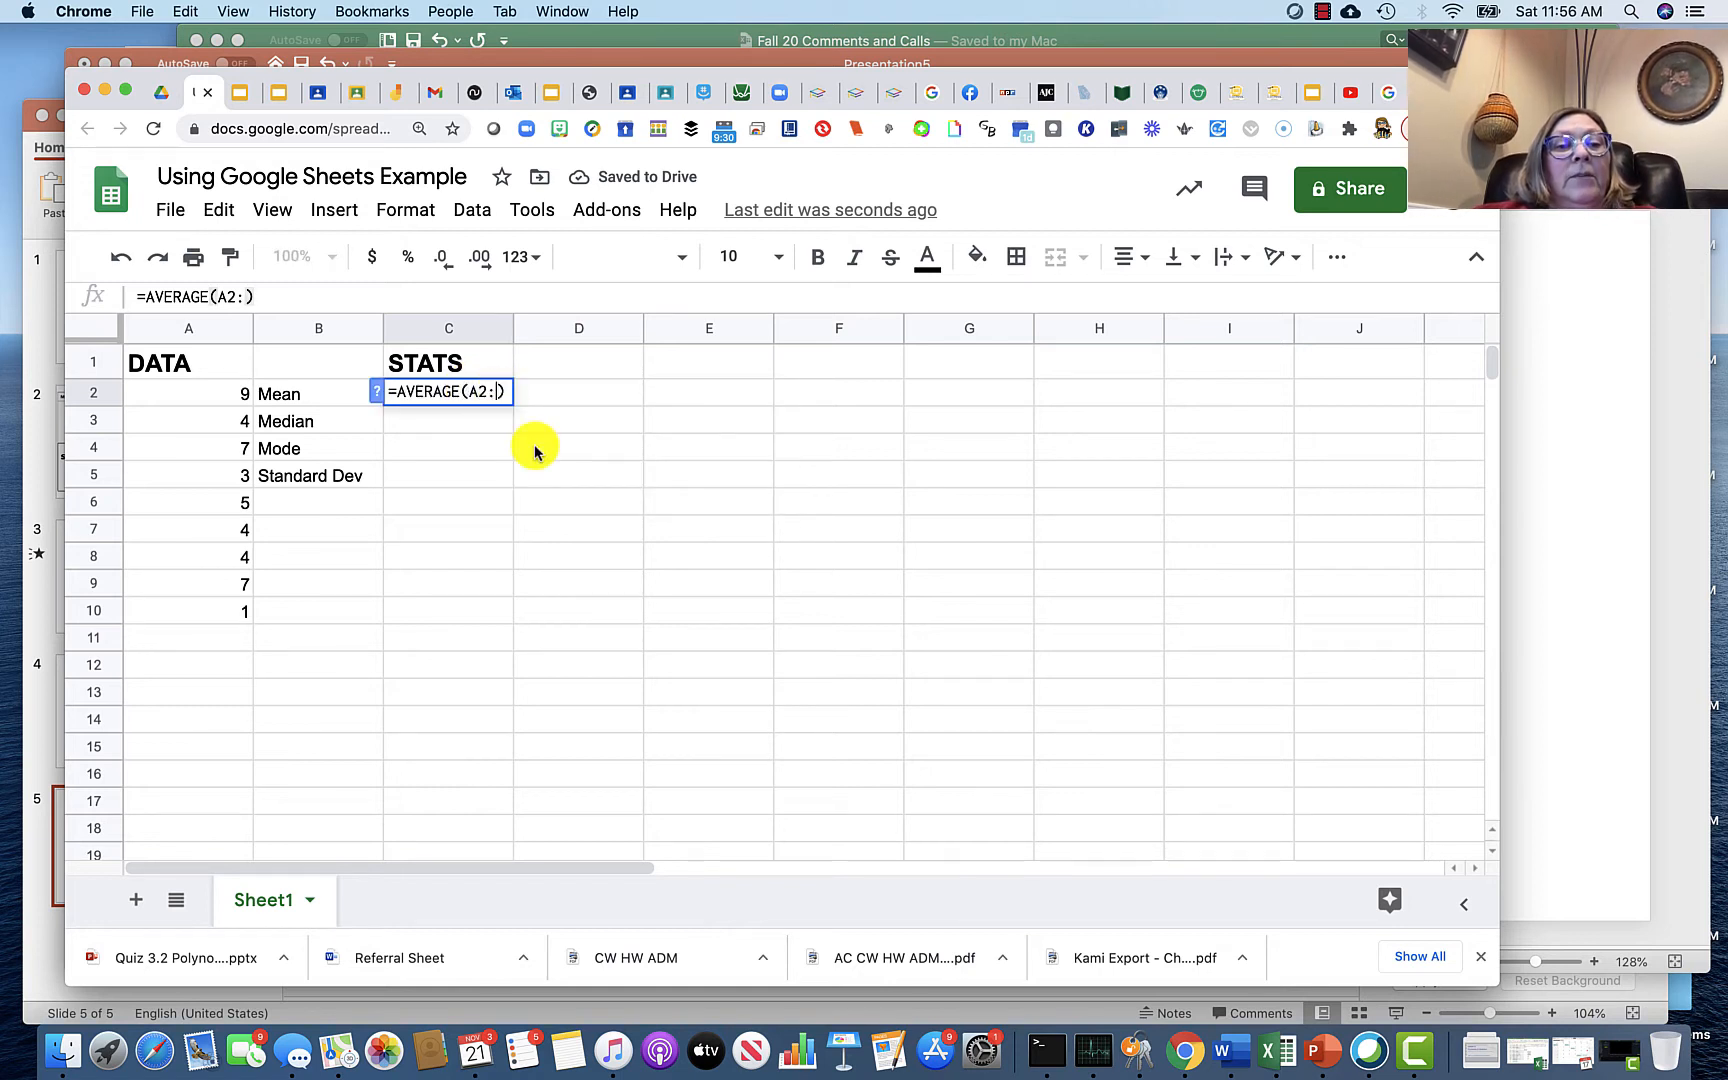
type("A10")
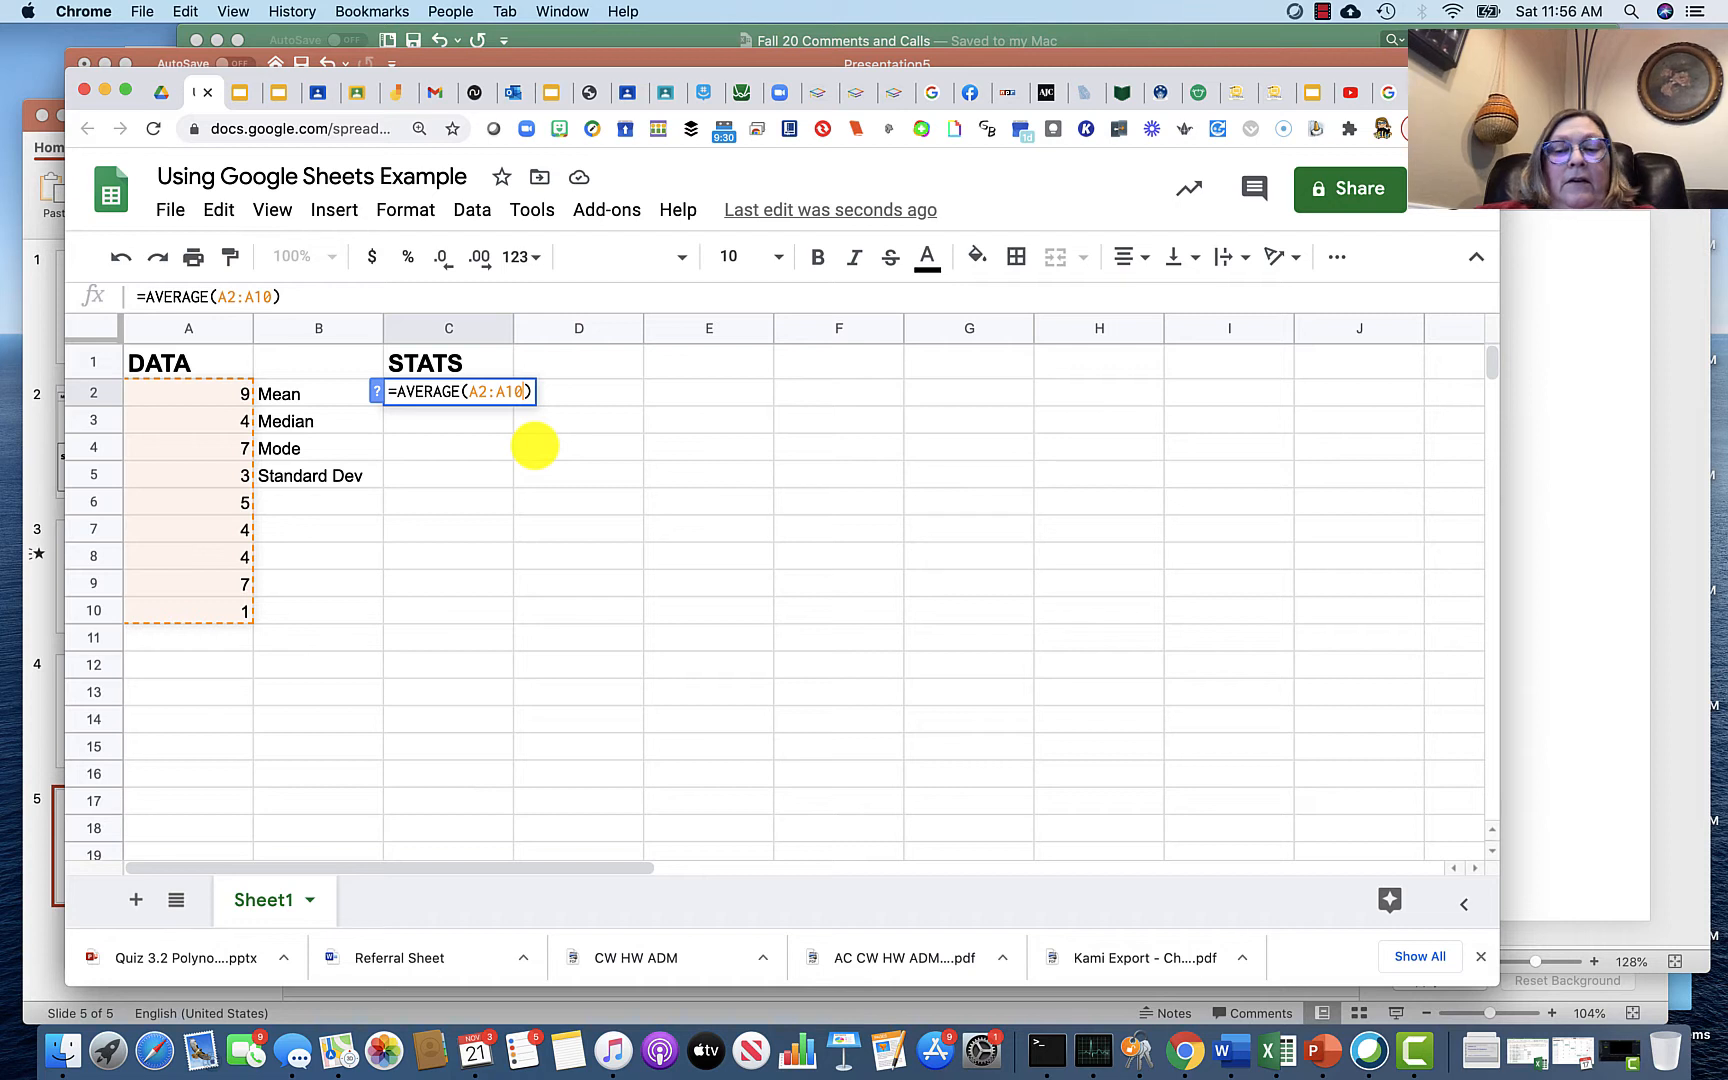
key("Return")
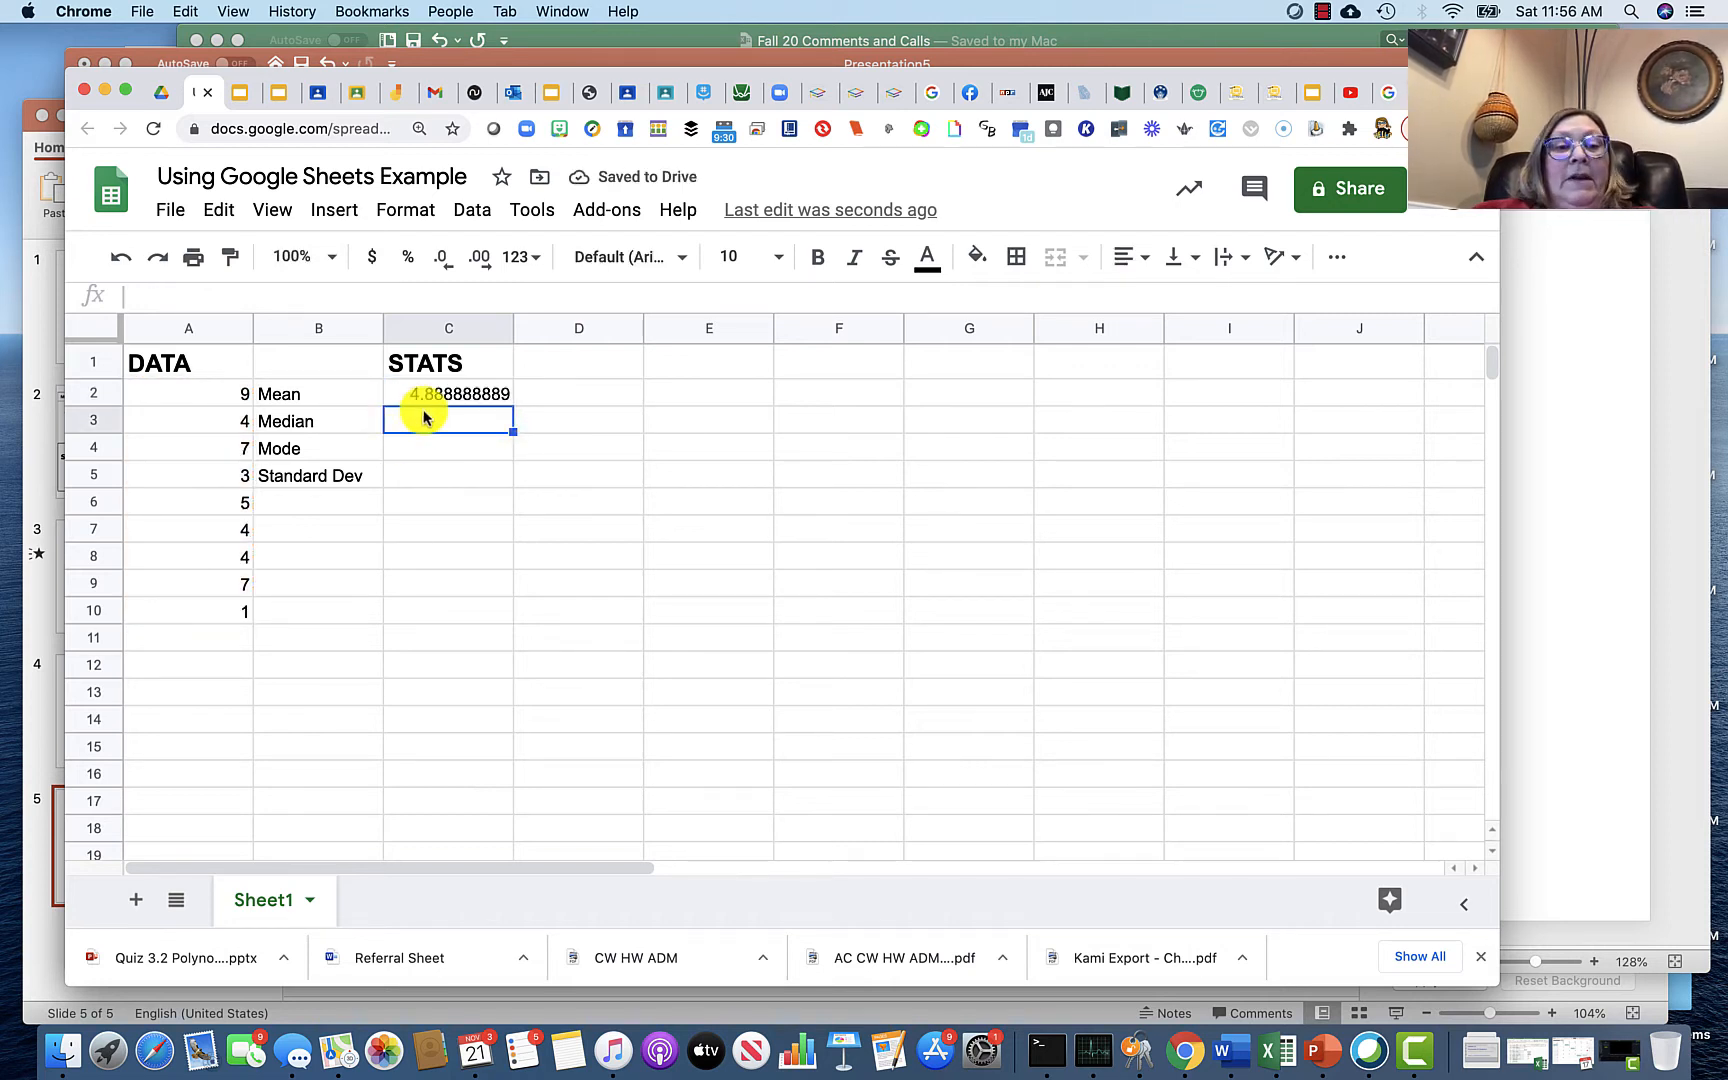
Step: Calculate the median in C3 with a MEDIAN formula over A2:A10
type("=")
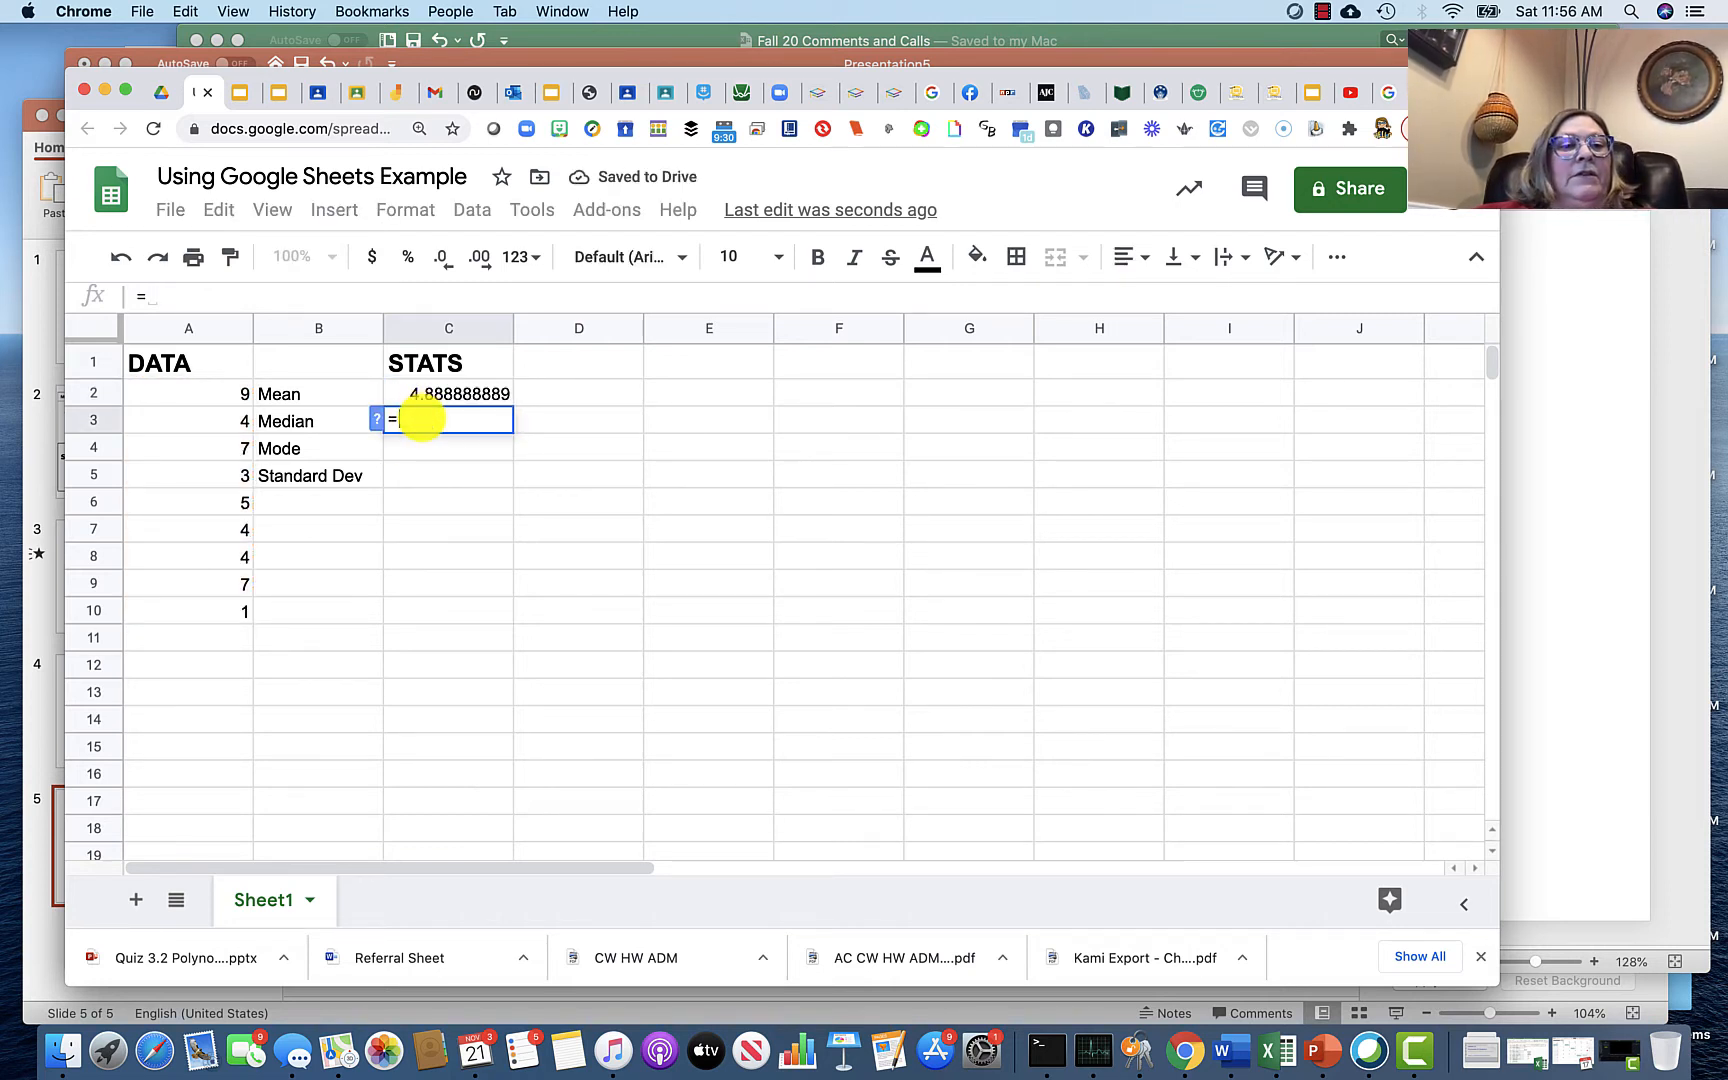
type("med")
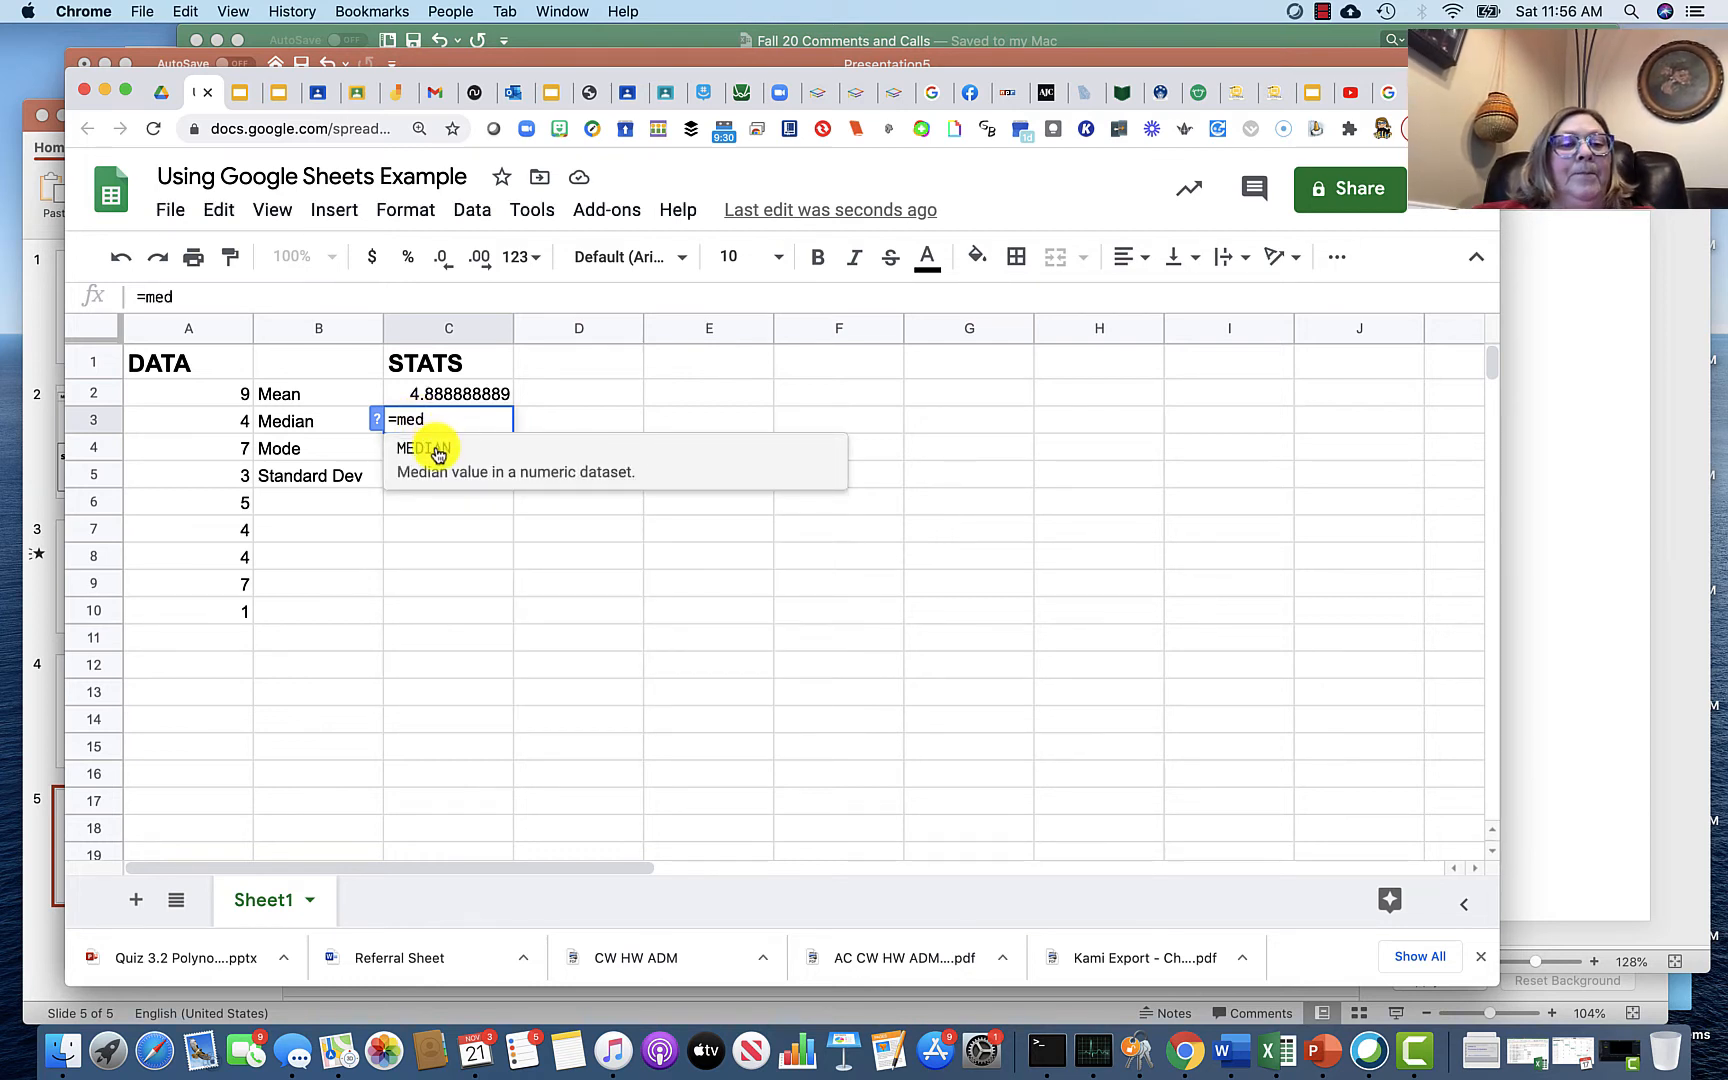
left_click(437, 453)
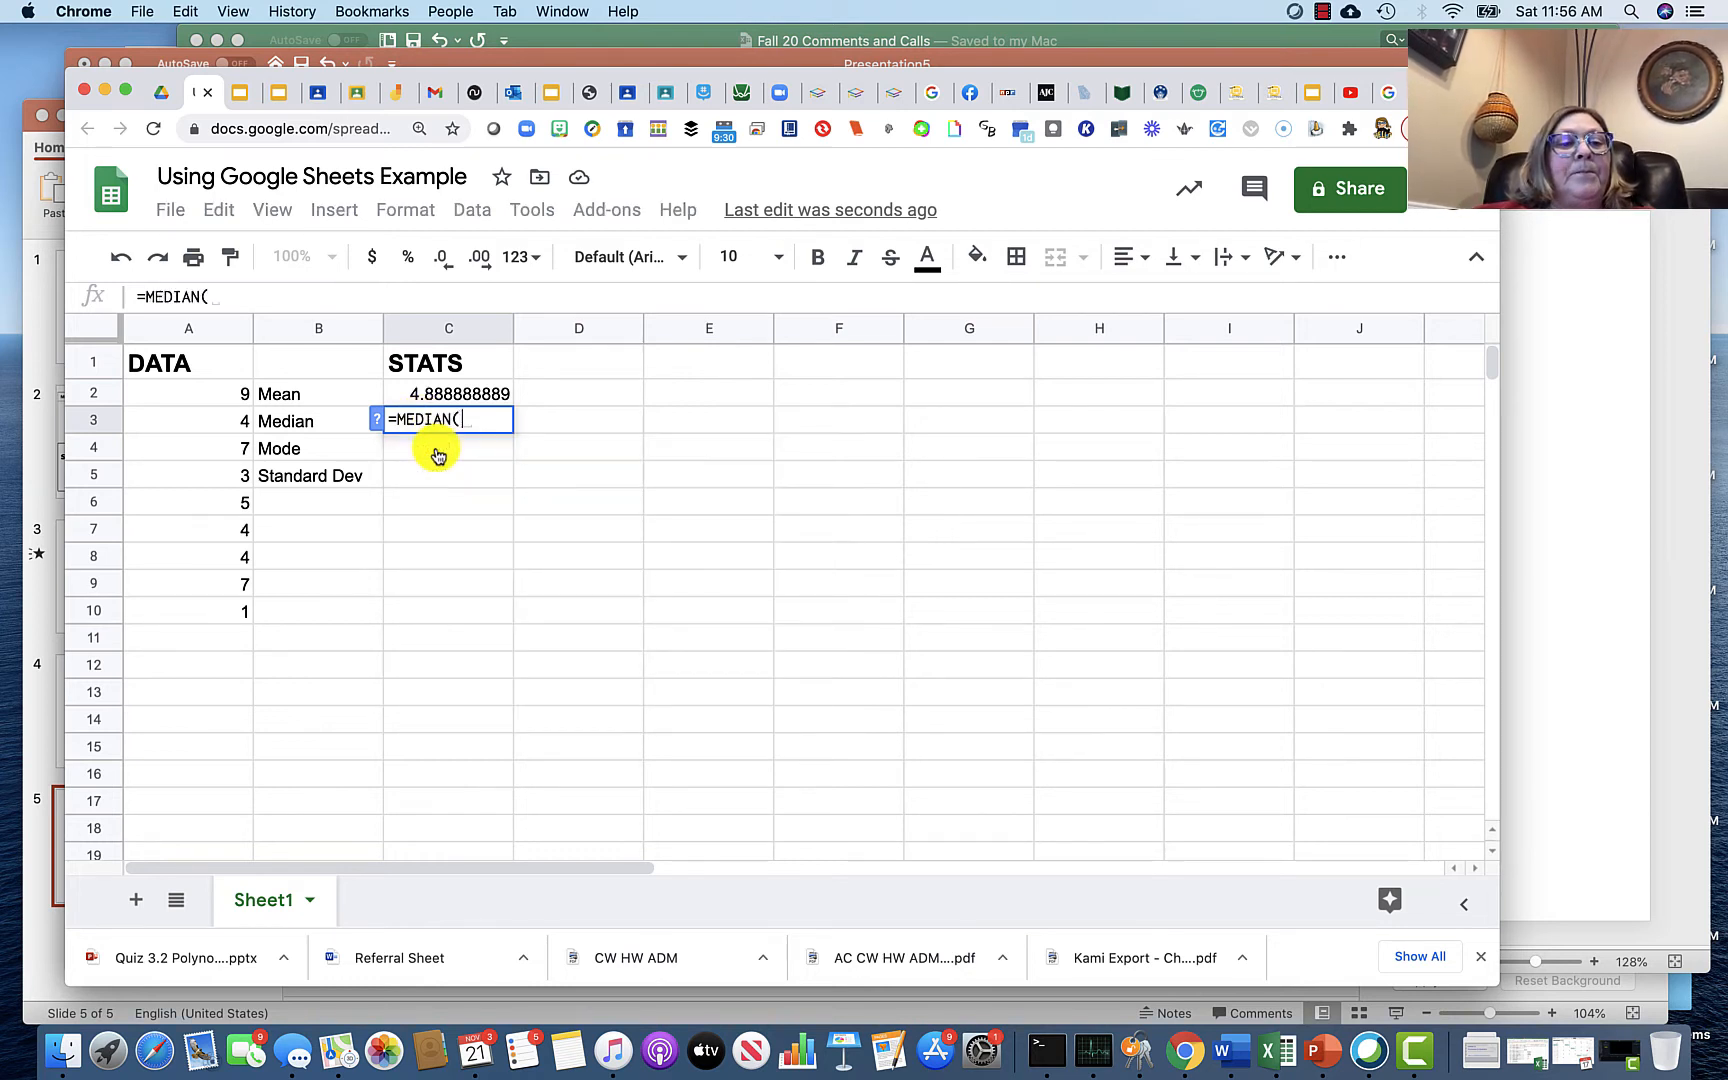
left_click(220, 395)
left_click_drag(220, 395, 218, 610)
key("Return")
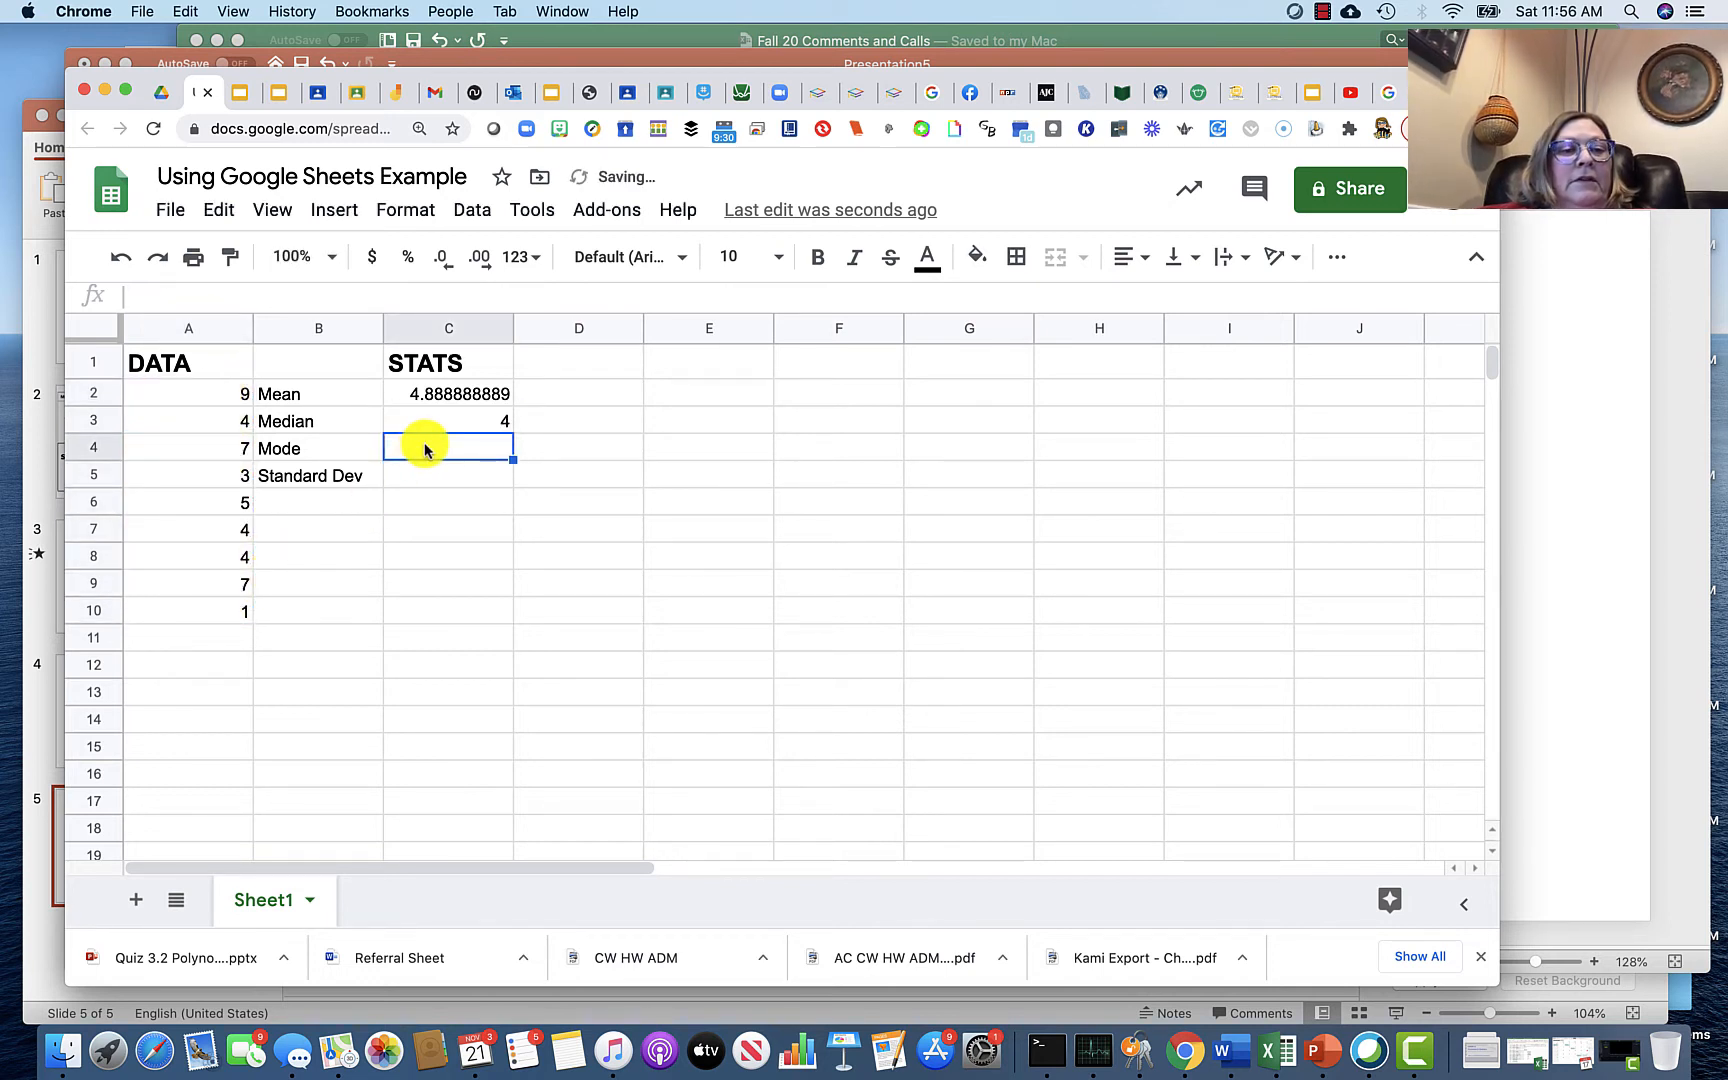
Step: Calculate the mode in C4 with the formula =MODE(a2:a10)
type("=m")
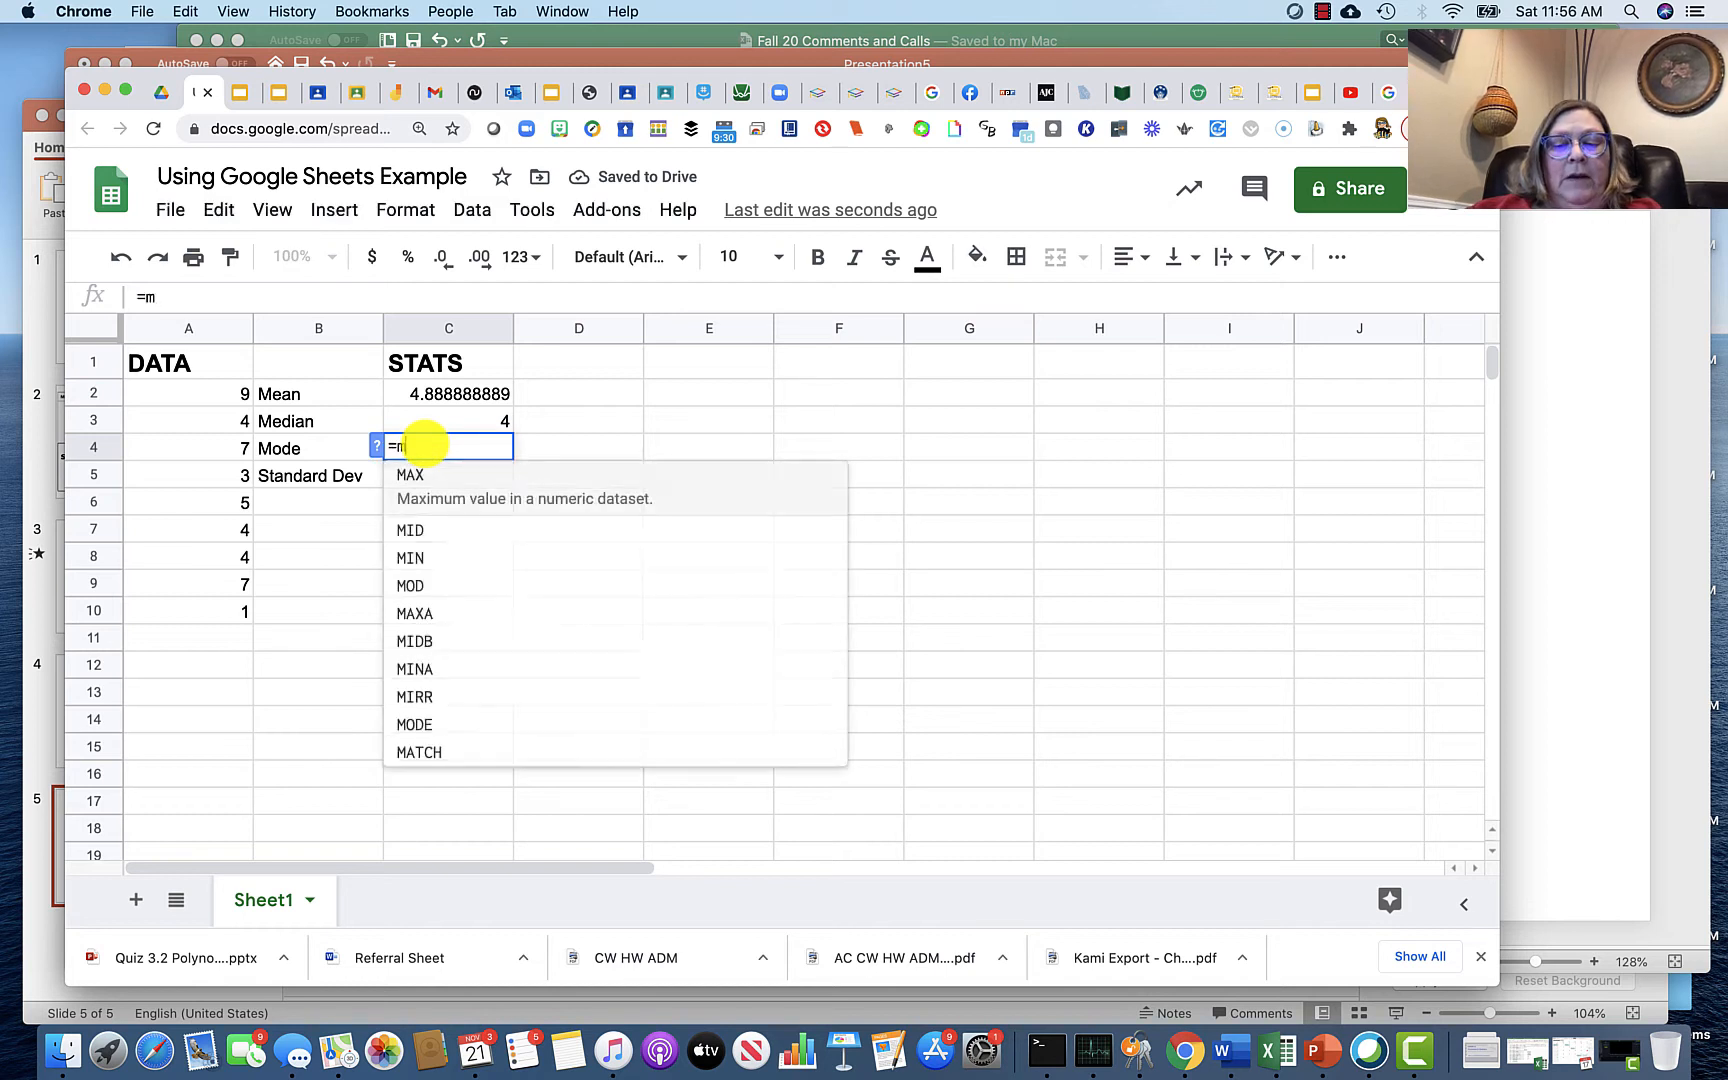
type("ode")
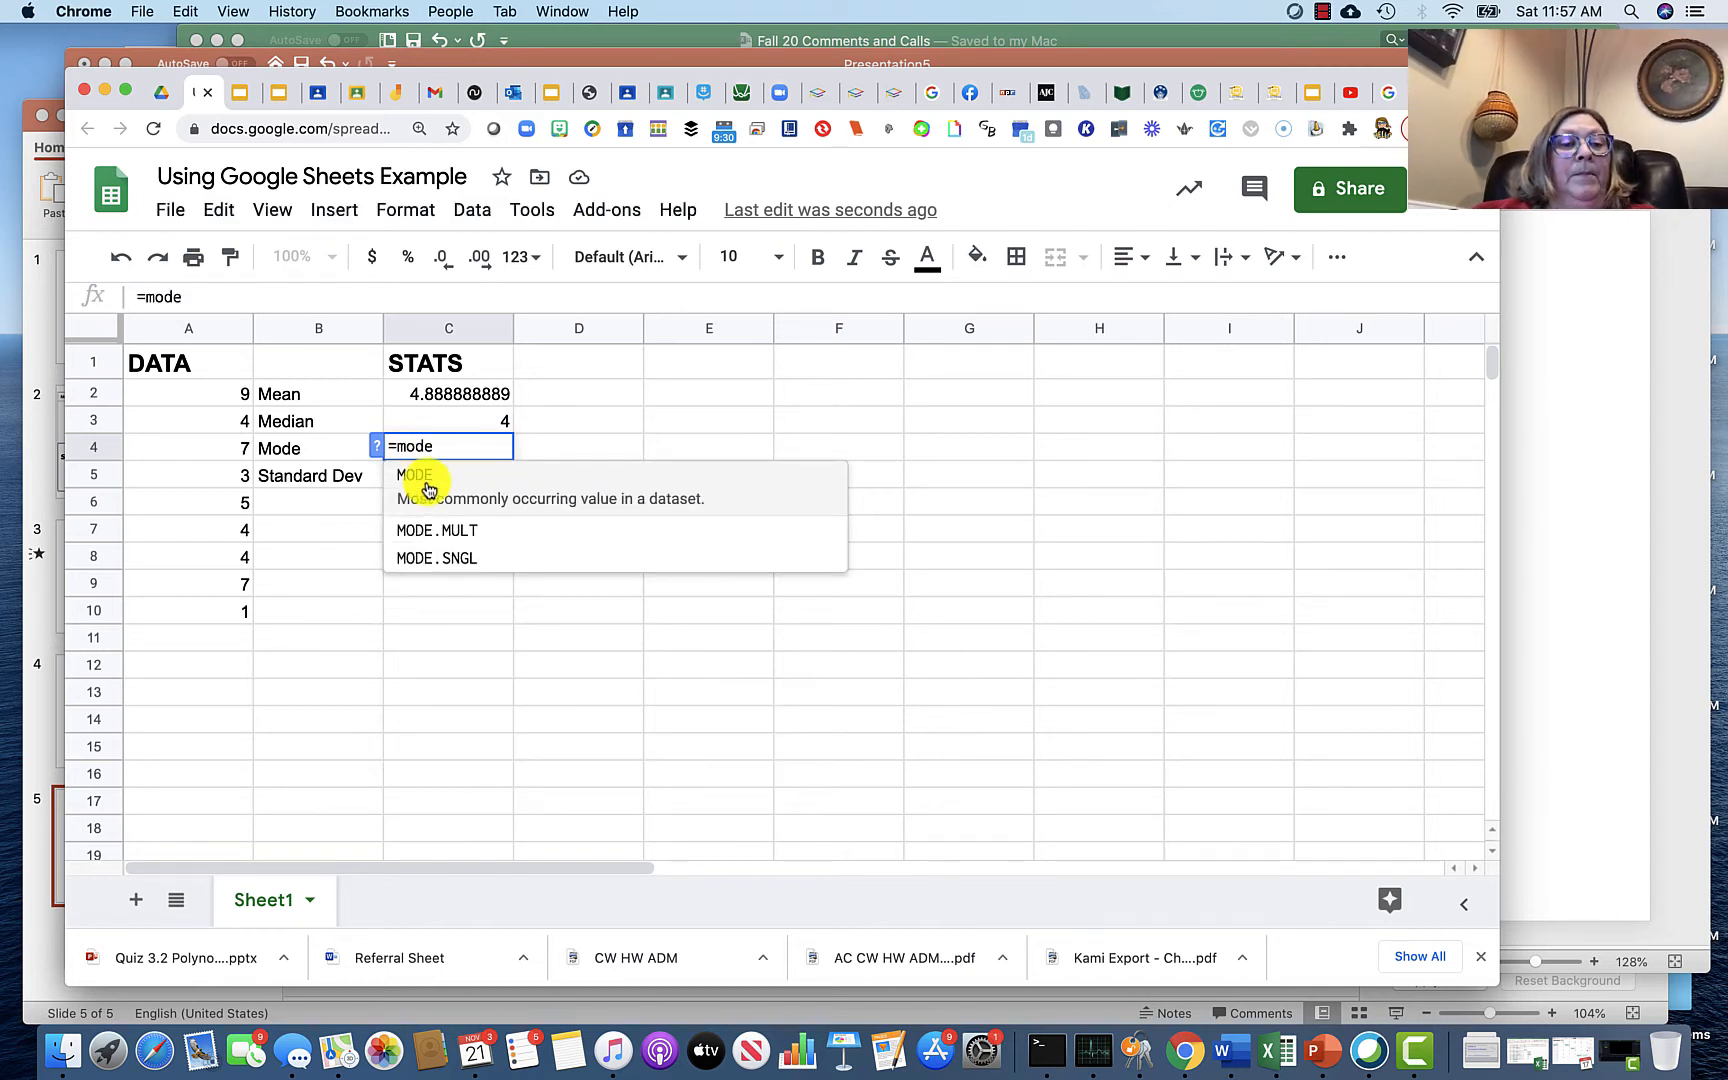
left_click(426, 488)
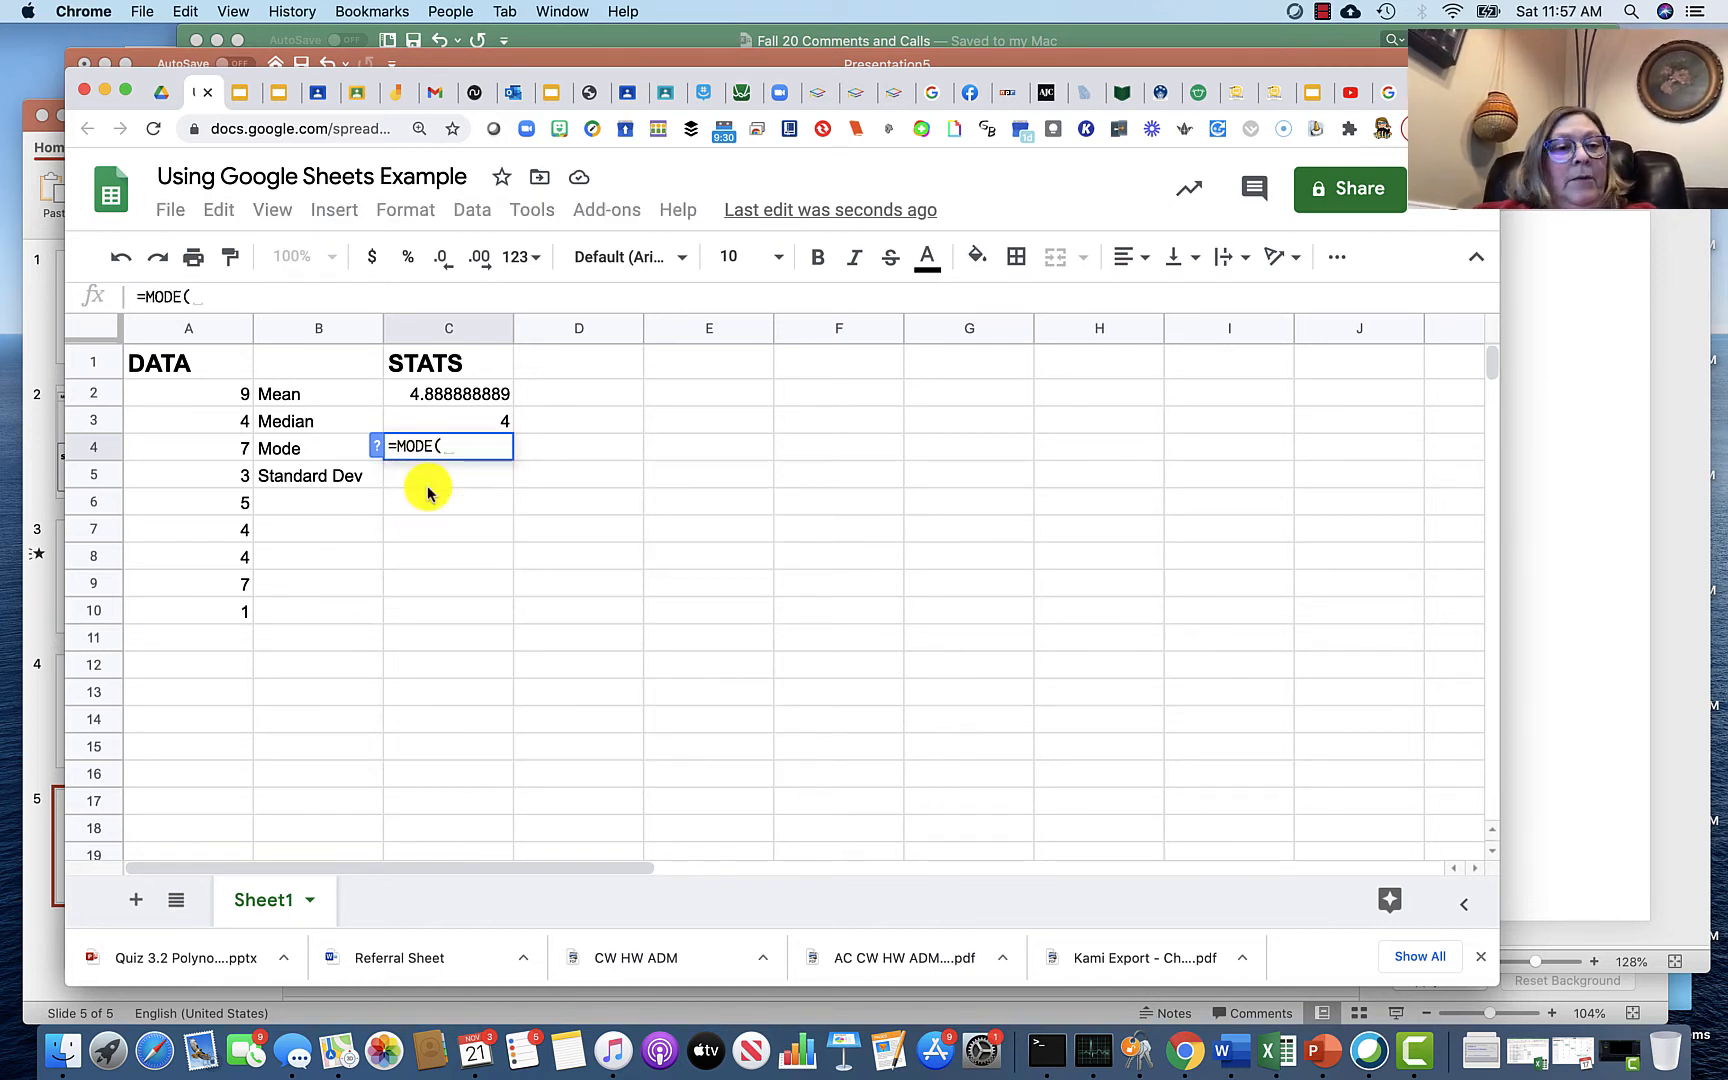
type("a2")
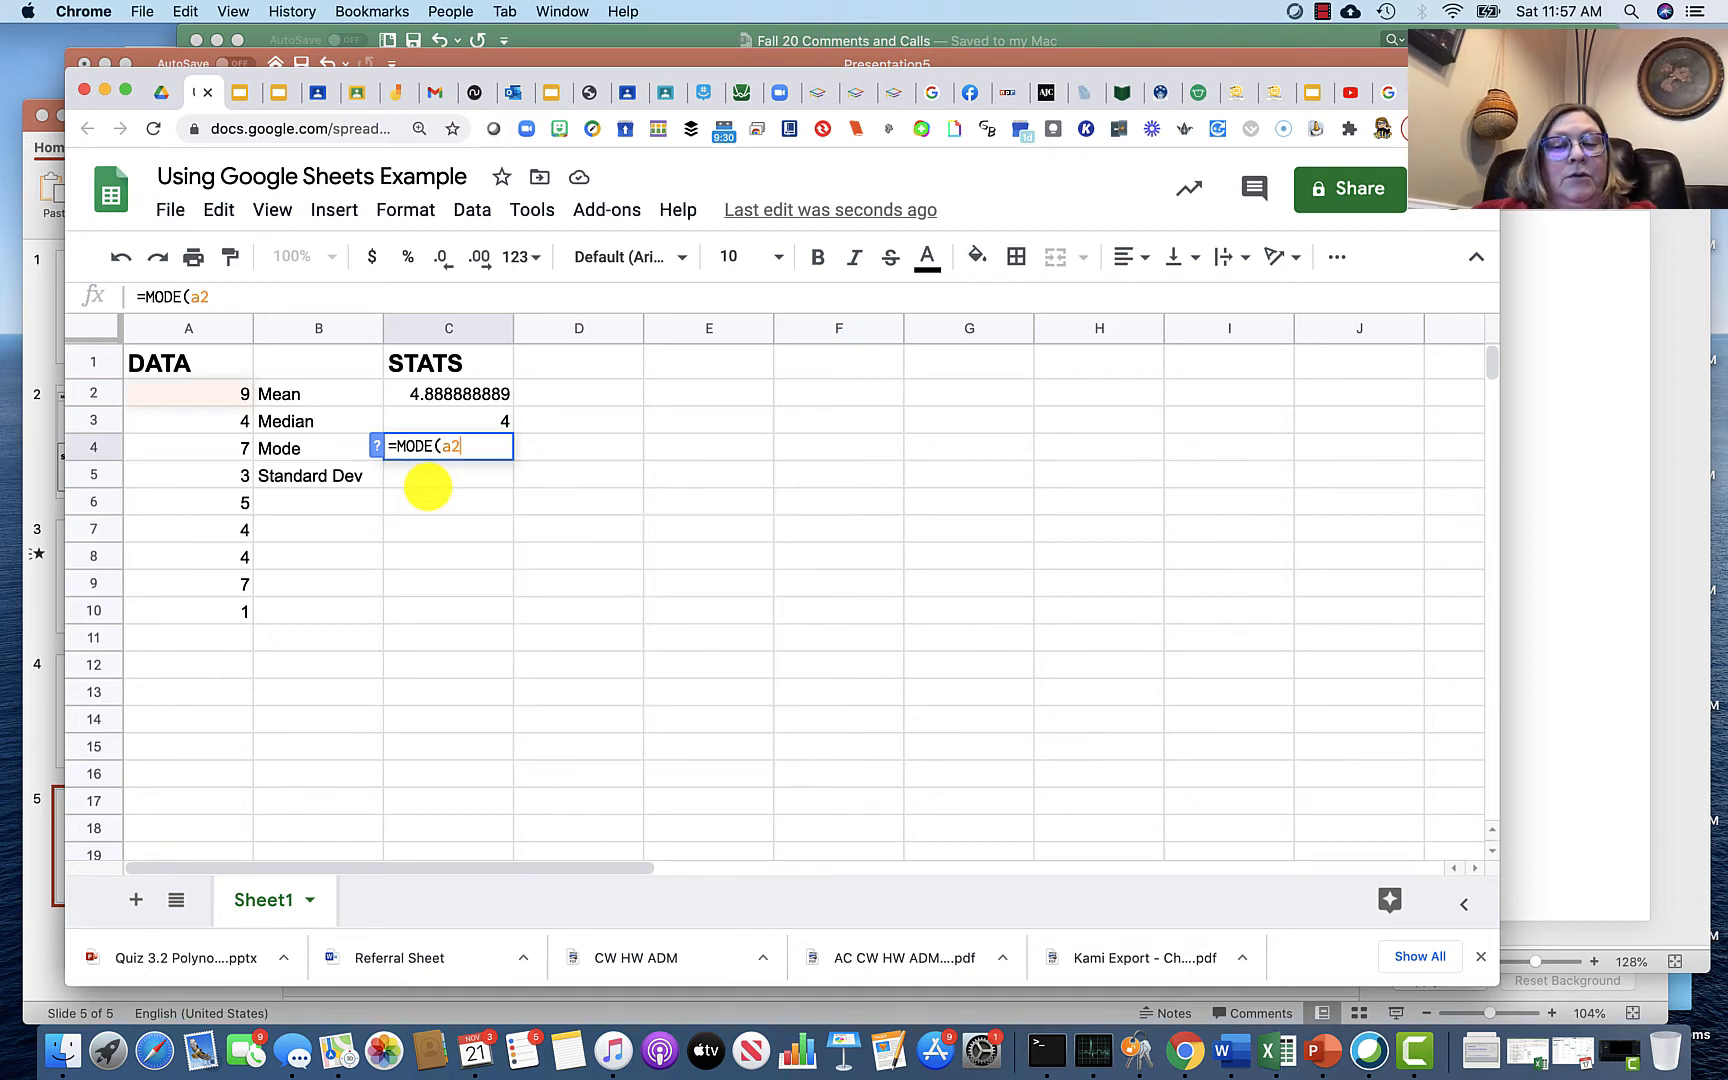
type(":a10")
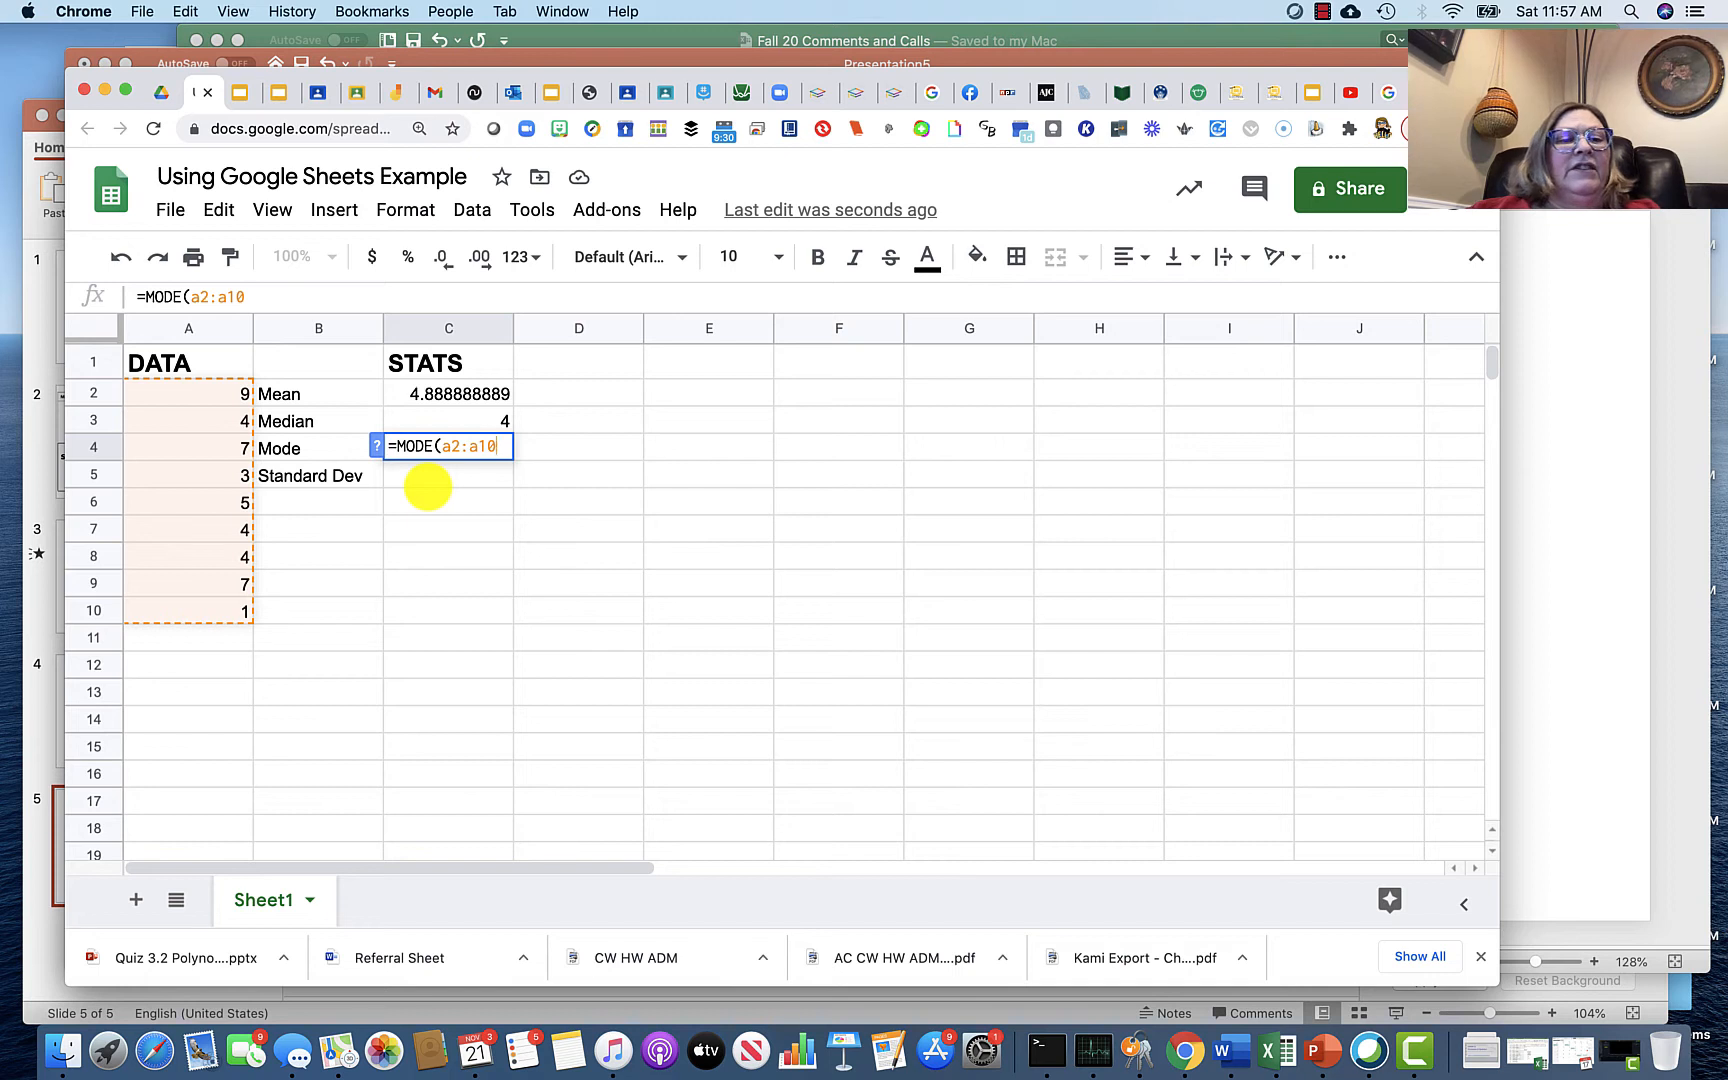
type(")")
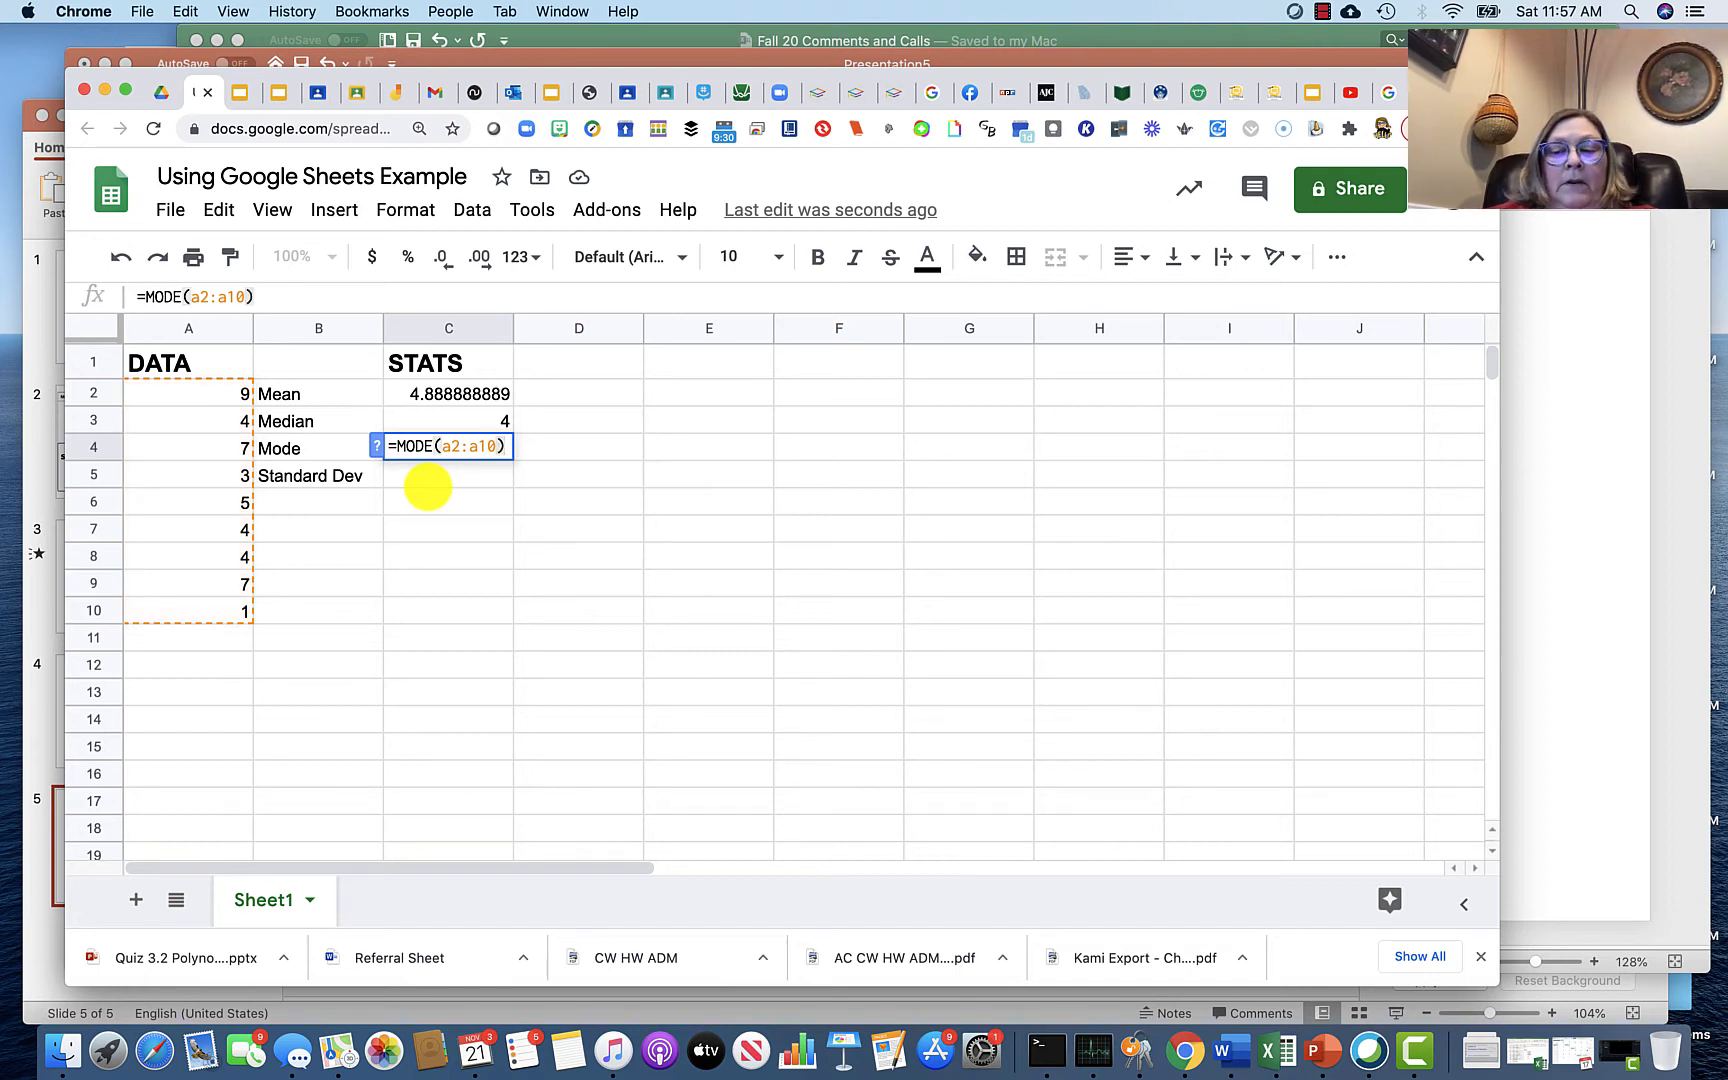
key("Return")
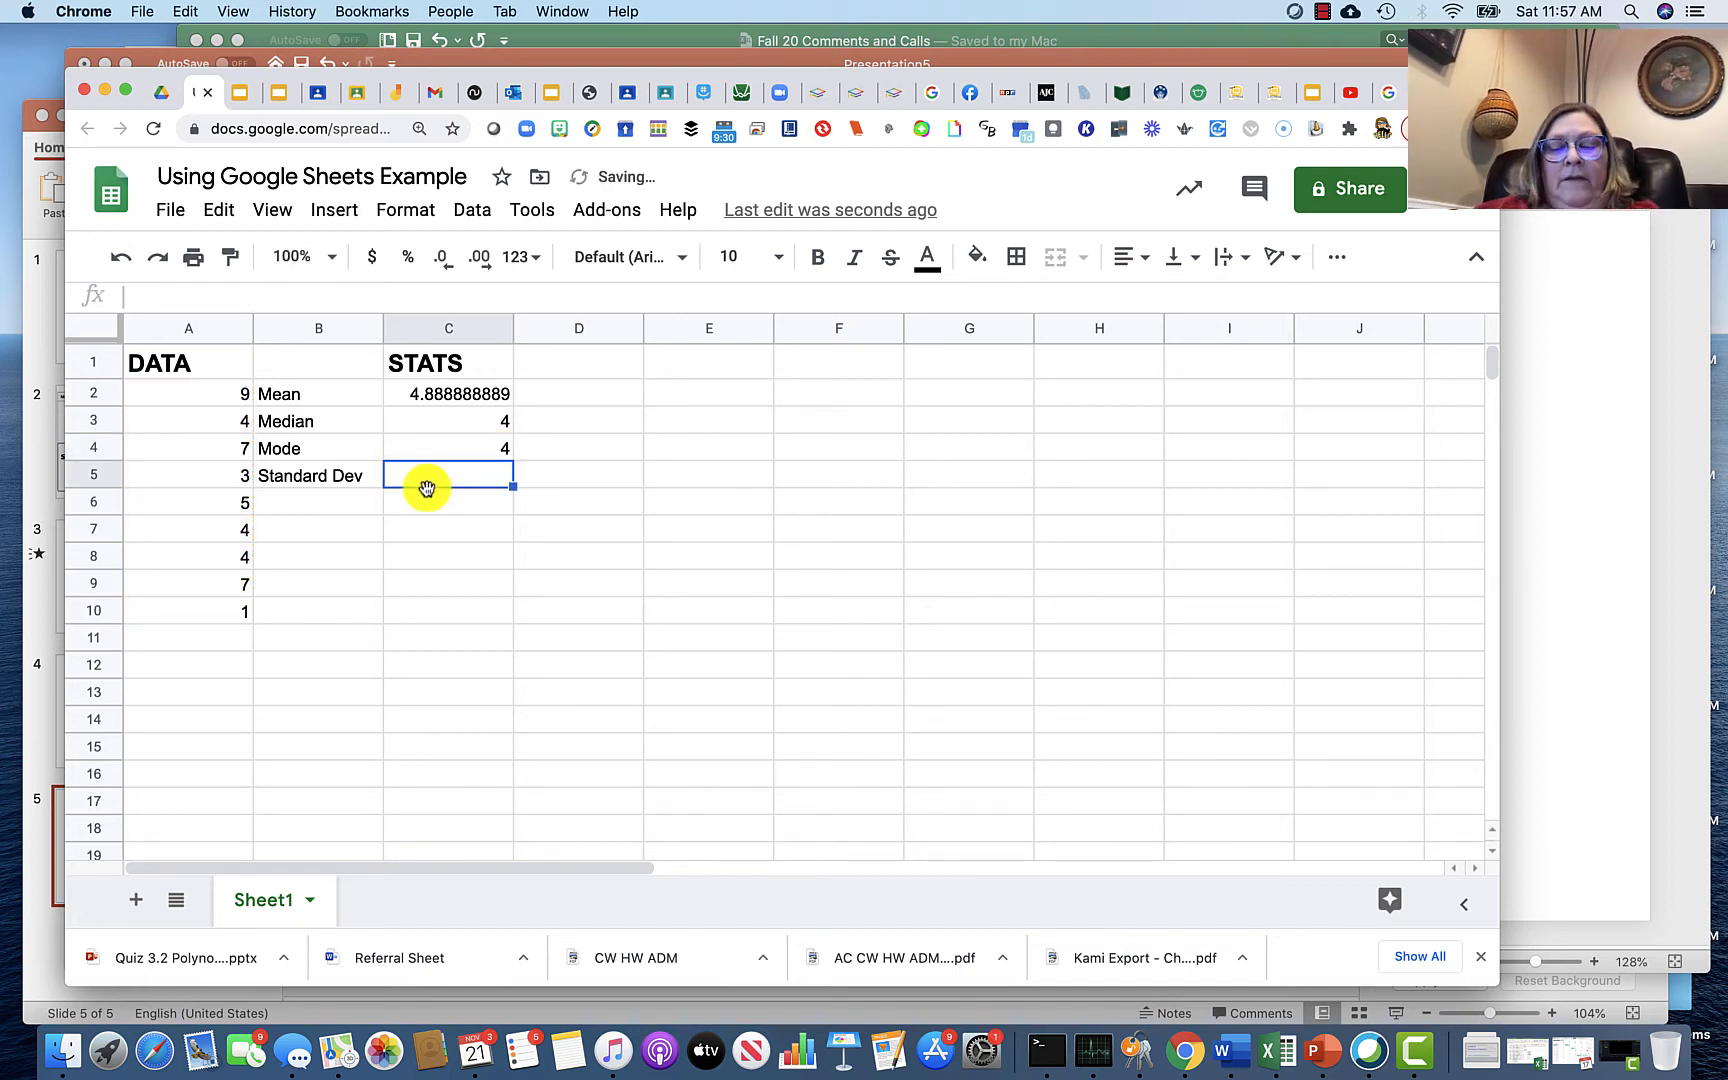
Step: Calculate the standard deviation in C5 with the formula =STDEV.P(a2:a10)
type("=")
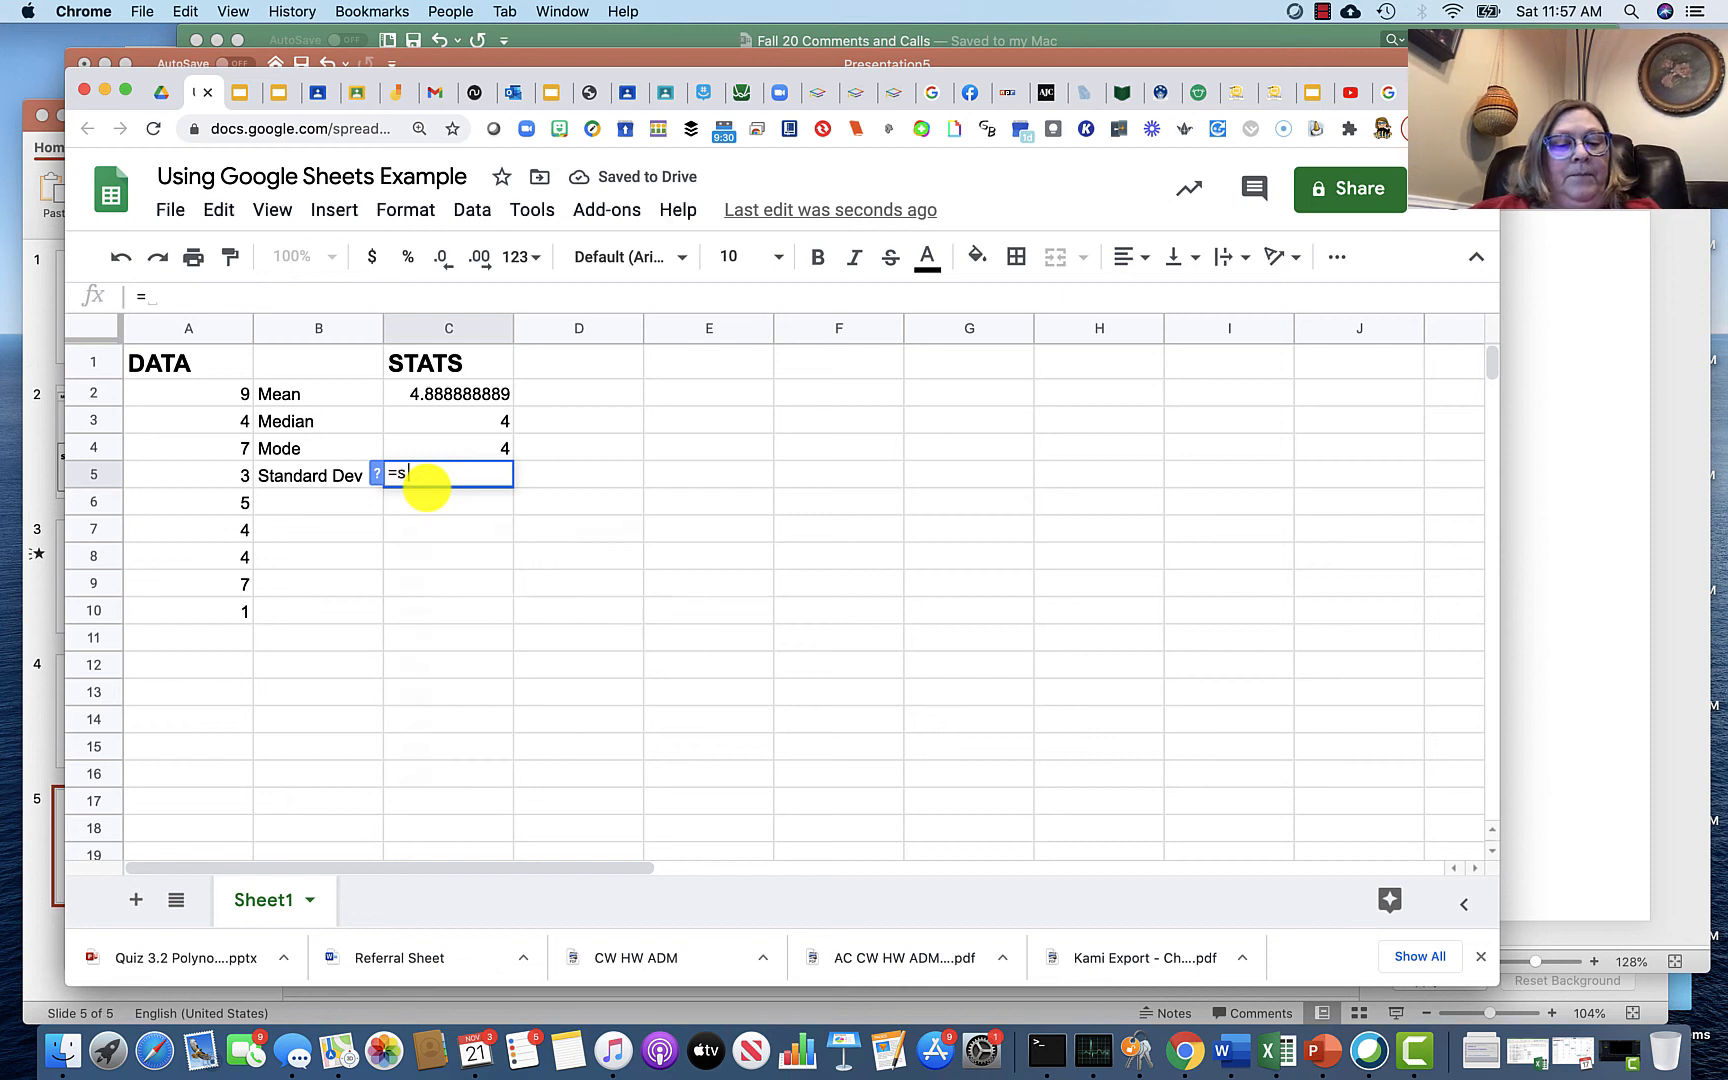
type("st")
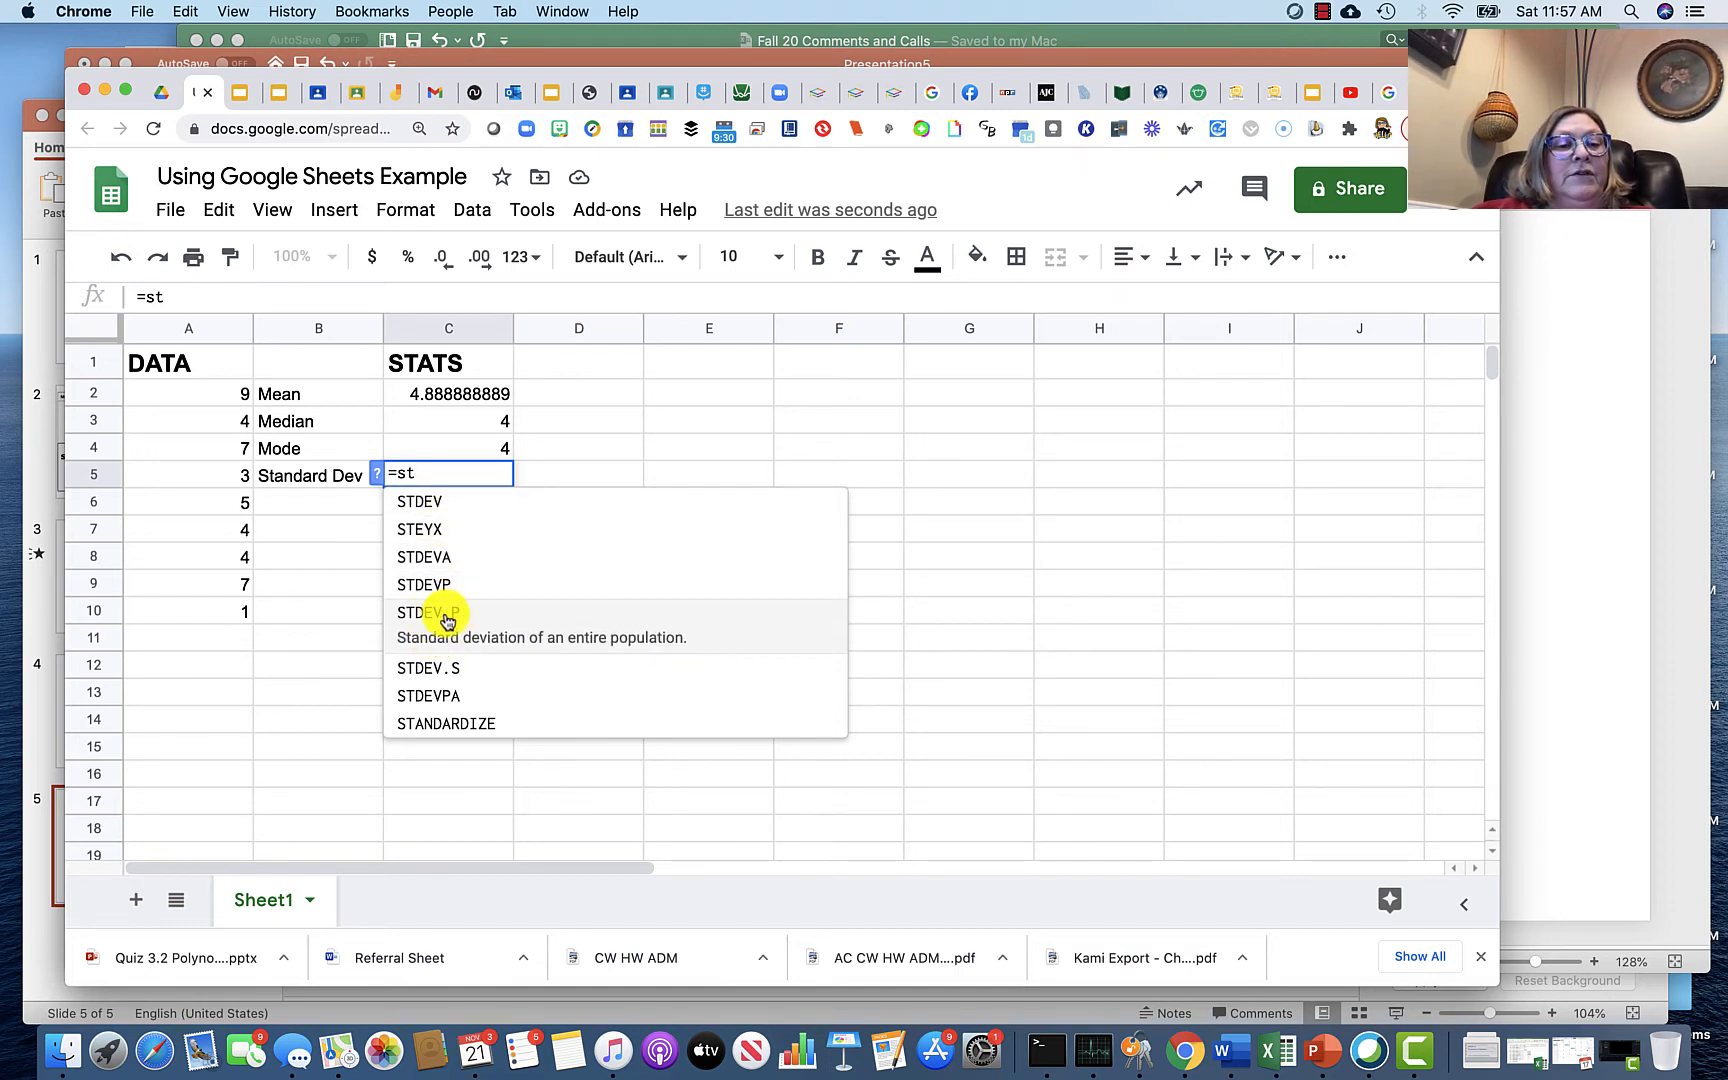
left_click(451, 620)
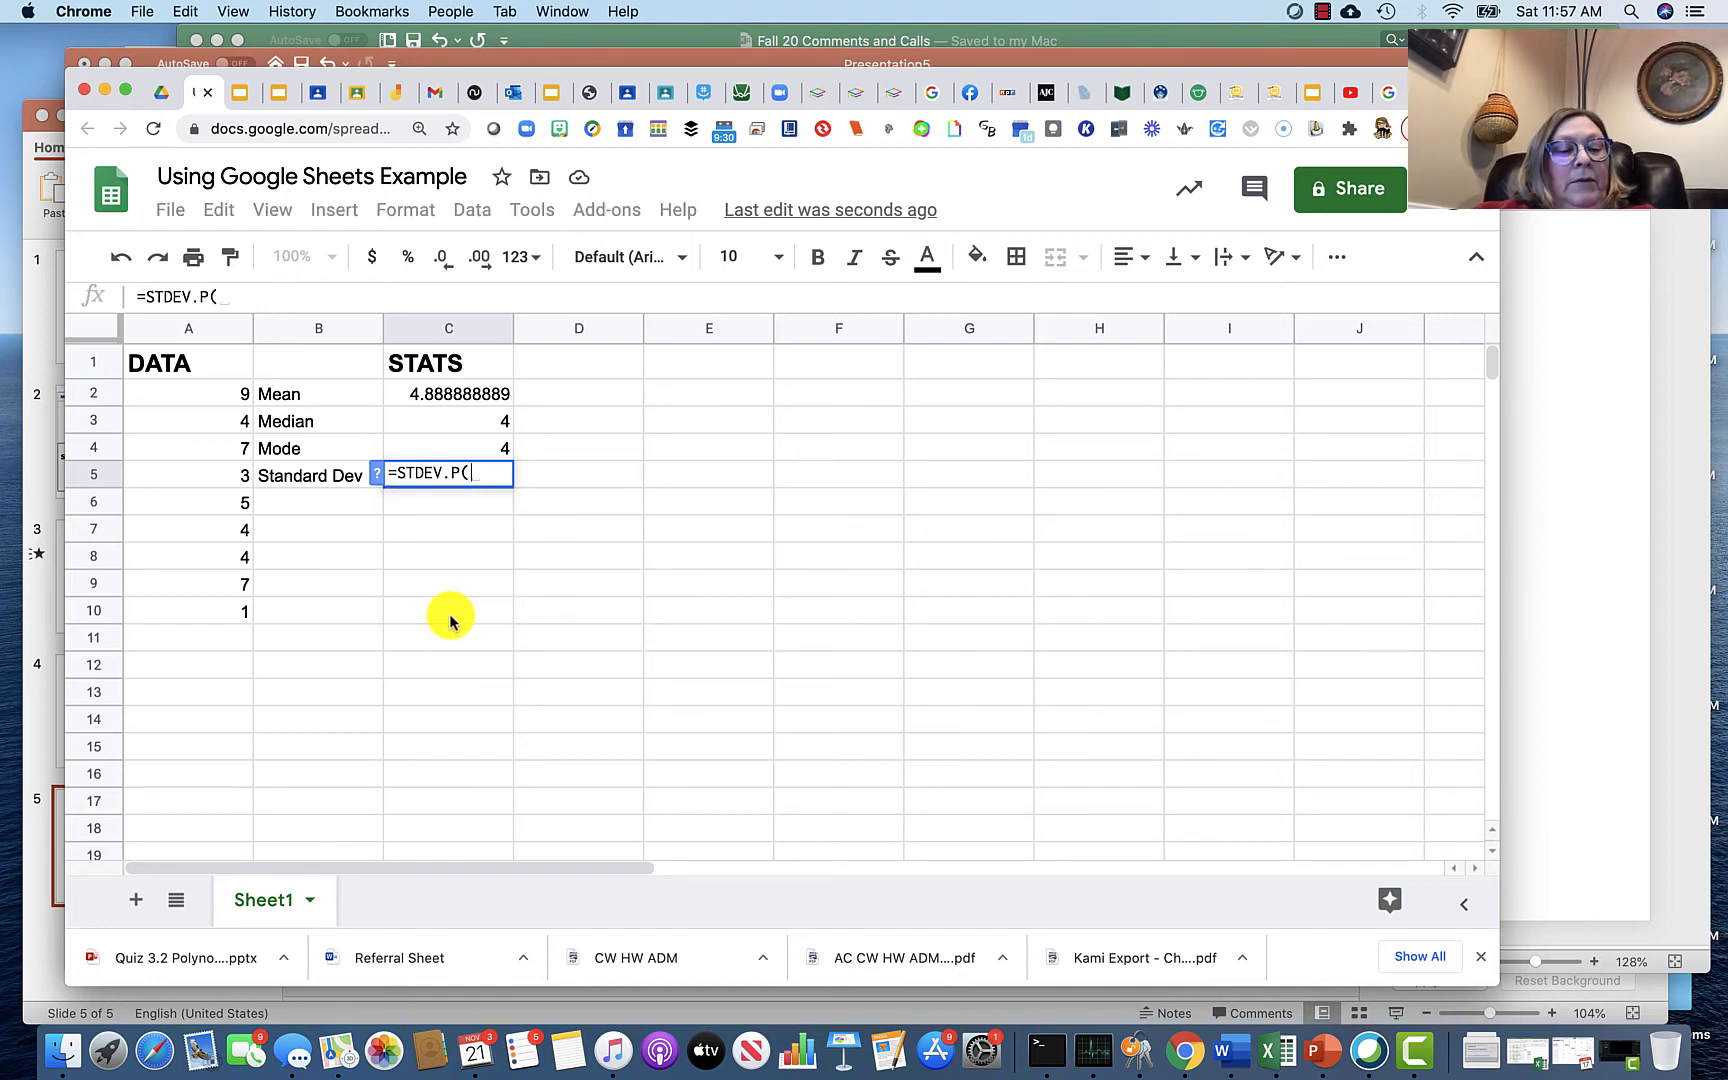
type("a2")
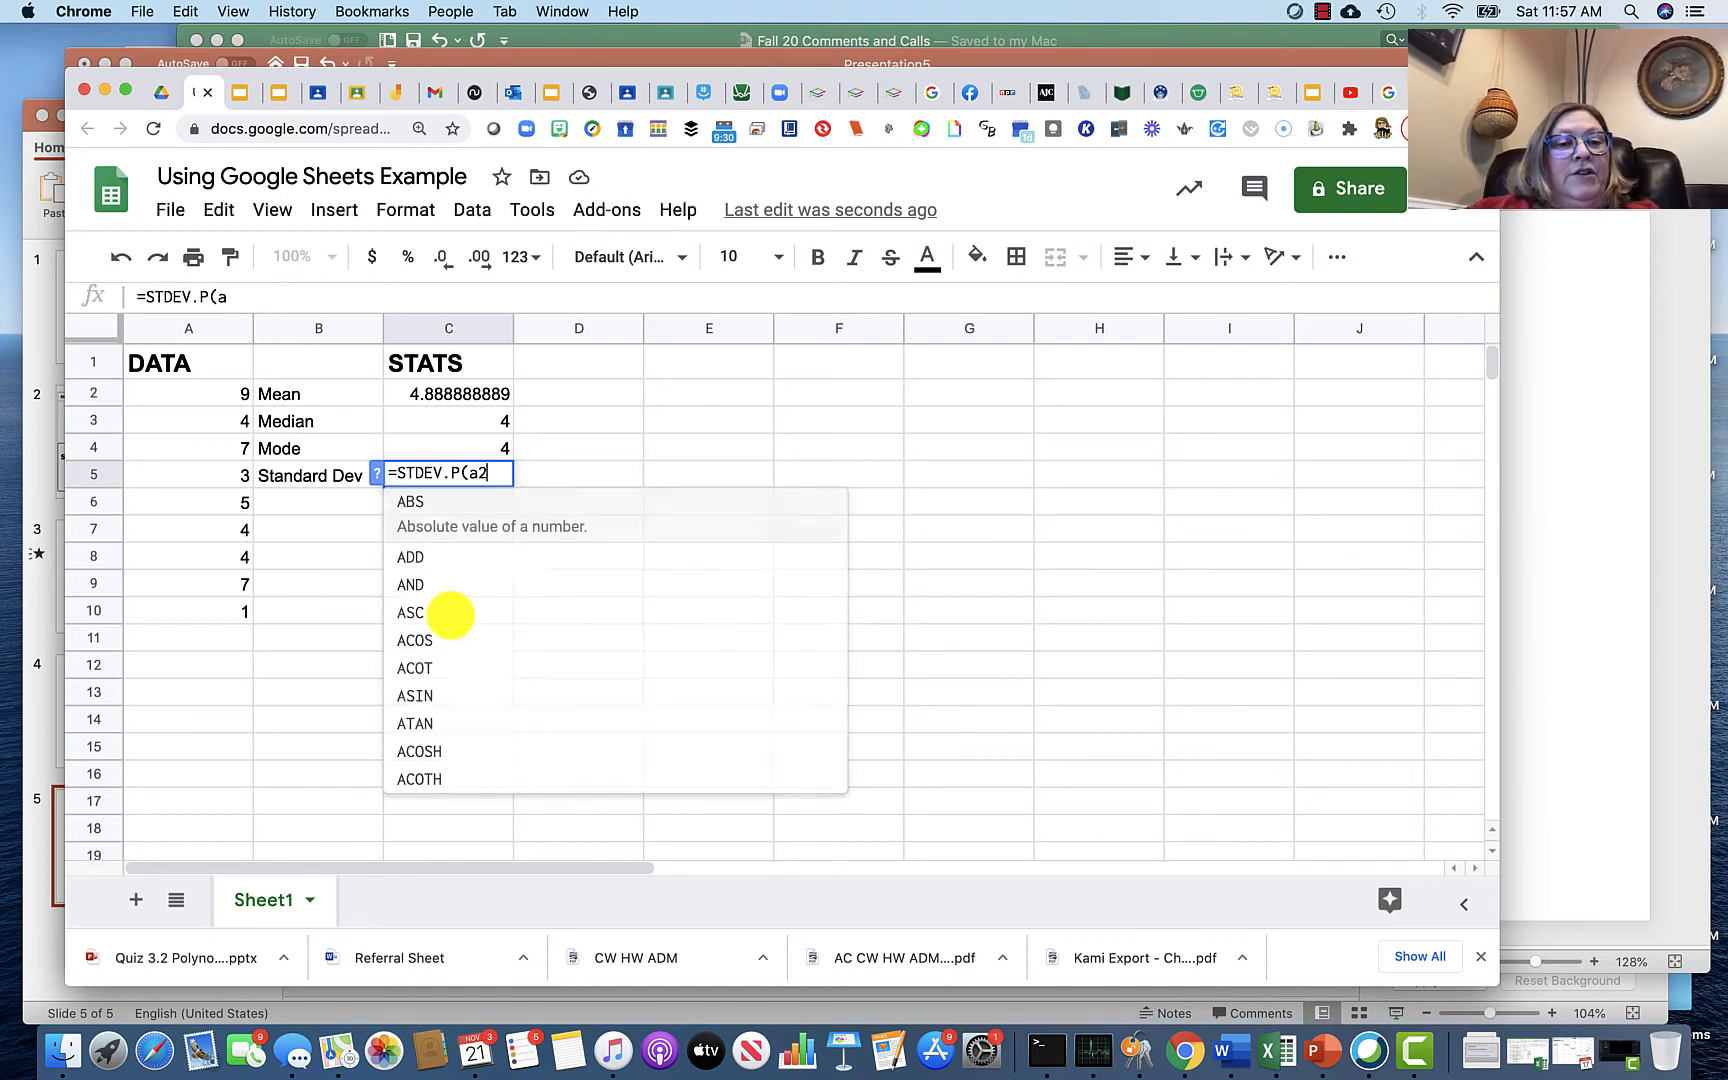
type(":")
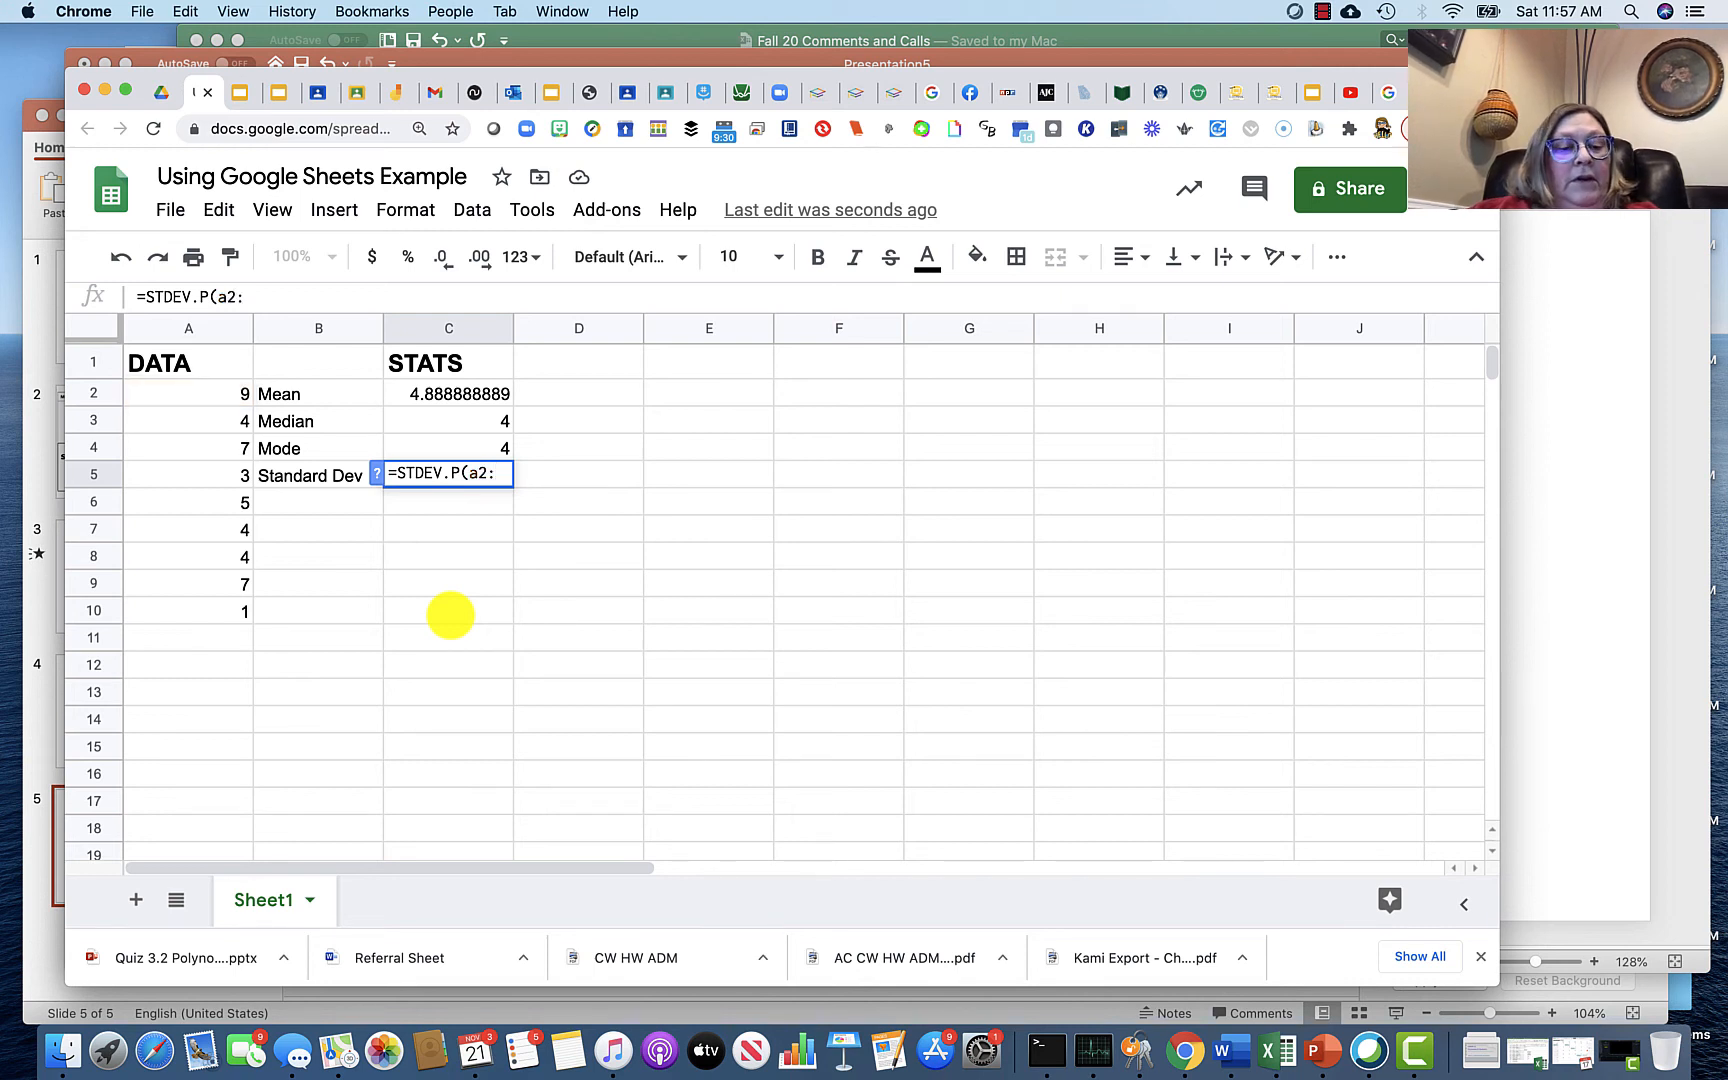
type("a10")
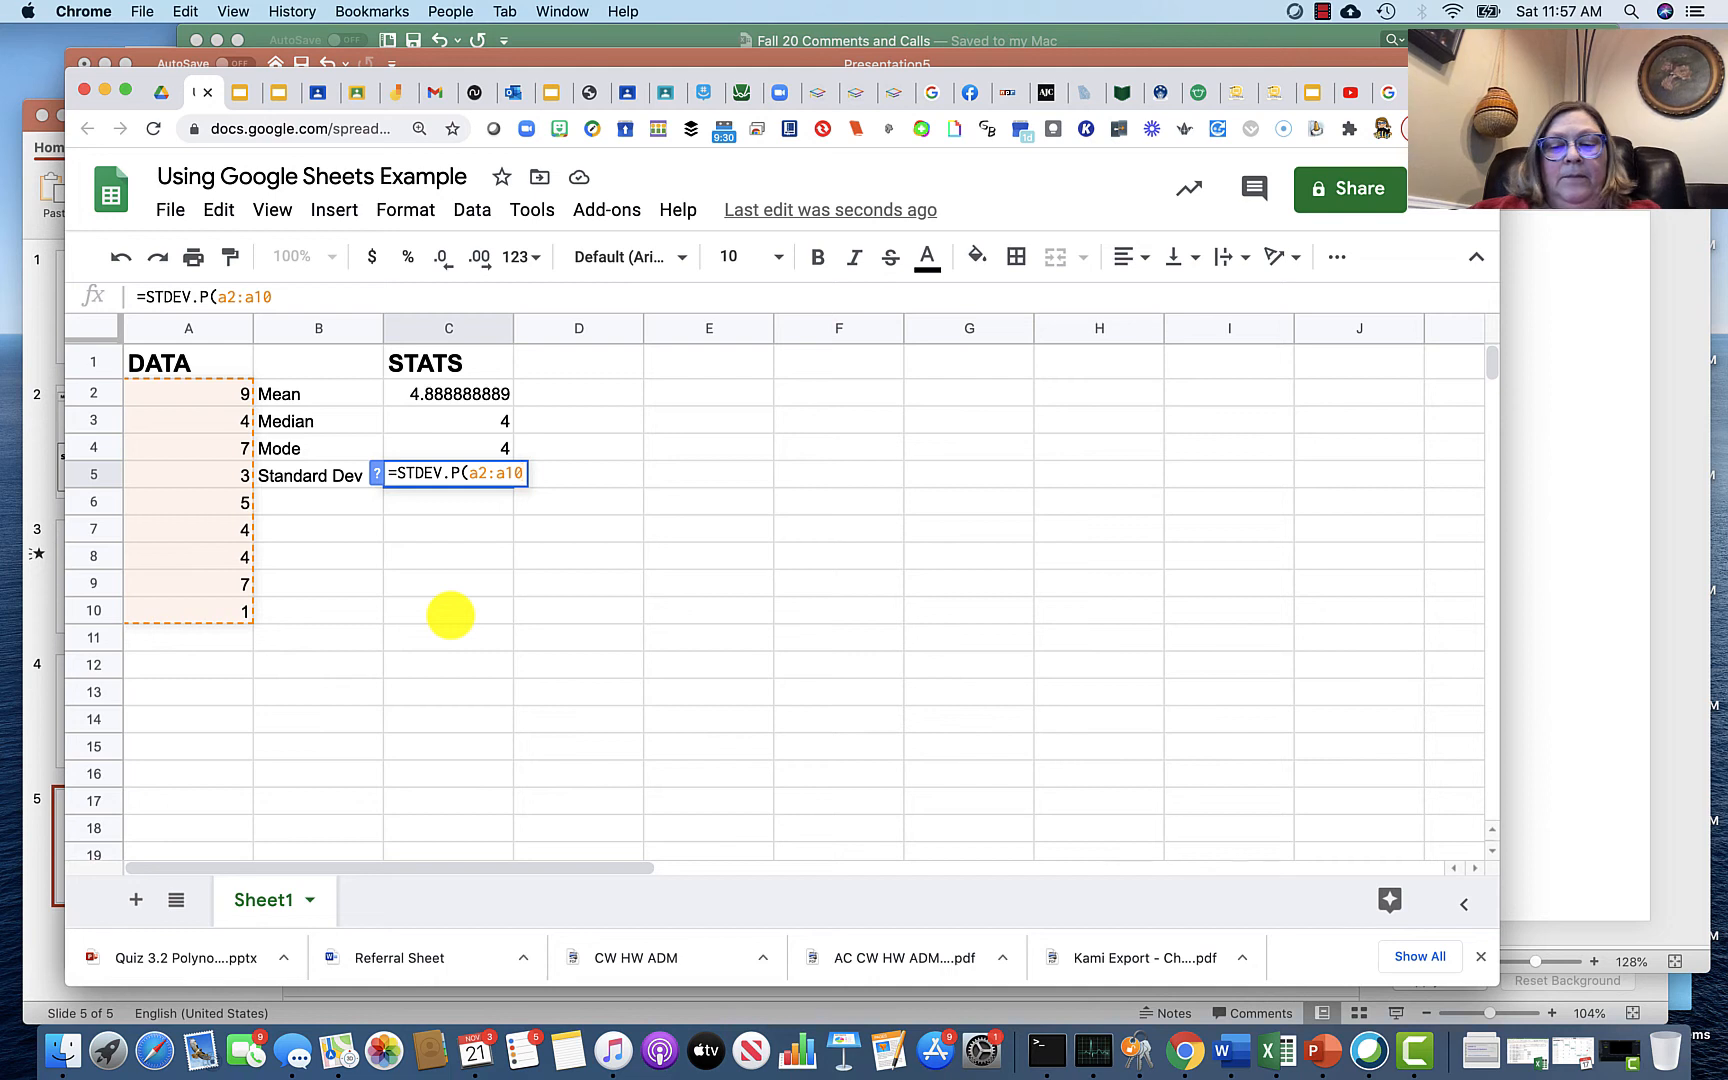
type(")")
key("Return")
Step: Add the label "Range" in B6 below Standard Dev
left_click(408, 530)
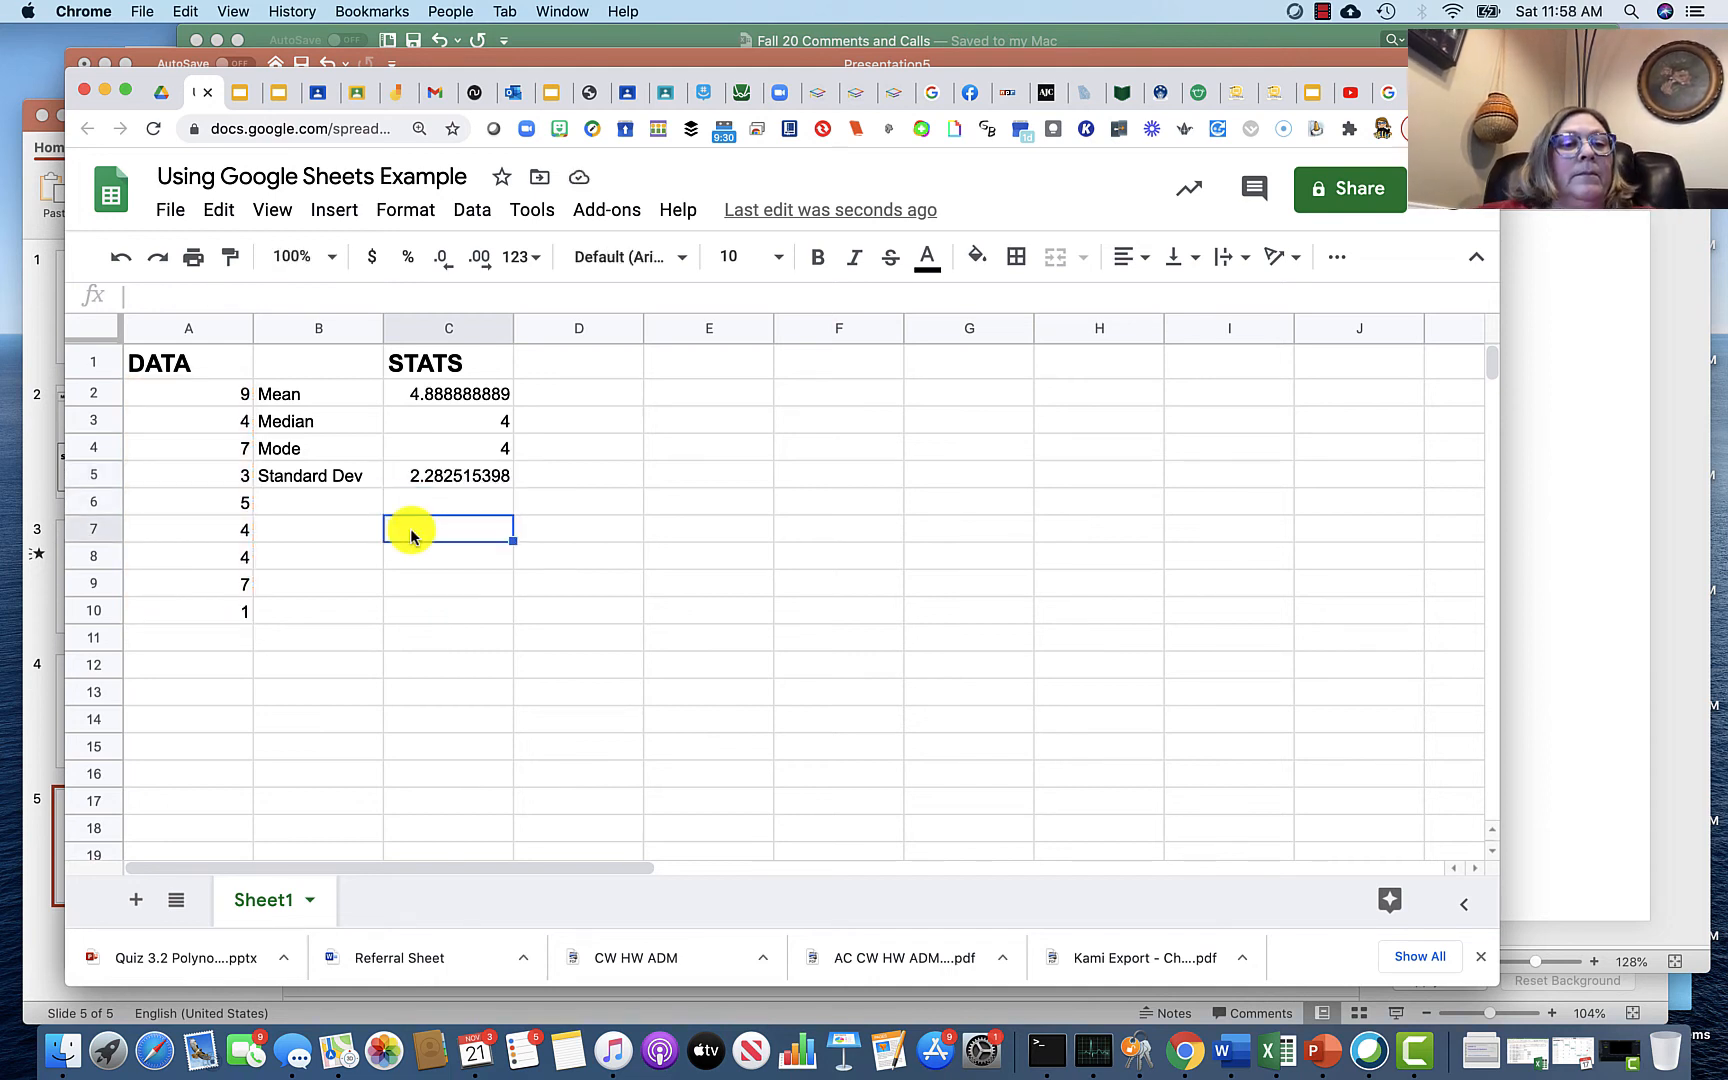
left_click(323, 506)
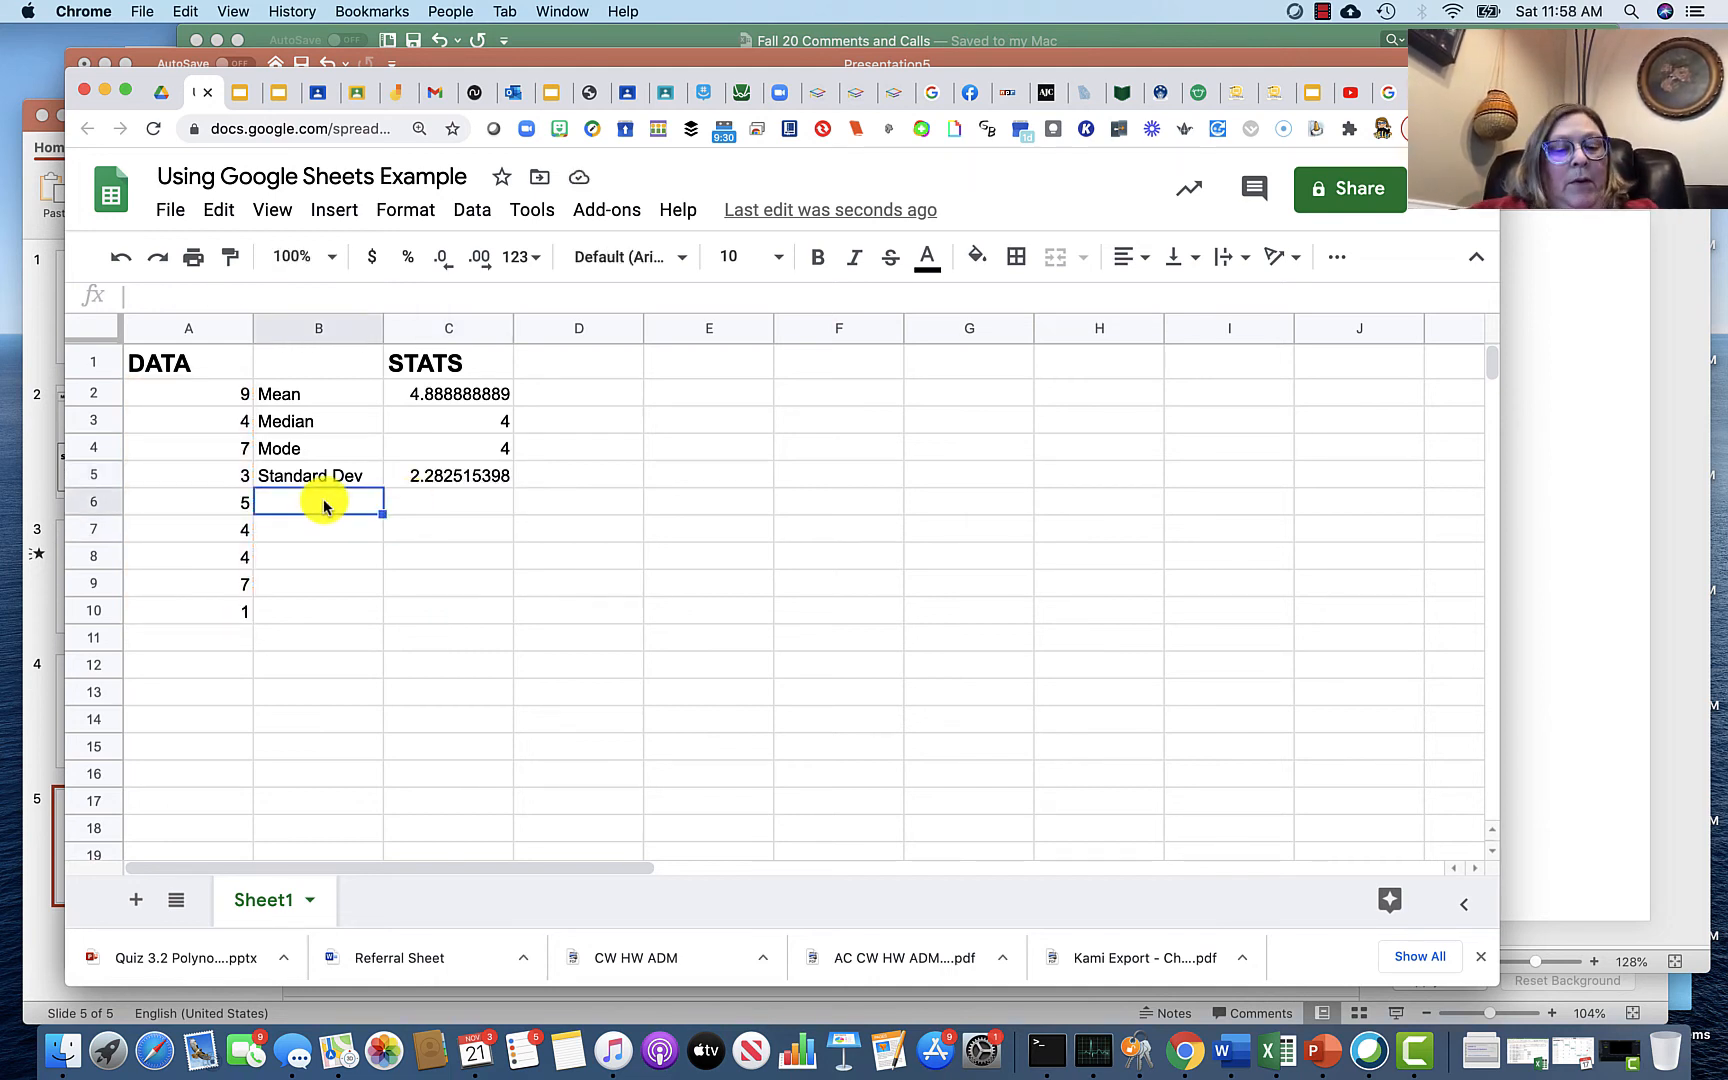
type("Rangee")
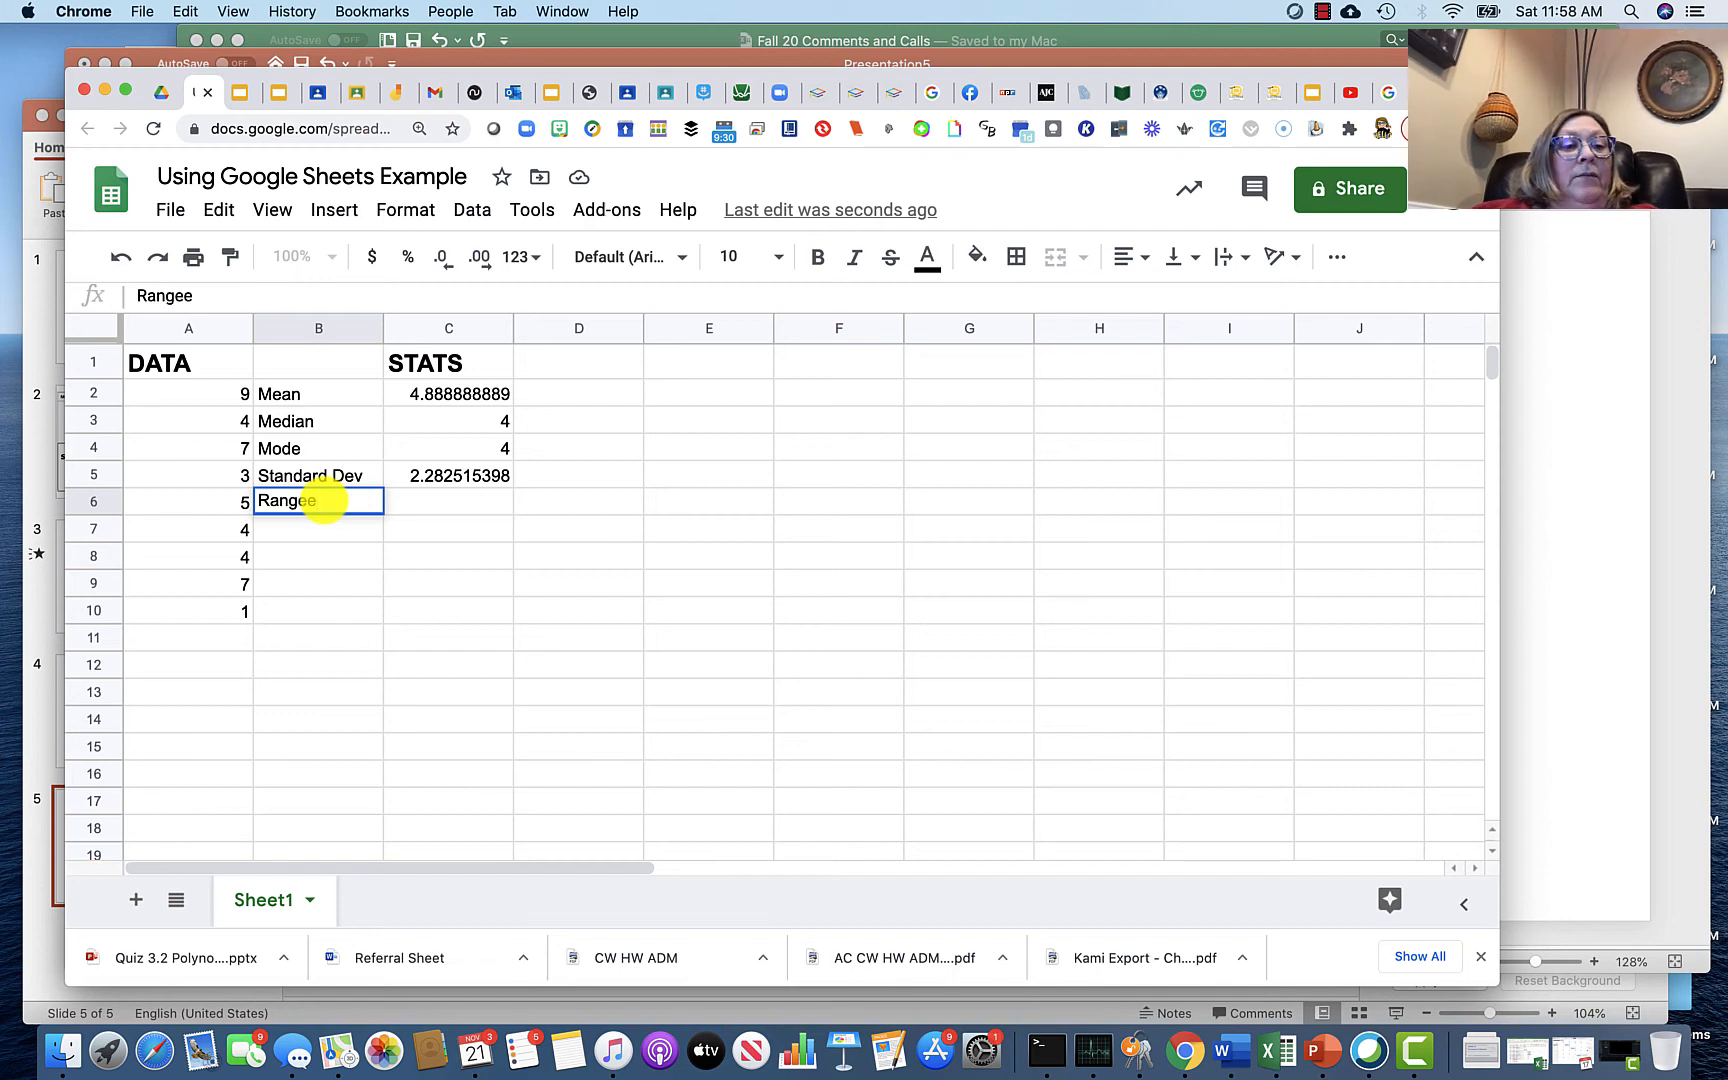
key("BackSpace")
left_click(406, 505)
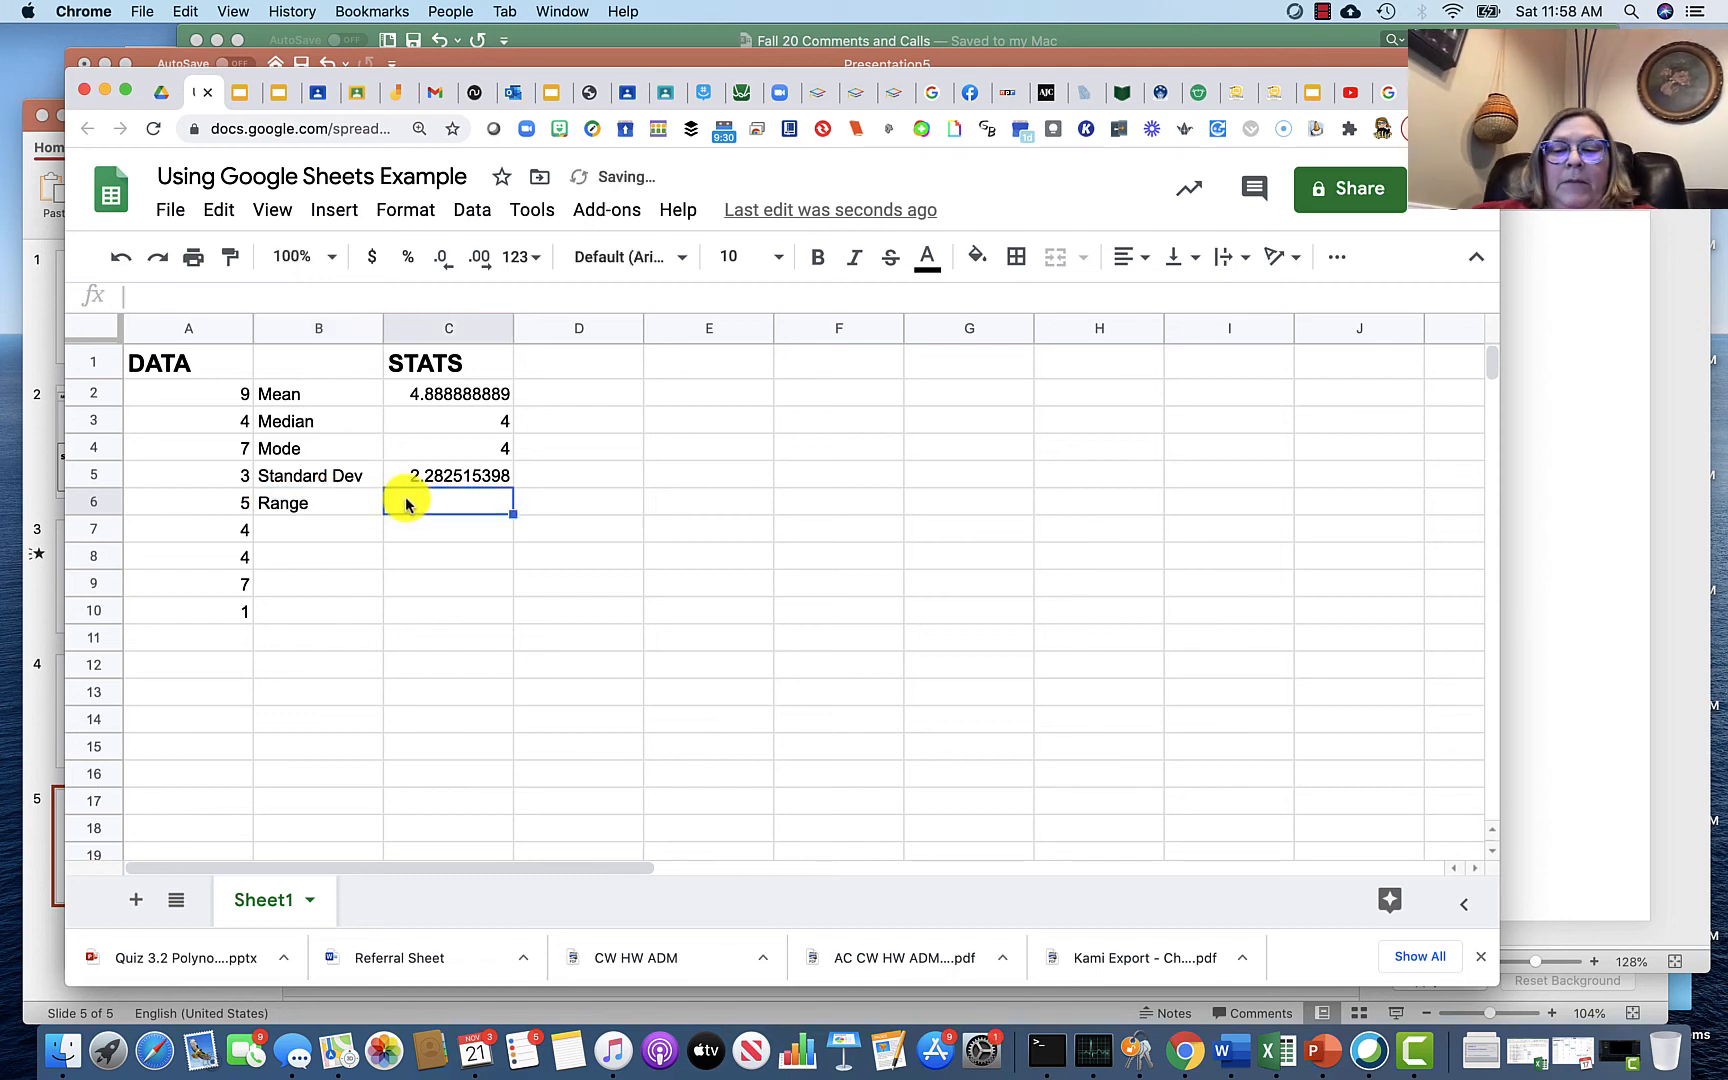
Step: Calculate the range in C6 by subtracting A10 from A2 with =A2-A10
type("=")
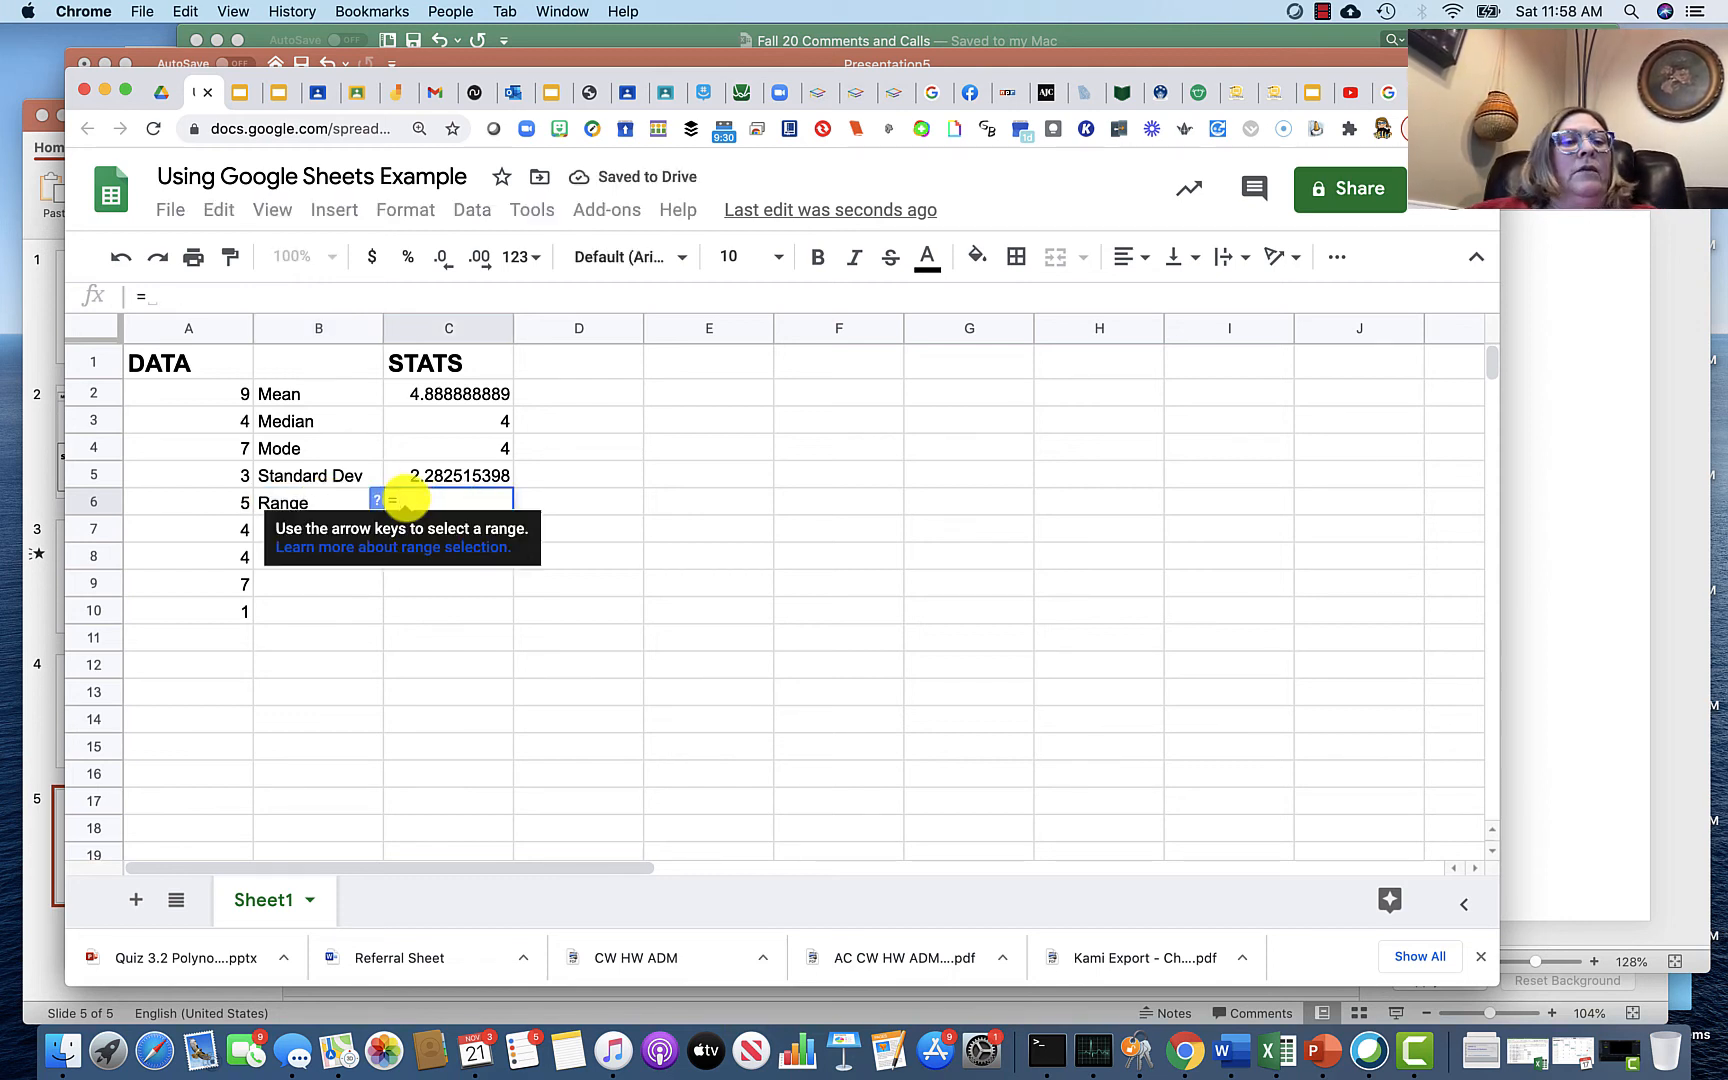
left_click(241, 397)
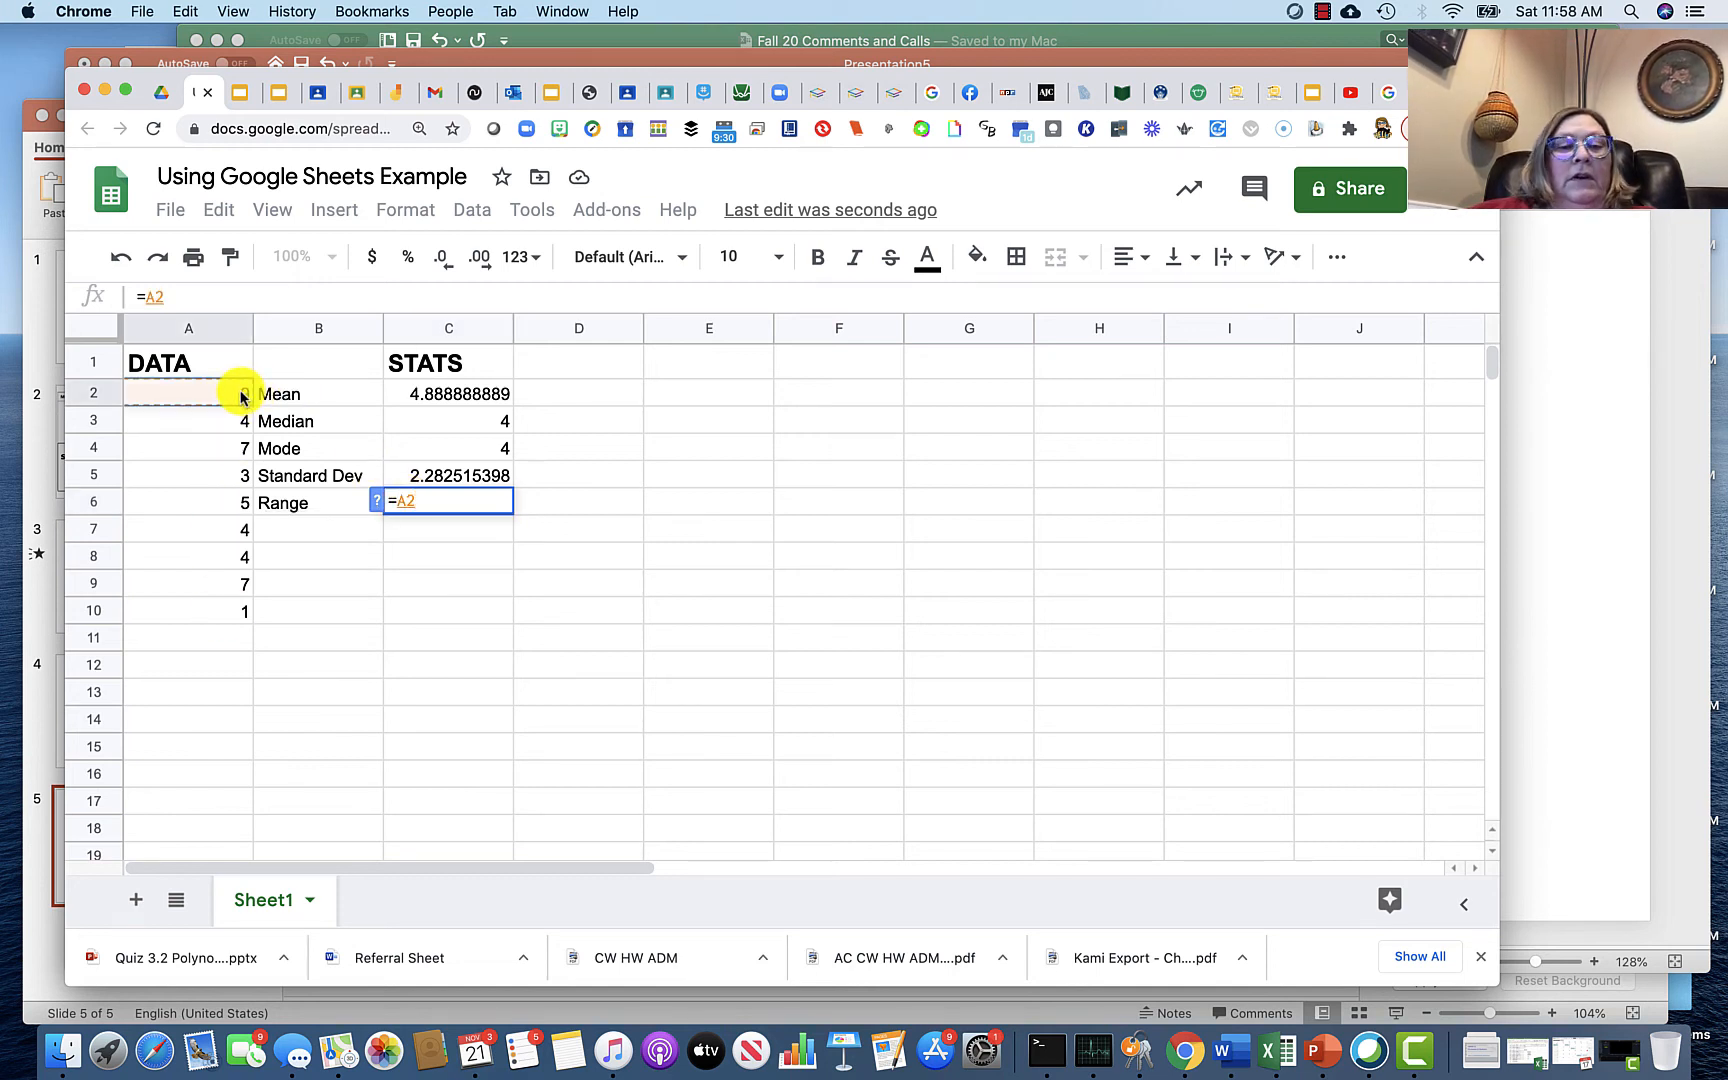
type("-")
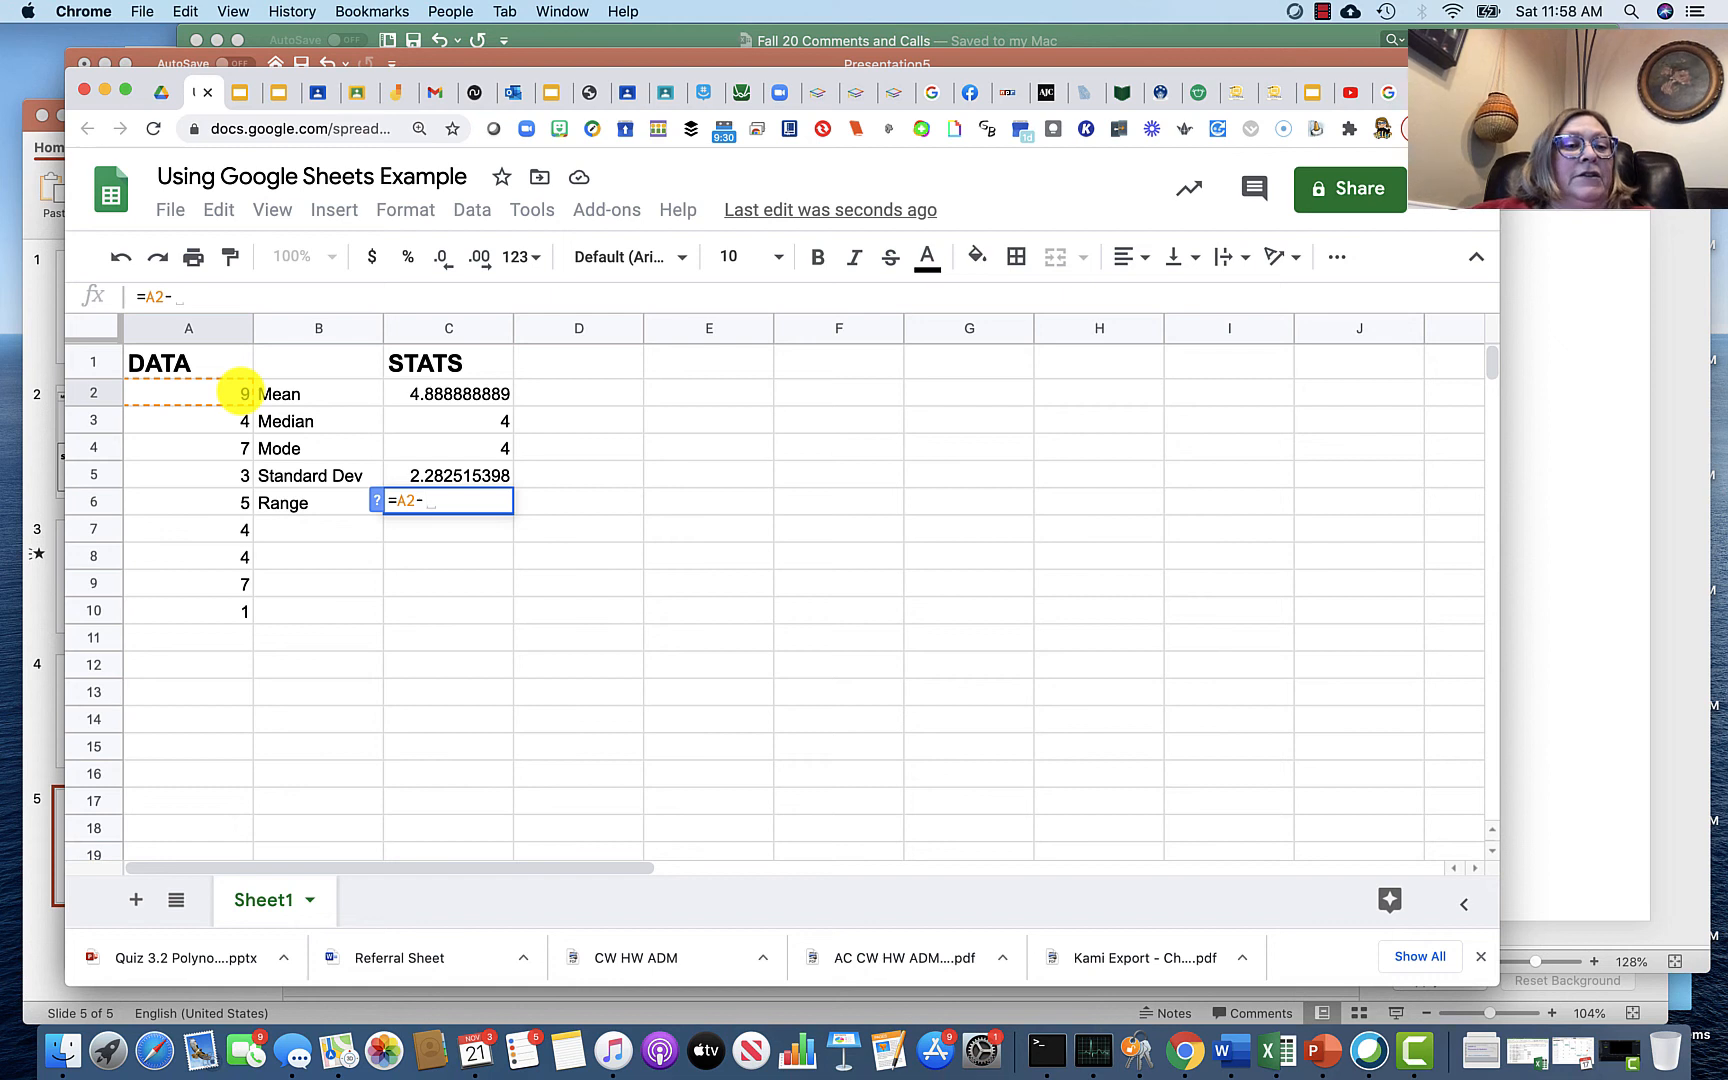
left_click(227, 613)
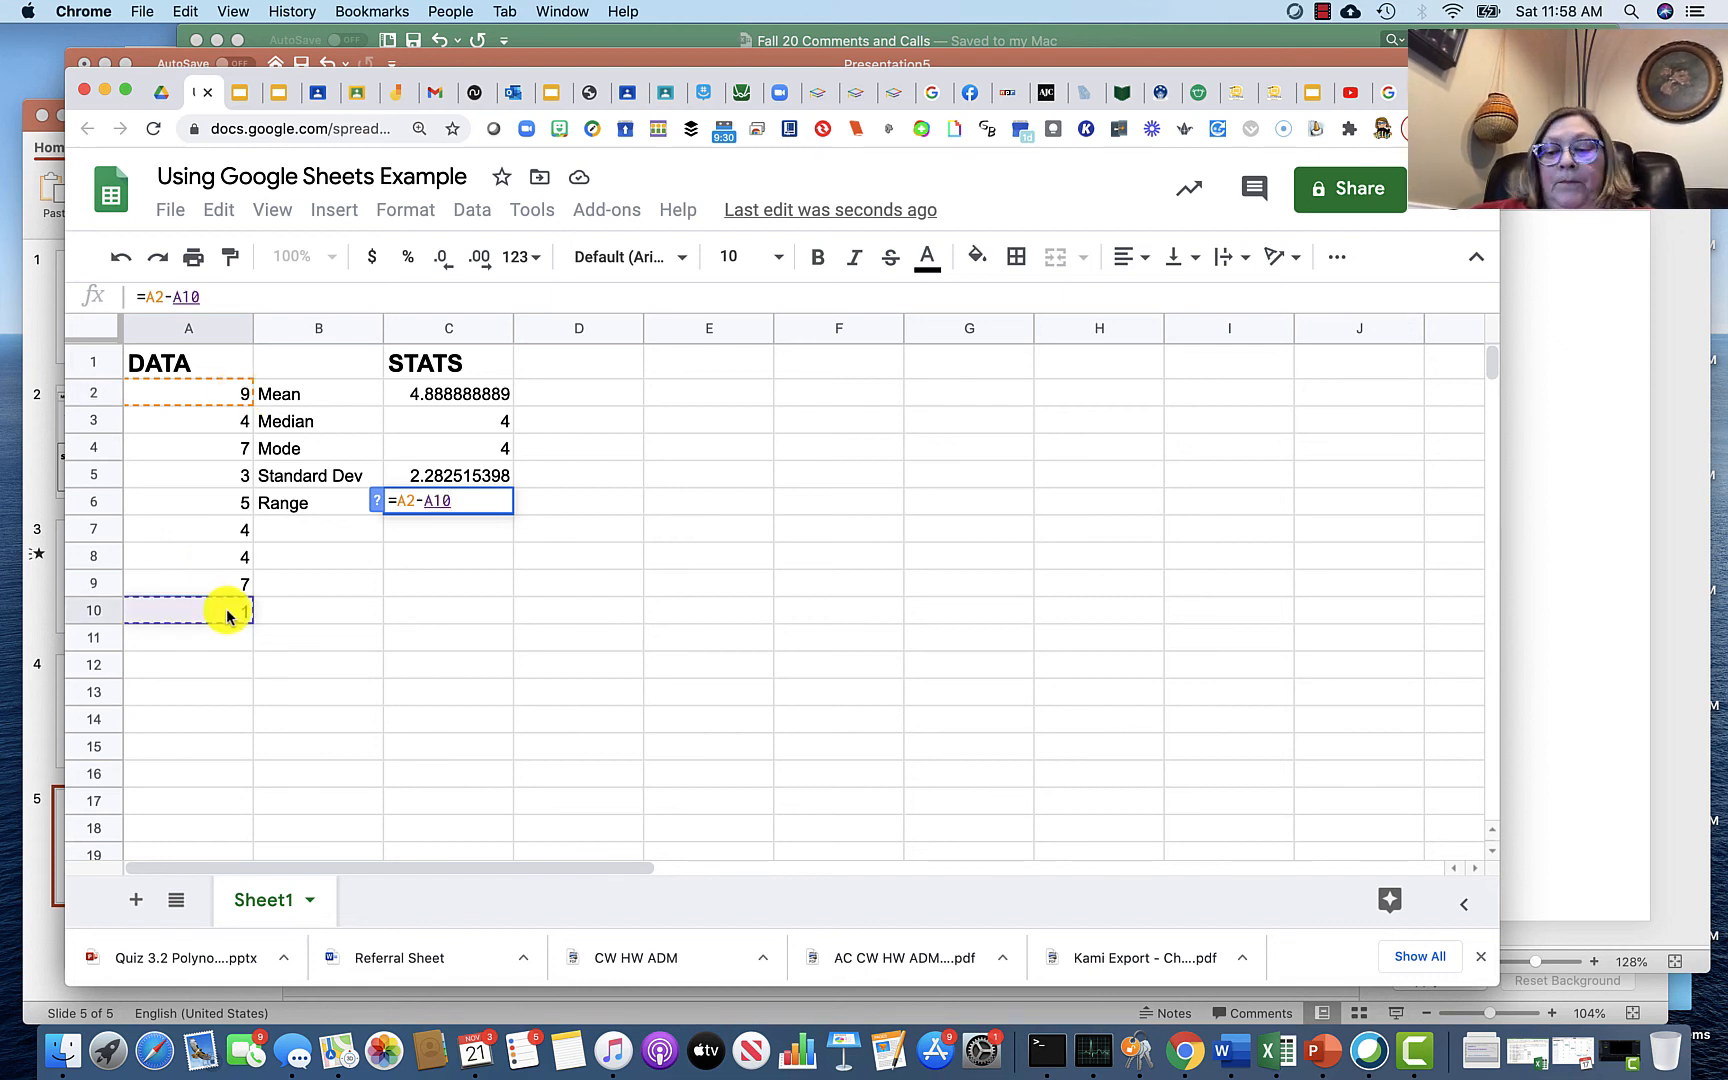
key("Return")
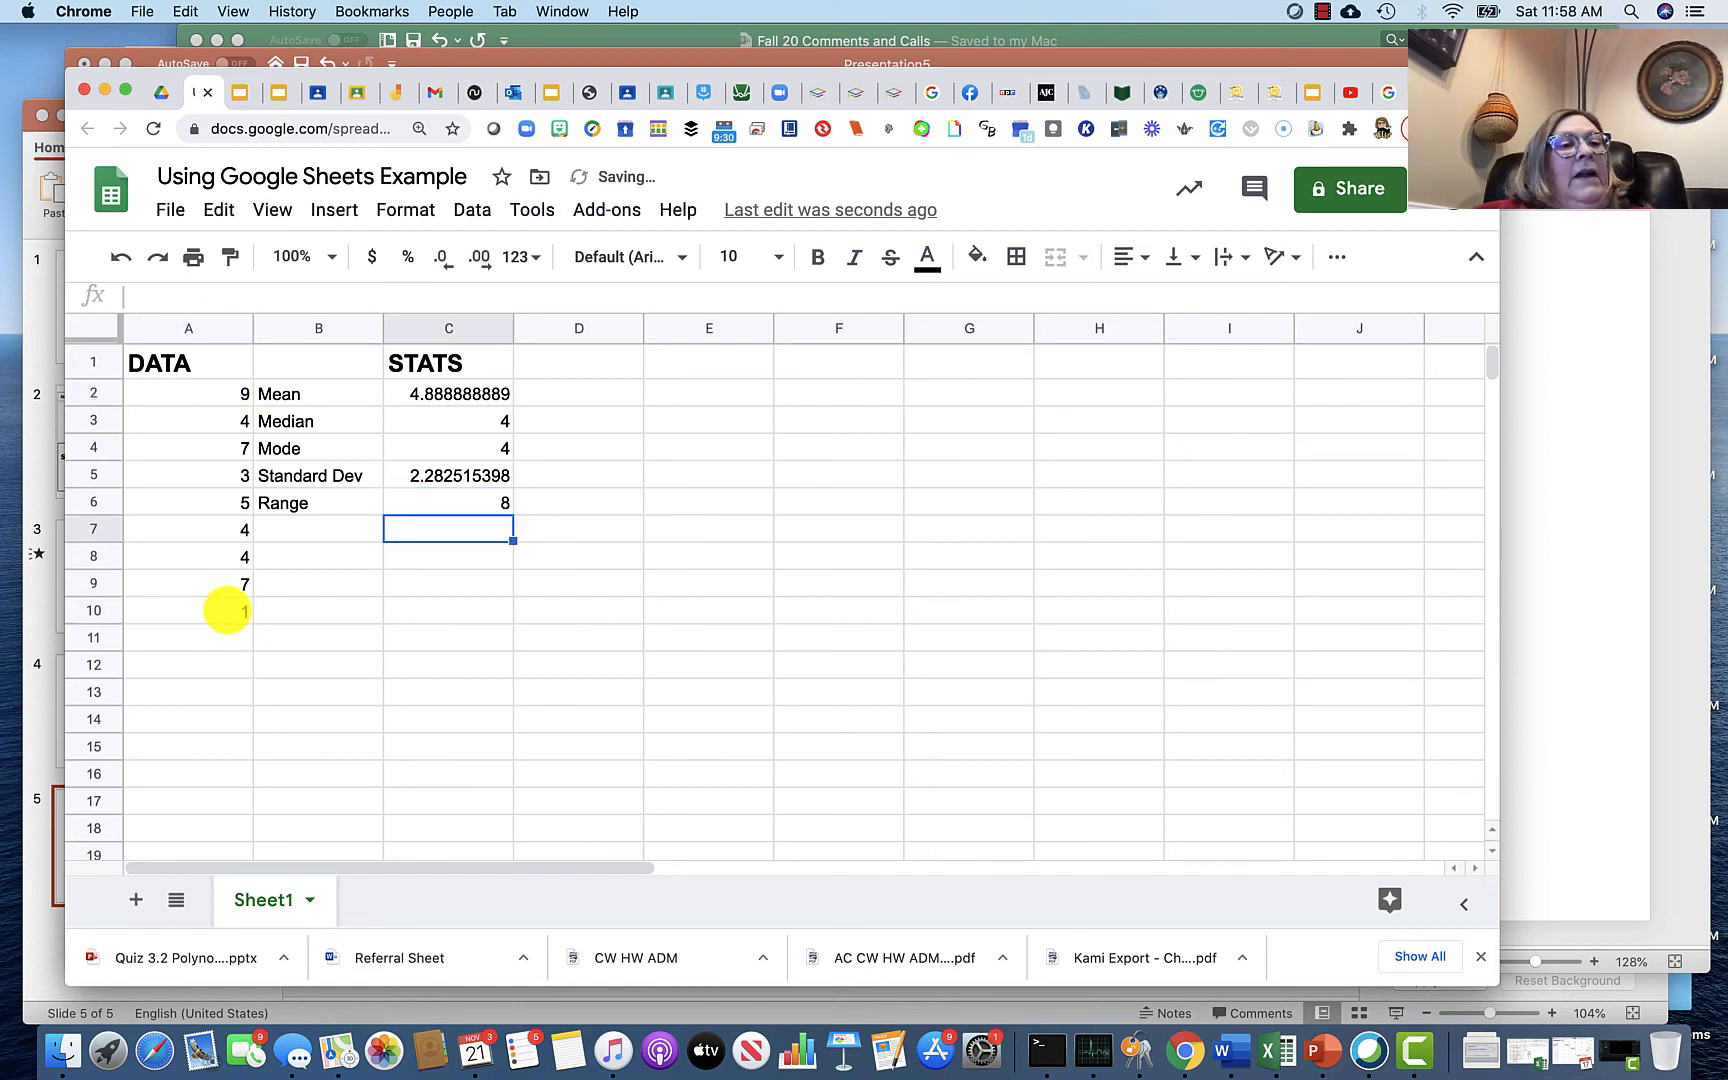
Step: Sort the data in A2:A10 in Z→A (descending) order so the range formula uses the largest and smallest values
left_click_drag(185, 394, 185, 612)
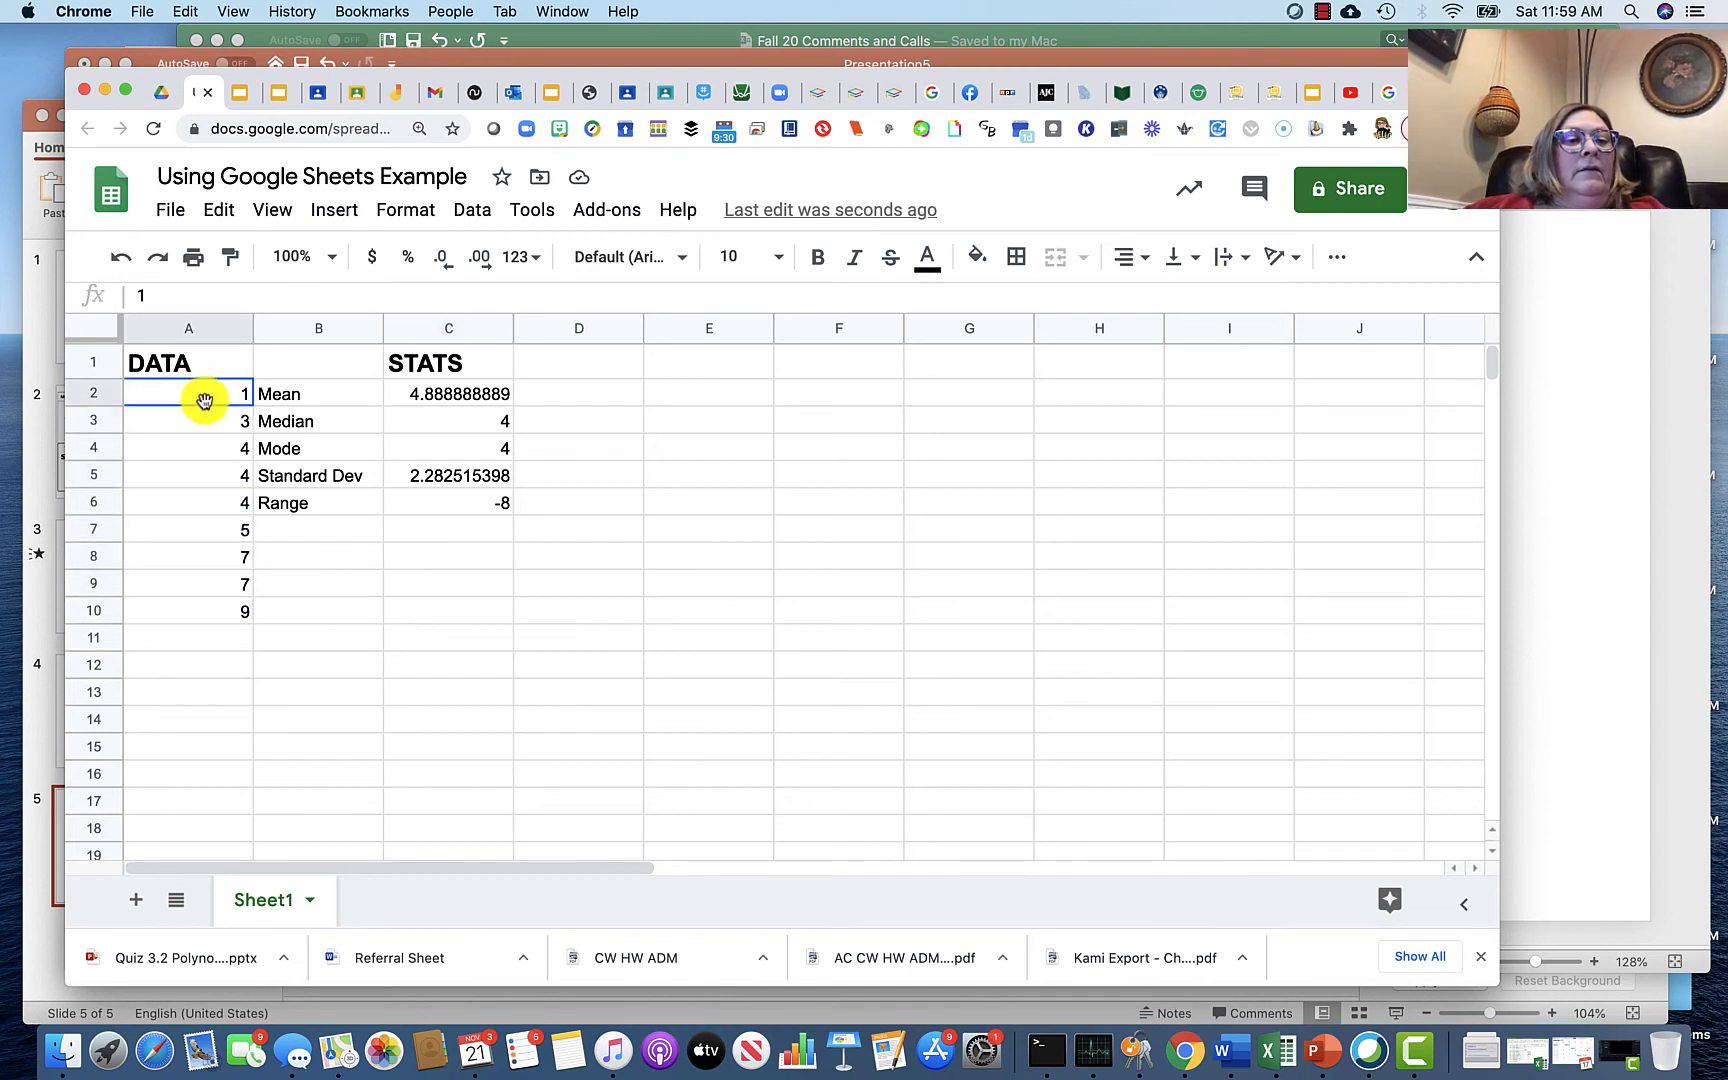
left_click_drag(204, 400, 200, 606)
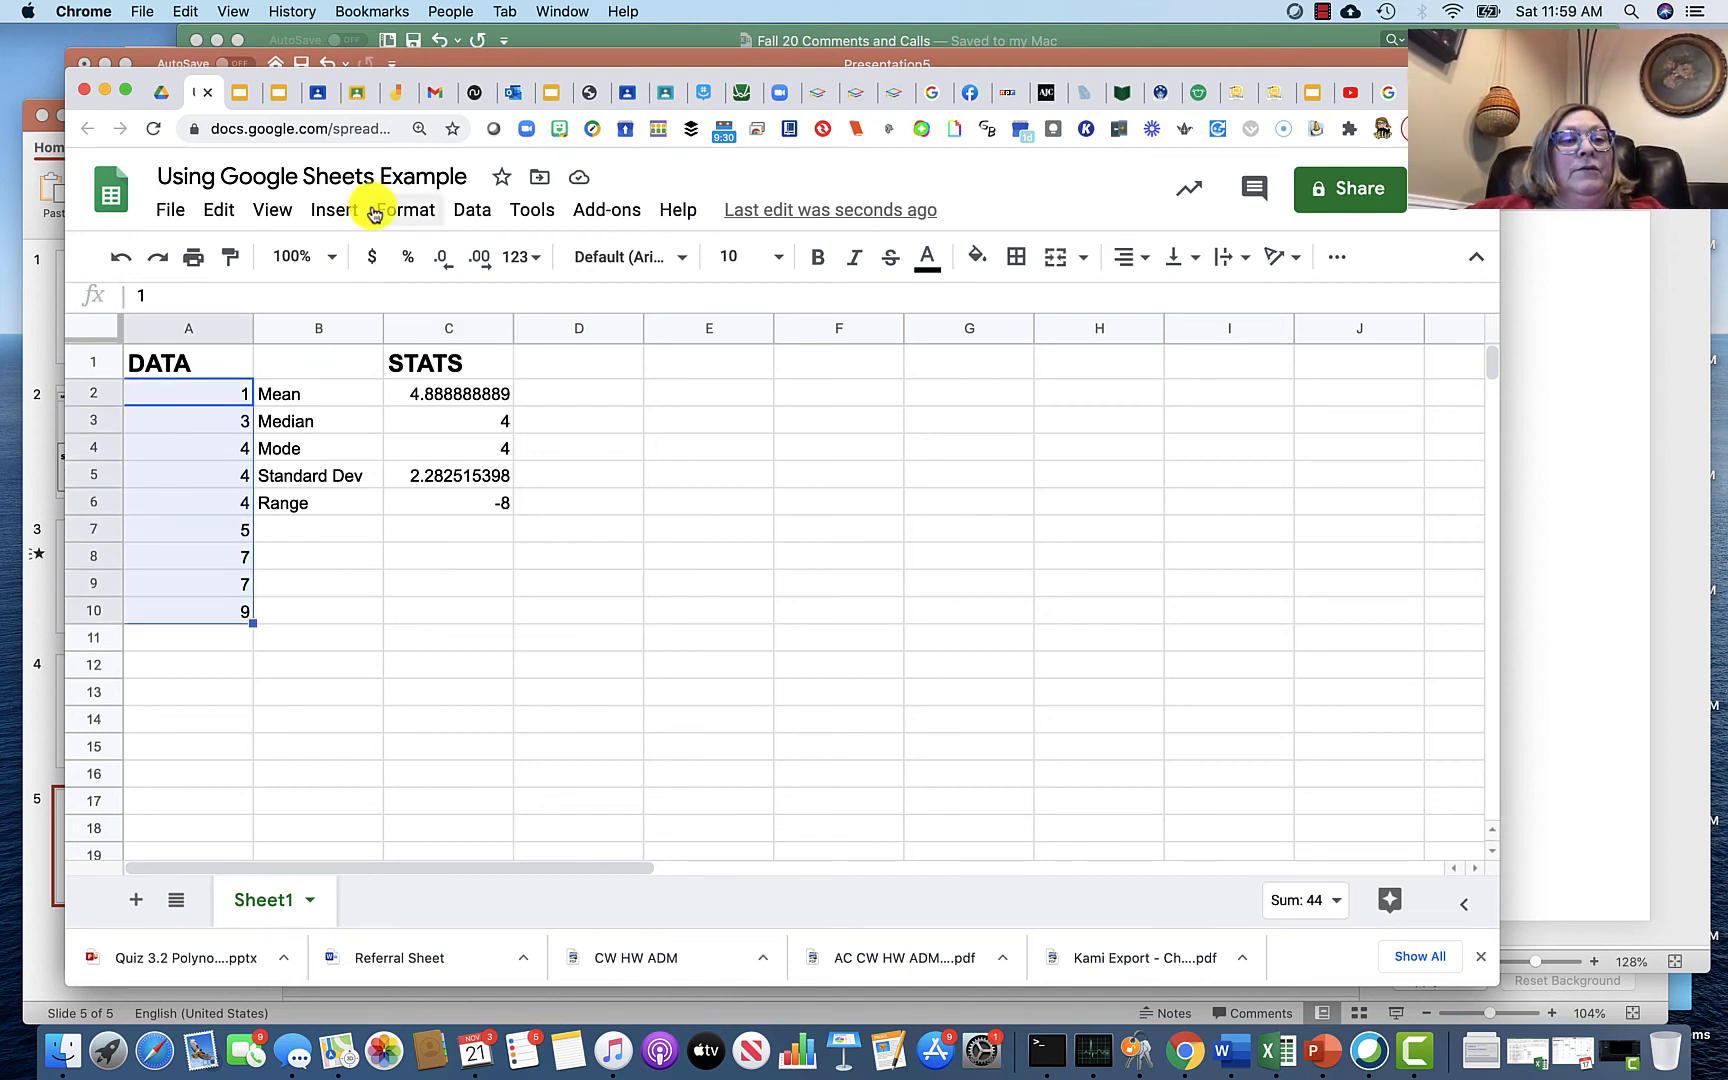
left_click(473, 212)
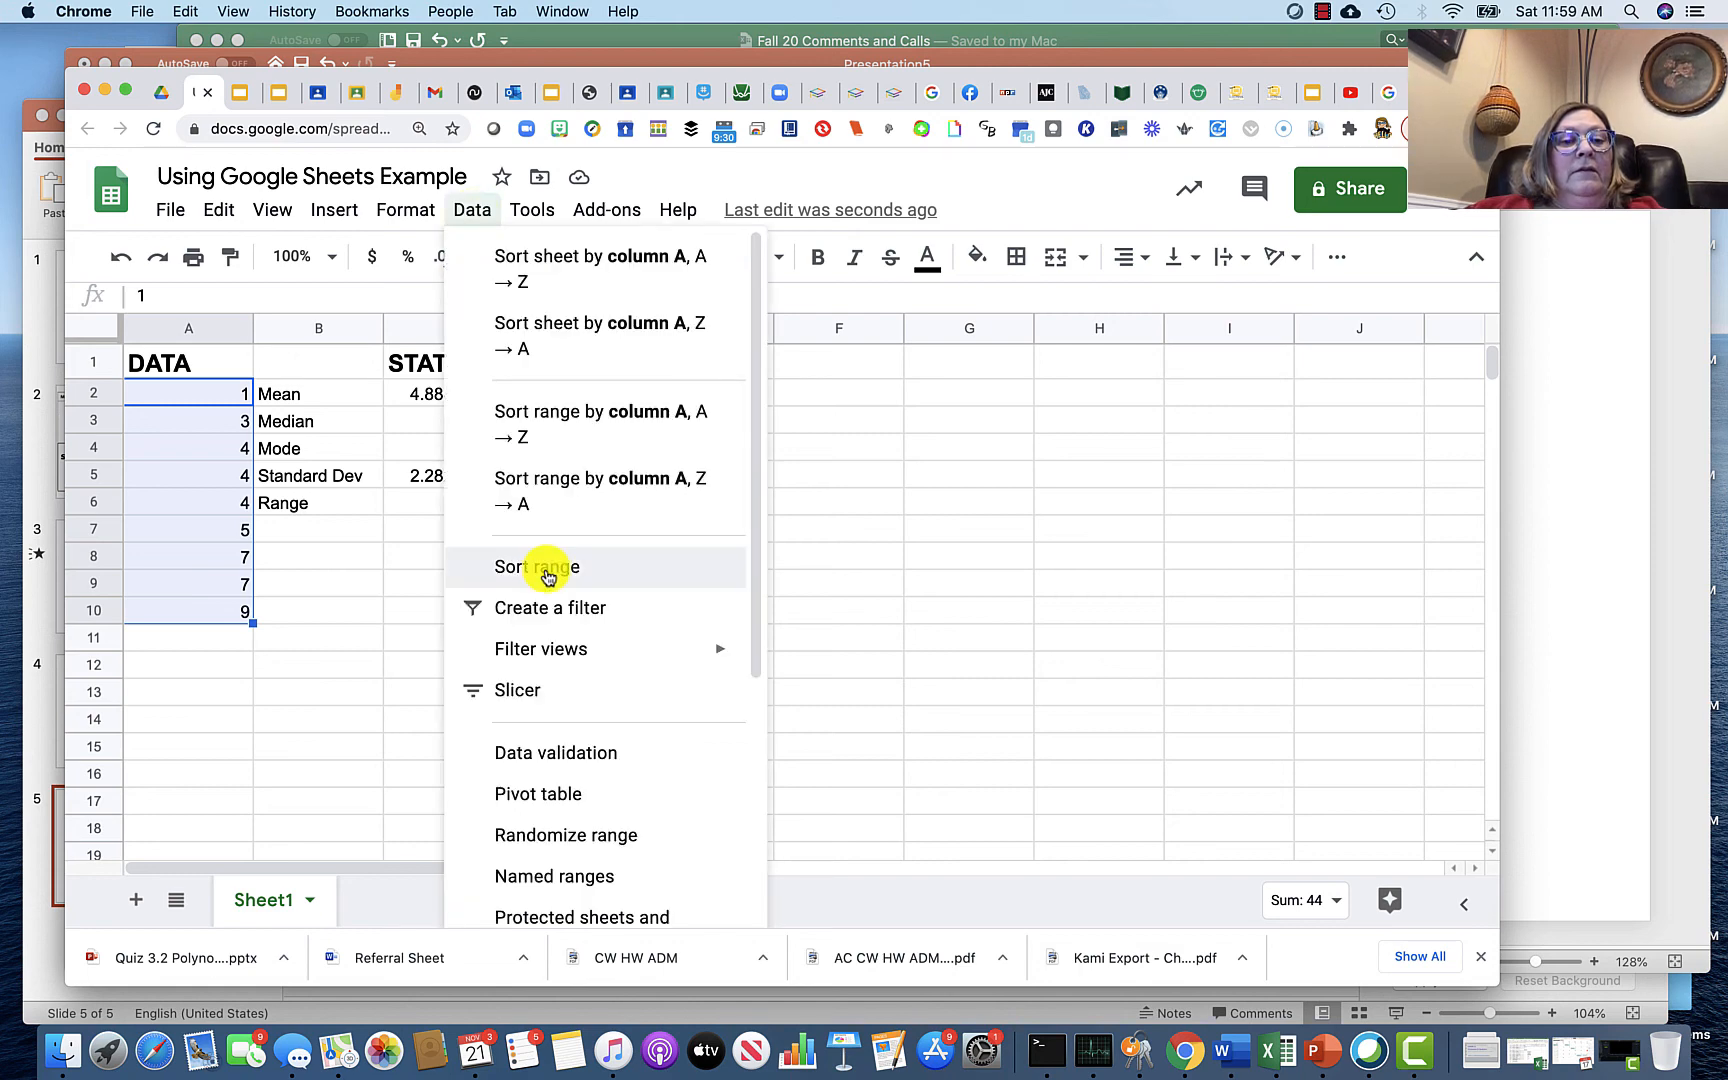
left_click(540, 567)
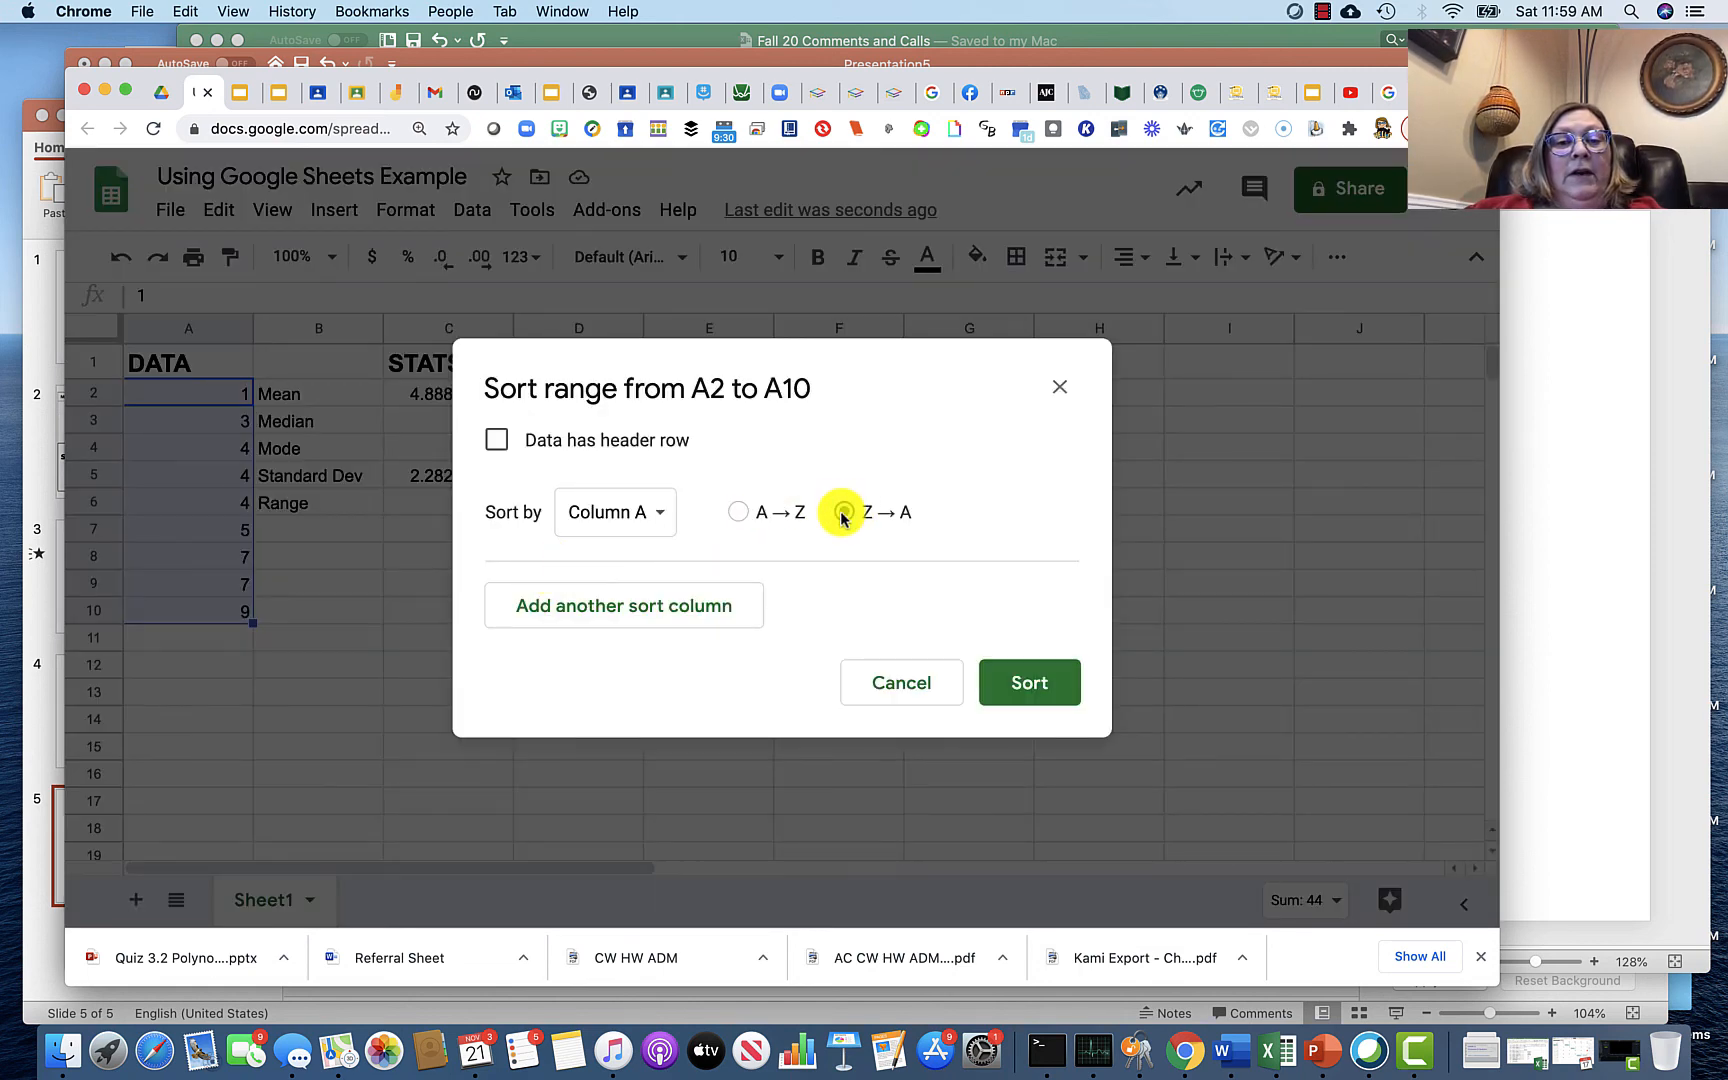
left_click(842, 514)
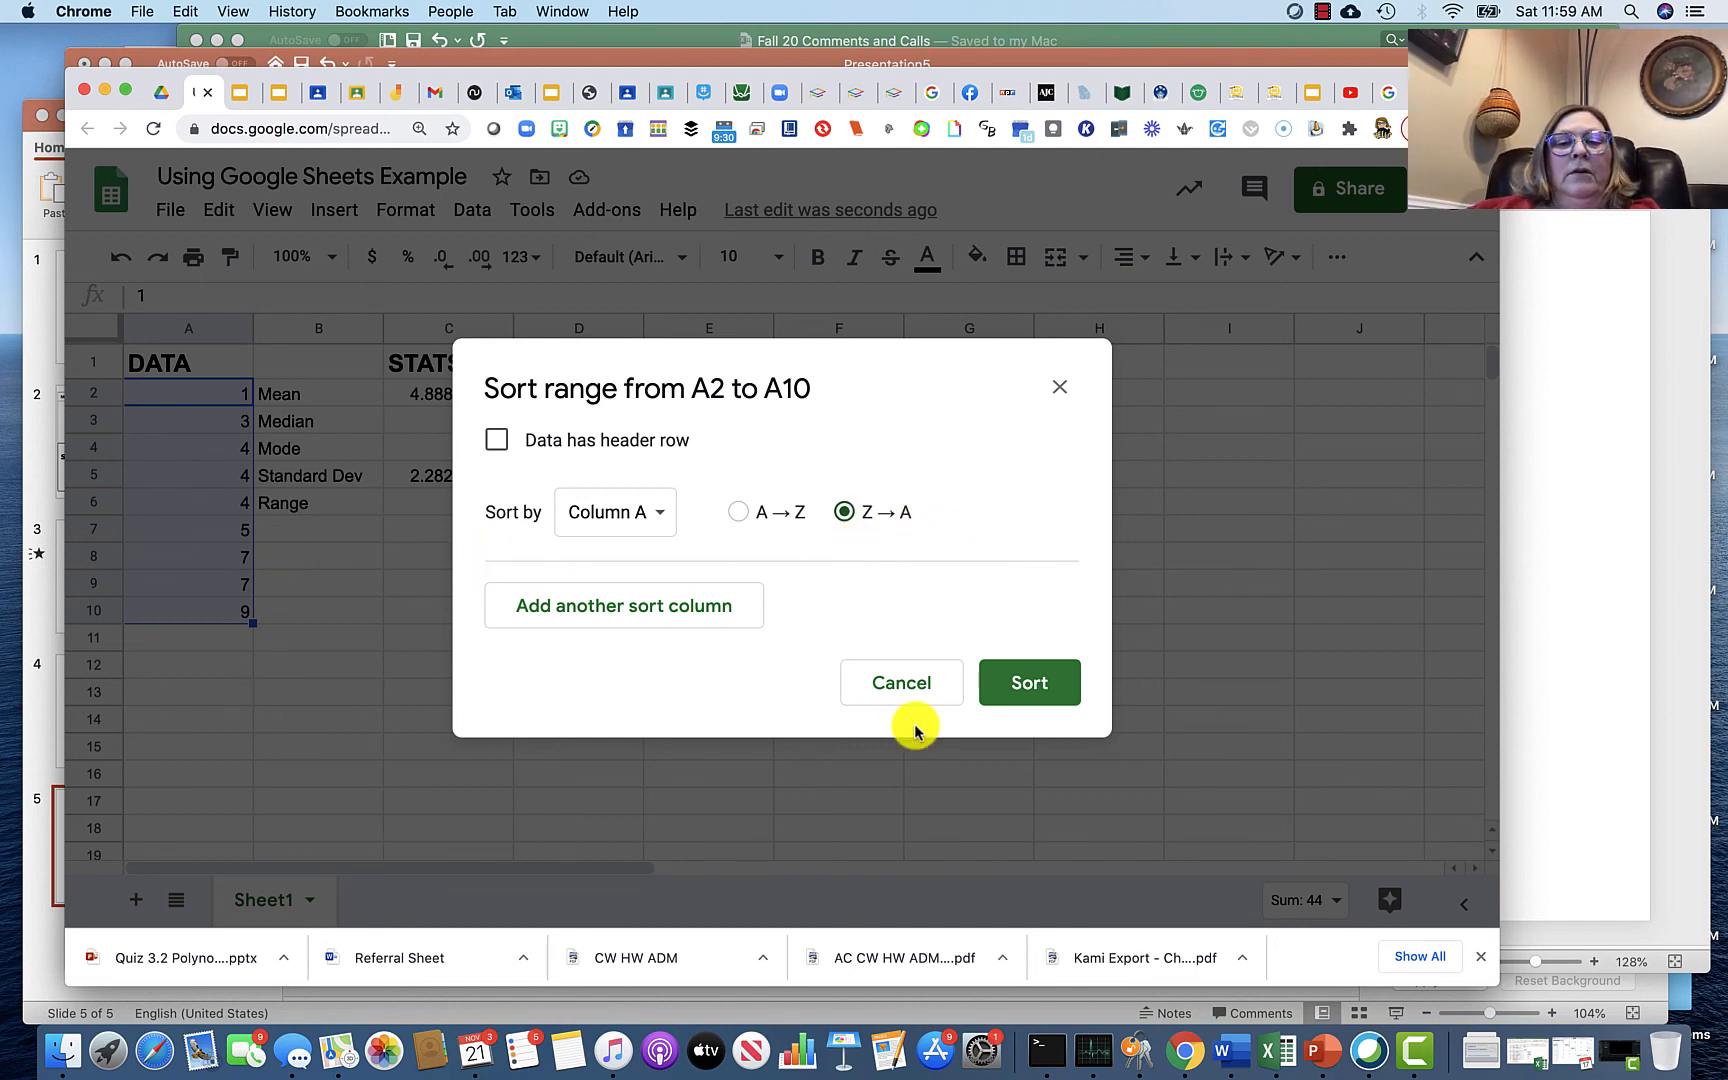
left_click(1033, 690)
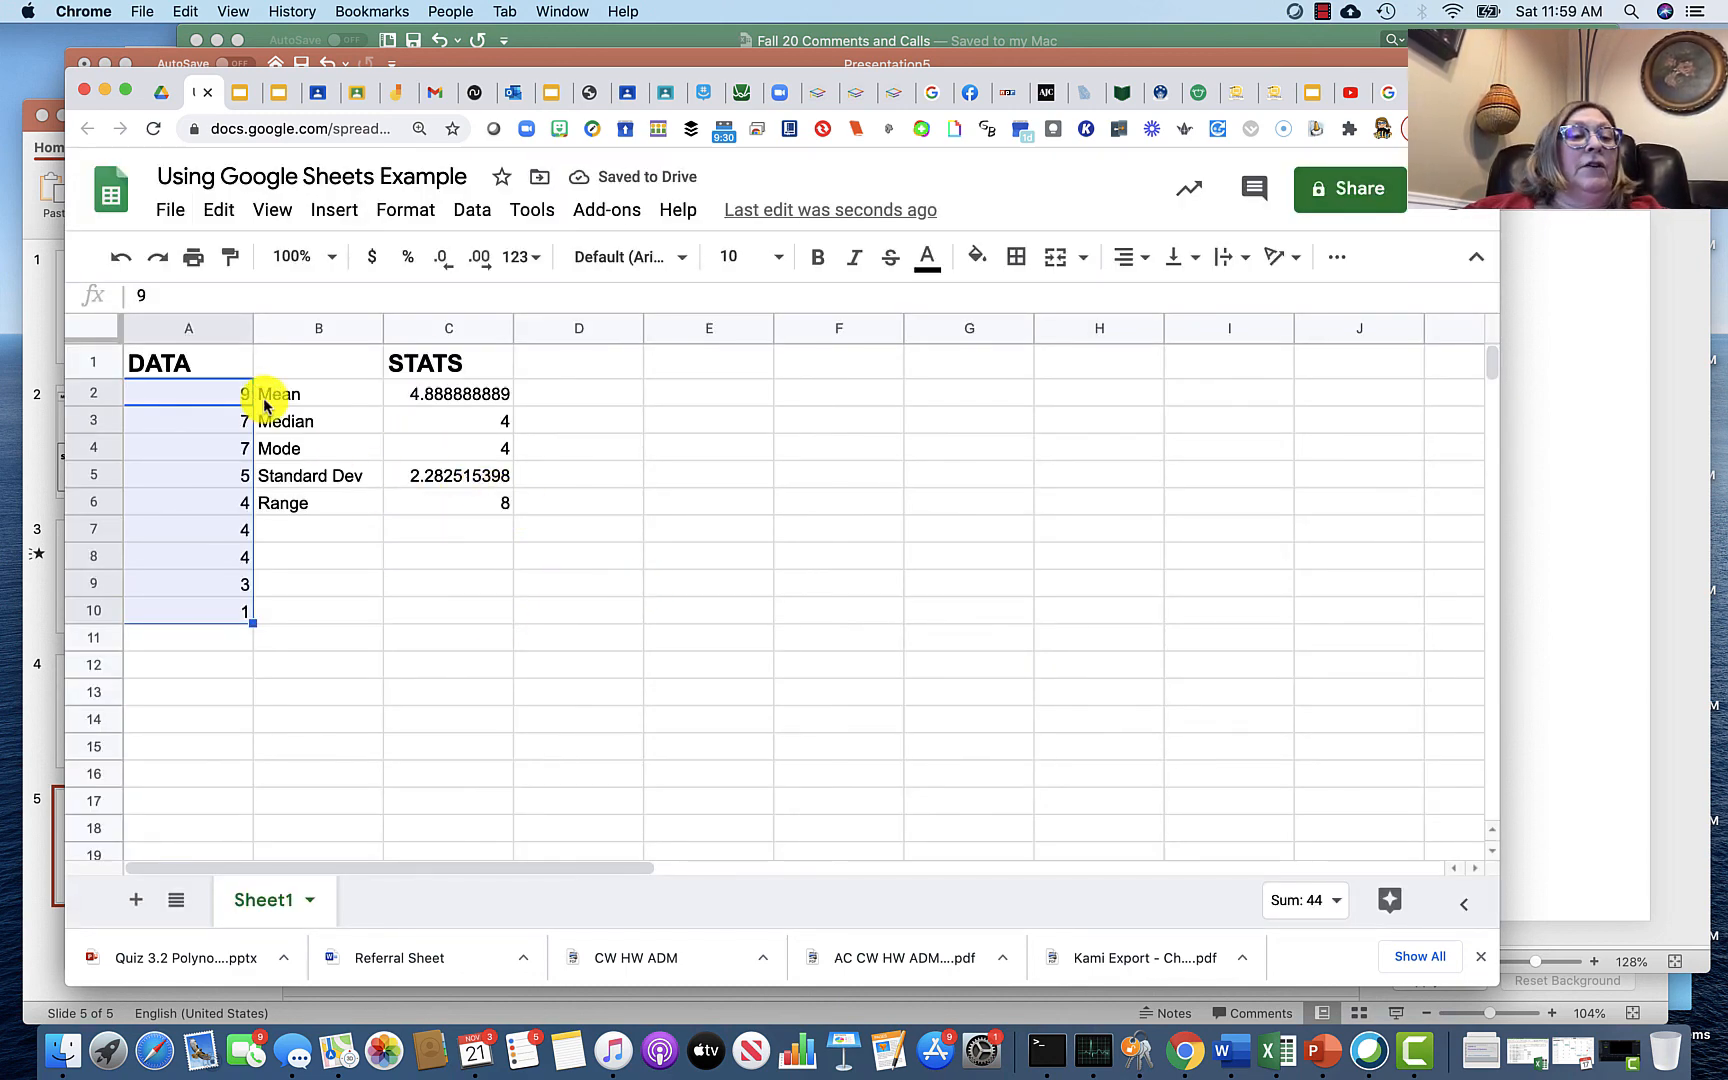
left_click(407, 648)
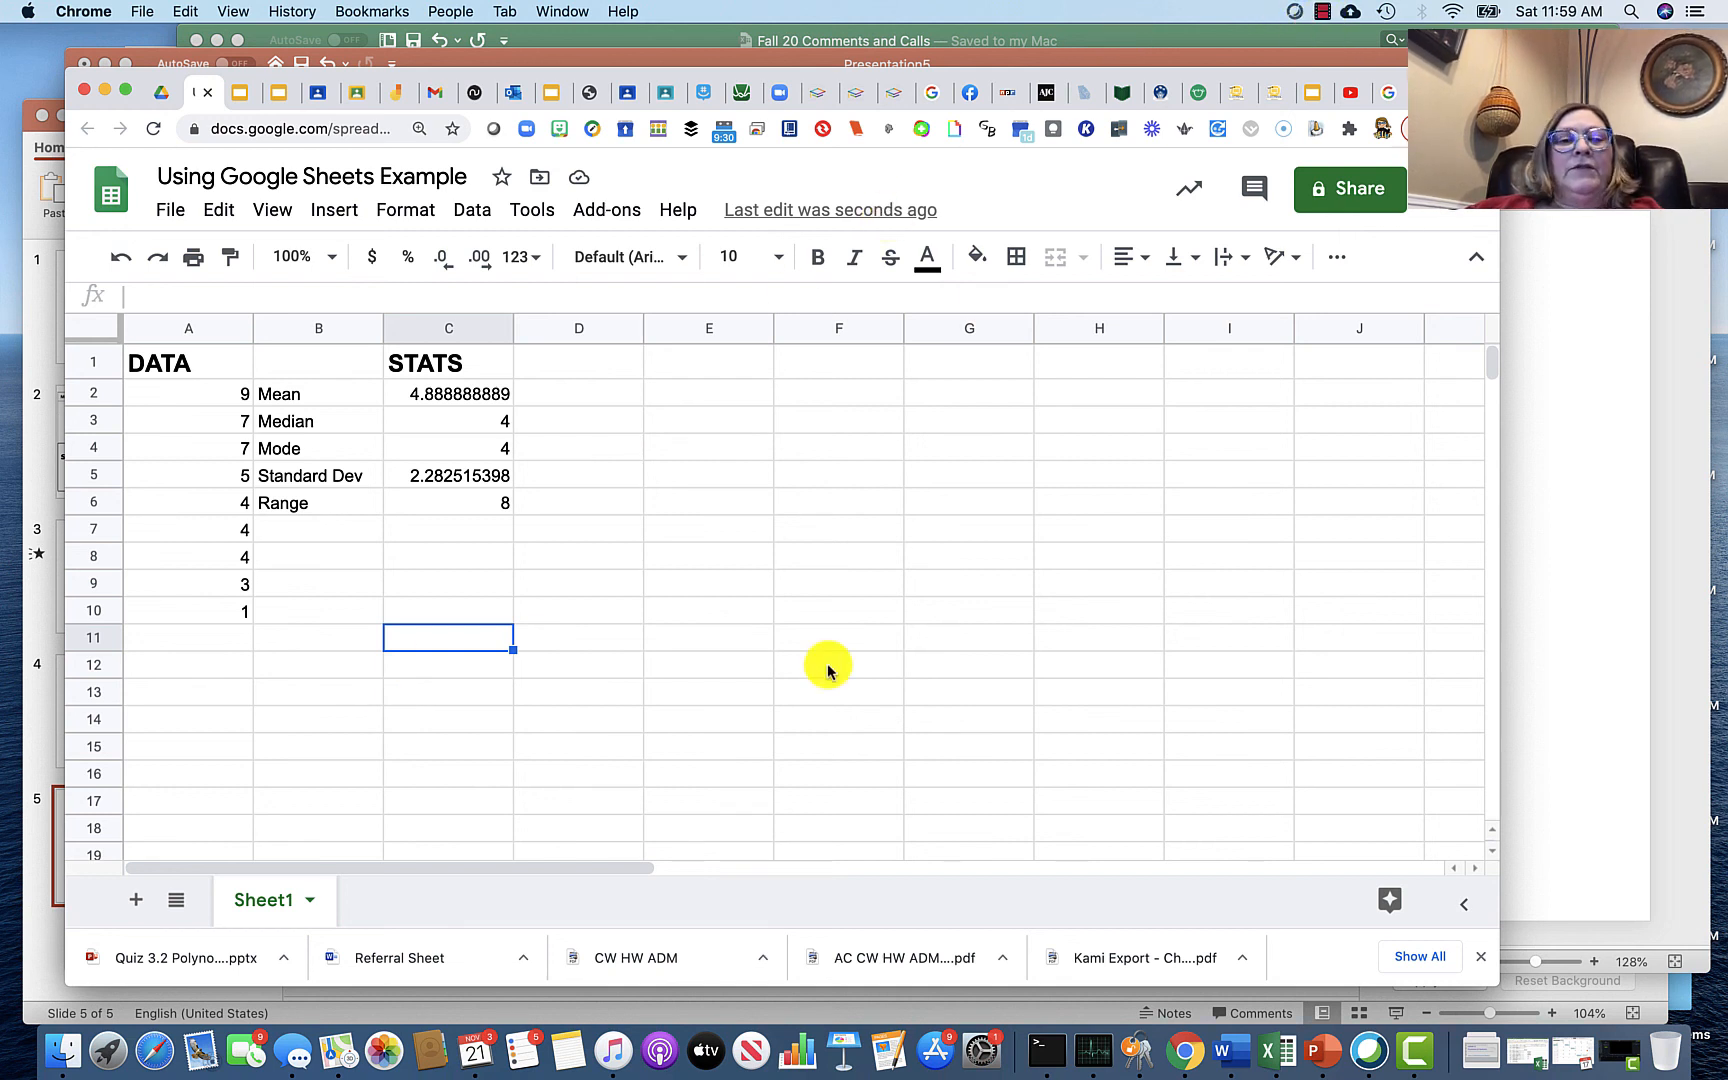
left_click(1325, 12)
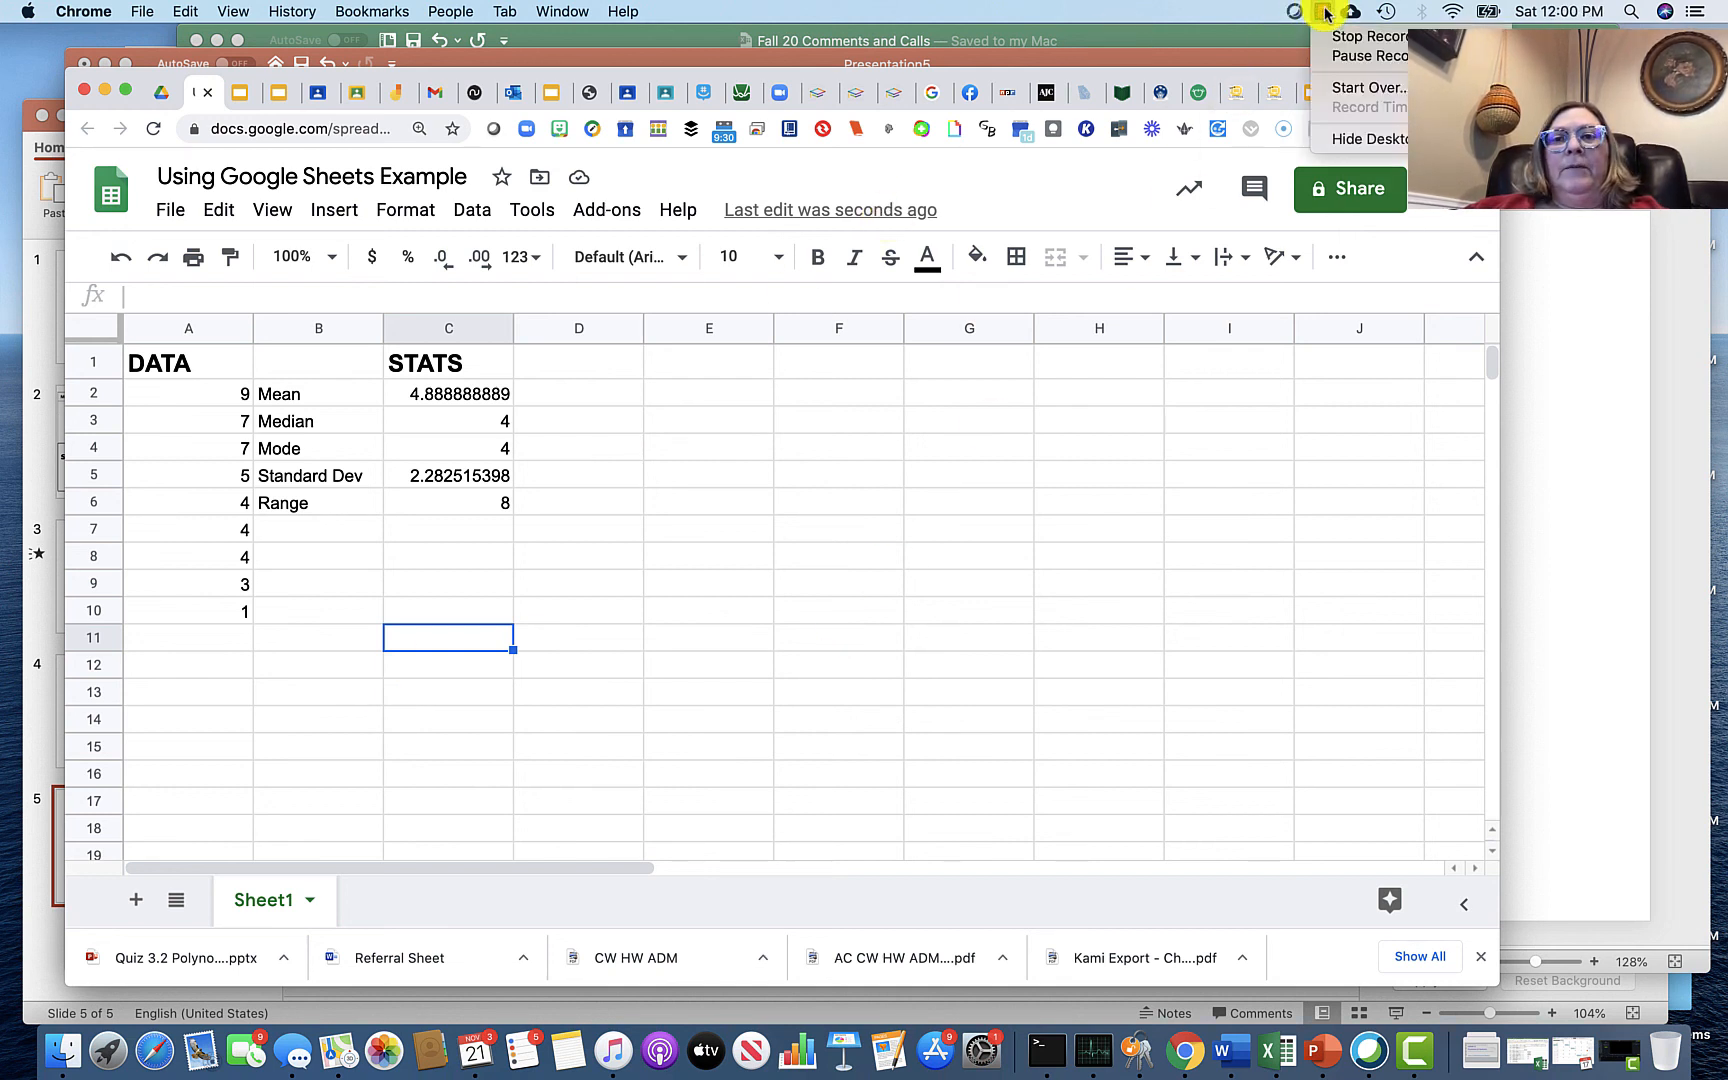